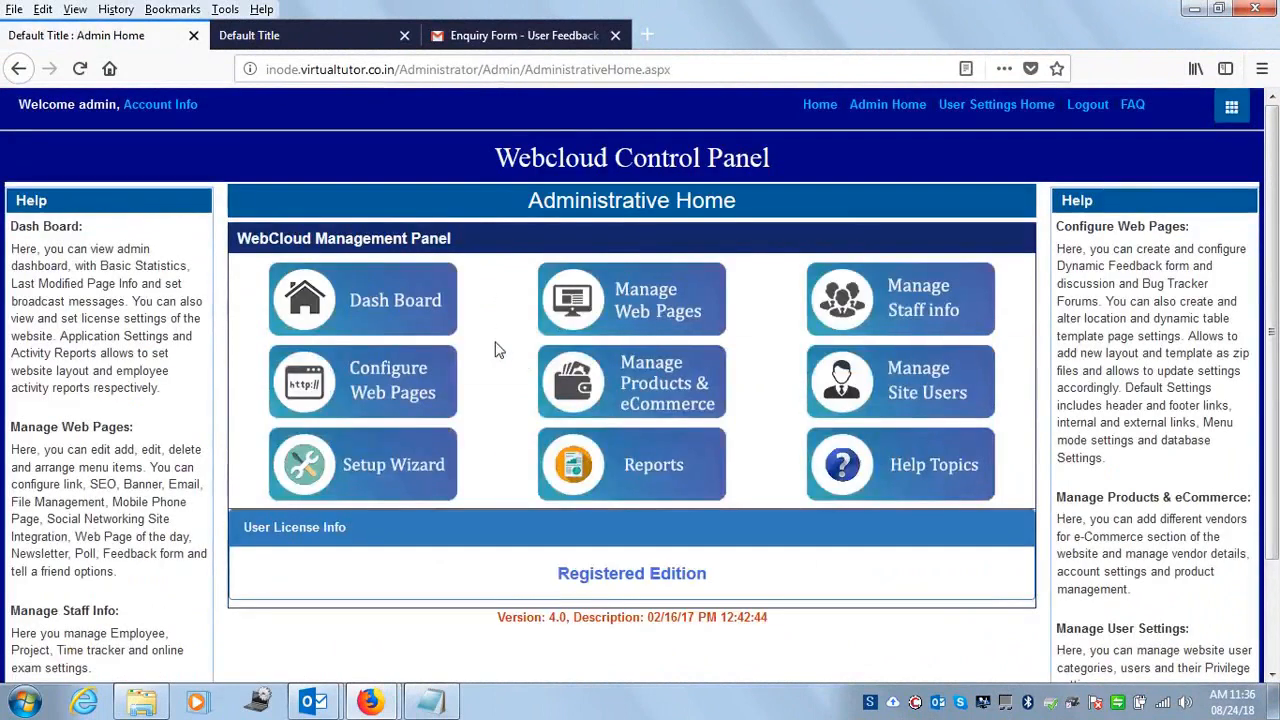
Step: Open the Dynamic Feedback Form settings from the web page configuration section
click(372, 398)
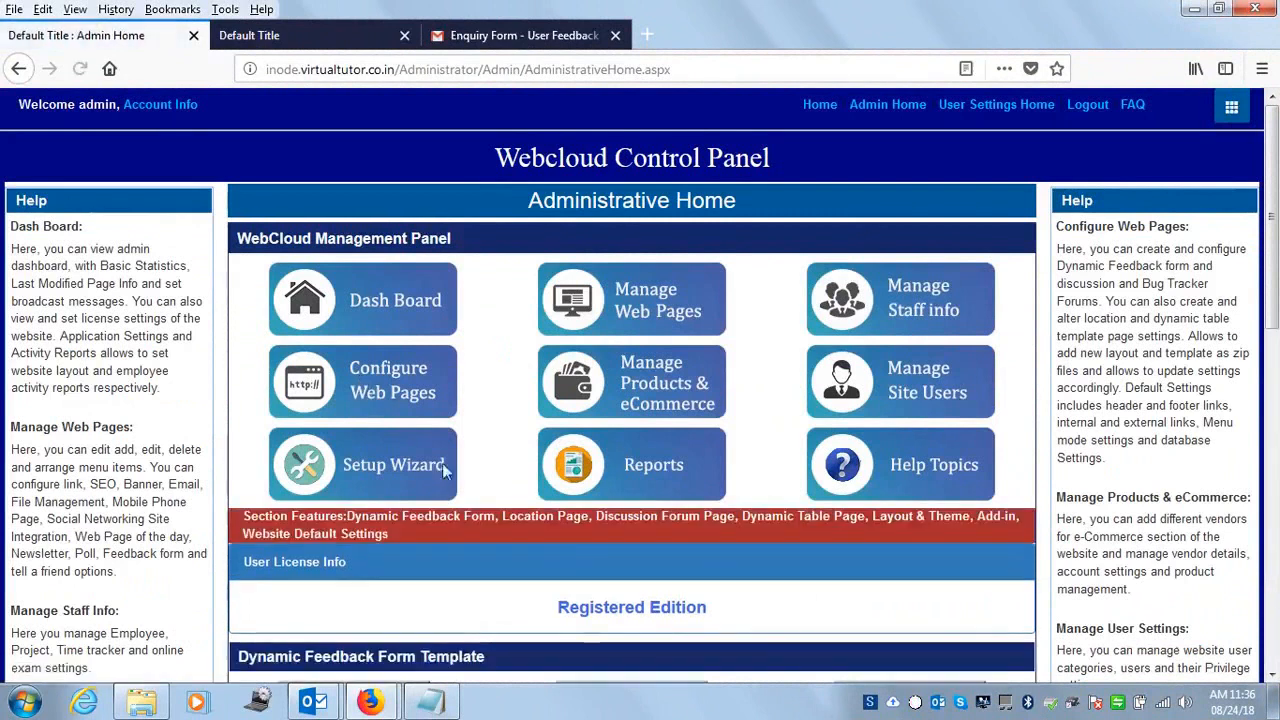
scroll(1100, 400, down, 5)
click(395, 350)
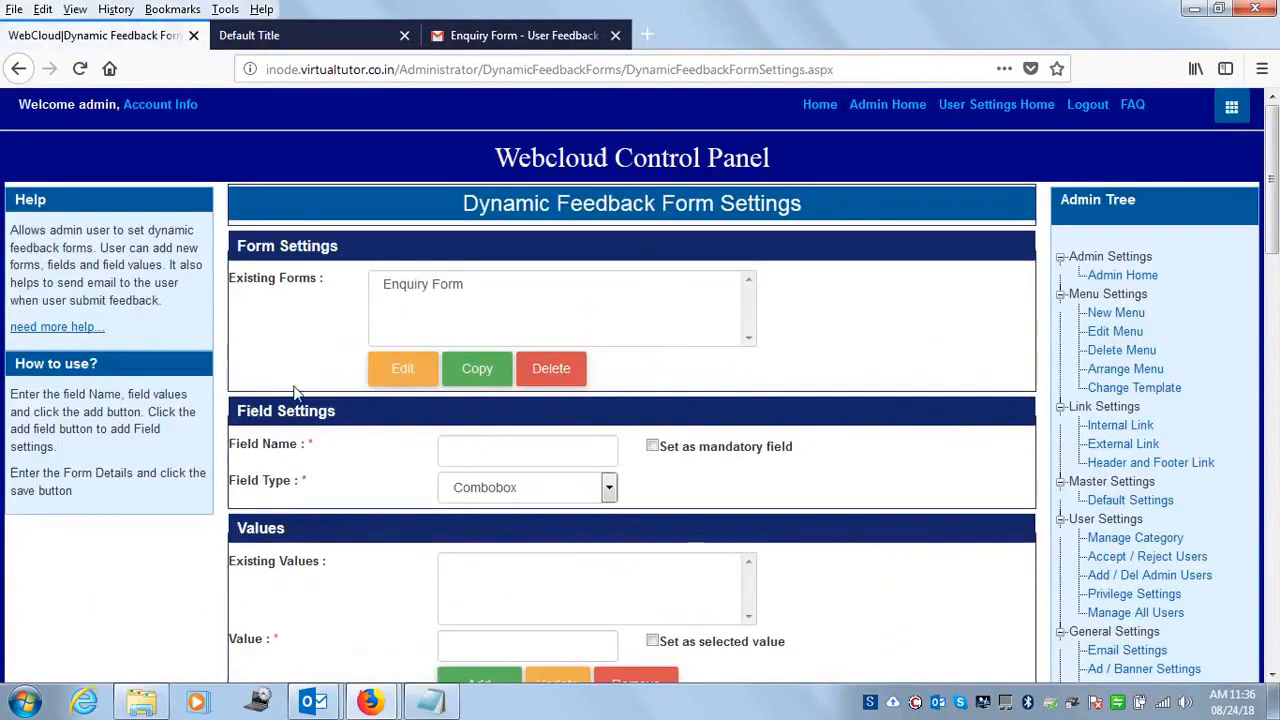
Step: Add a mandatory Textbox field named "Name" to the new feedback form
click(514, 452)
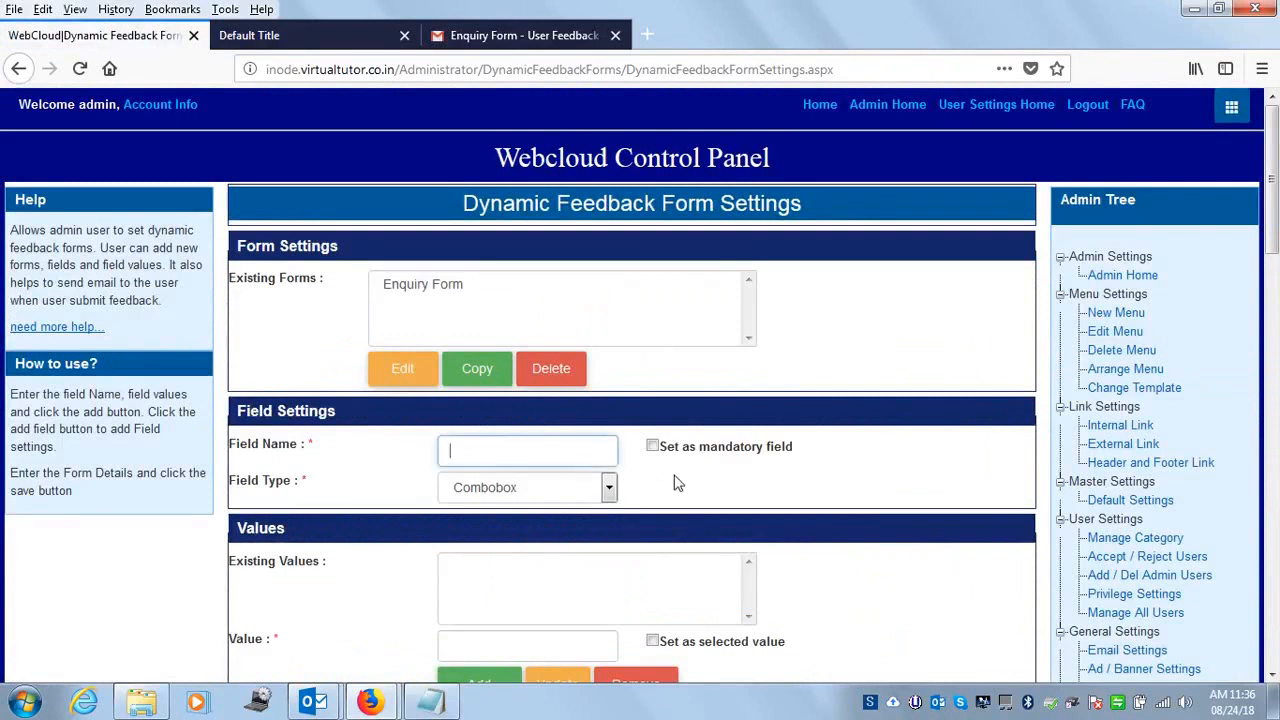
click(609, 488)
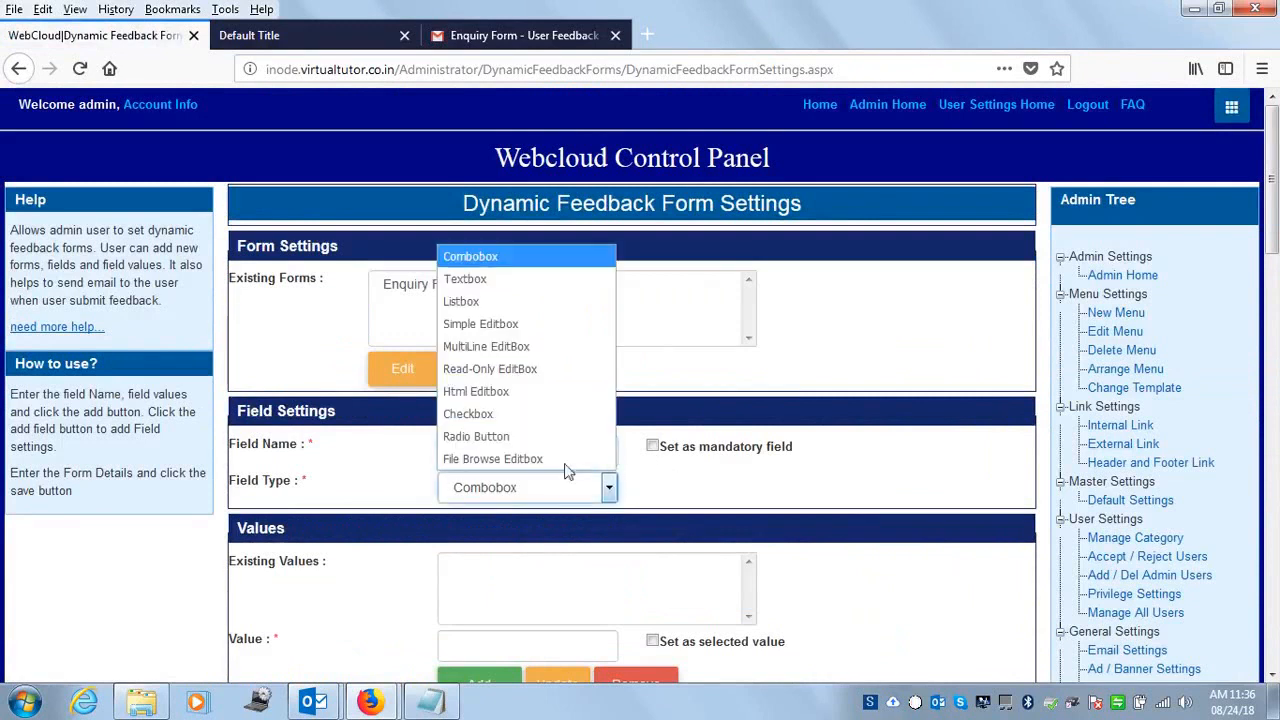
click(502, 278)
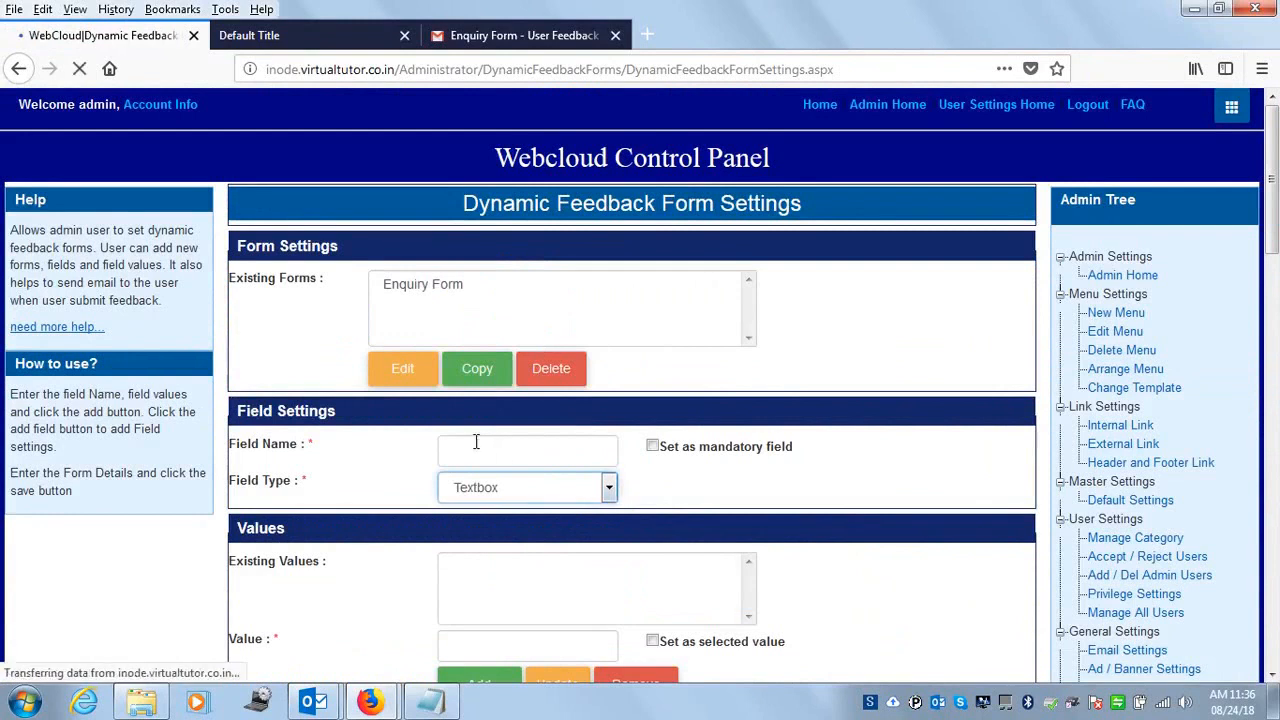
click(502, 458)
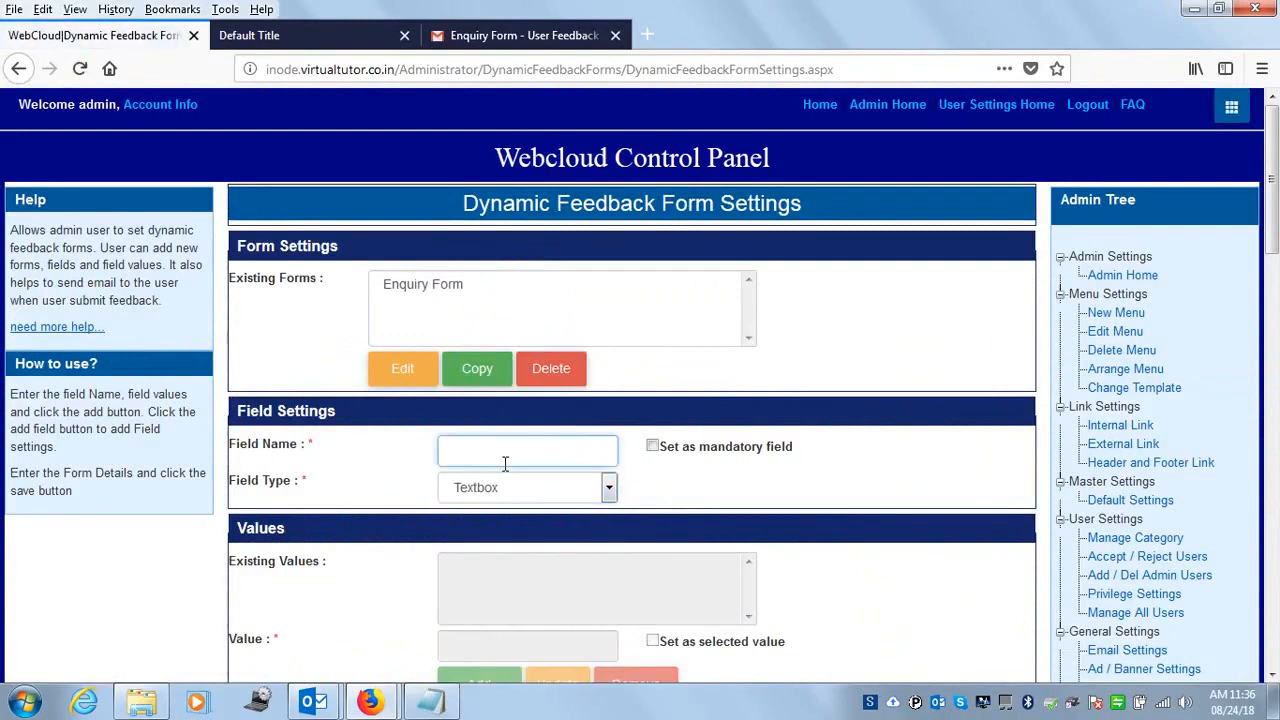
text(Name)
click(482, 479)
click(651, 447)
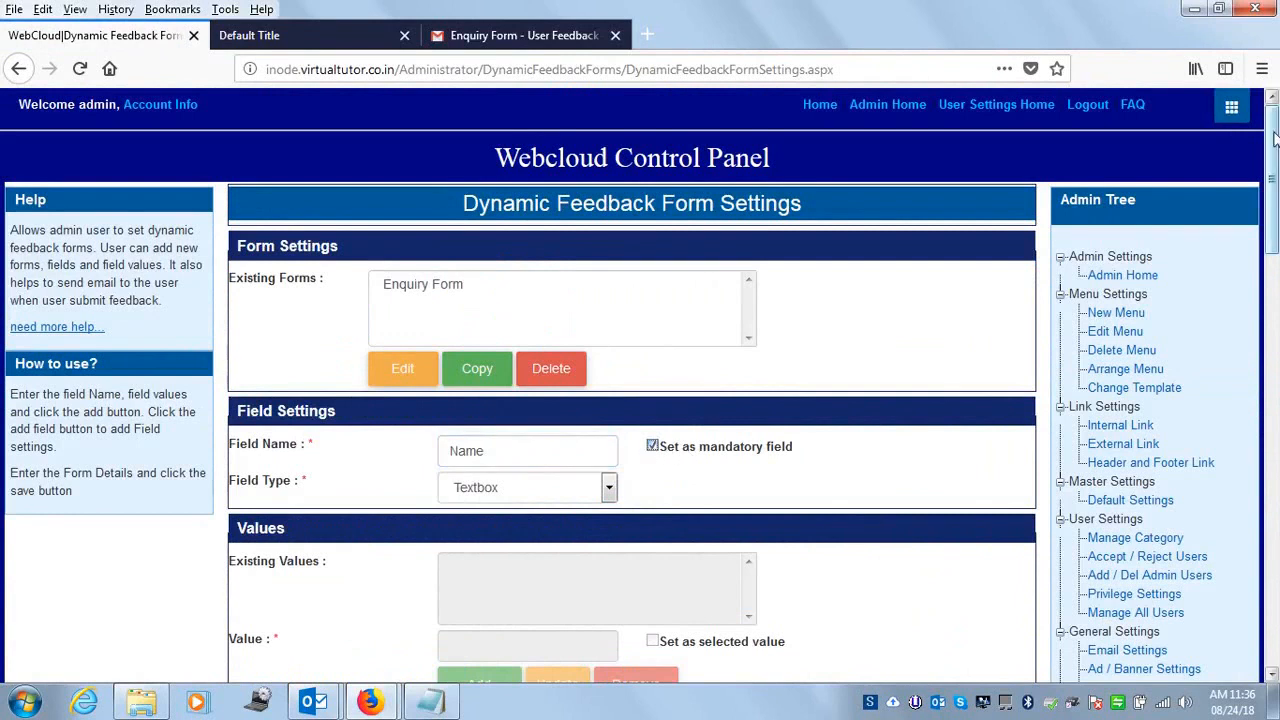
scroll(655, 450, down, 4)
click(455, 569)
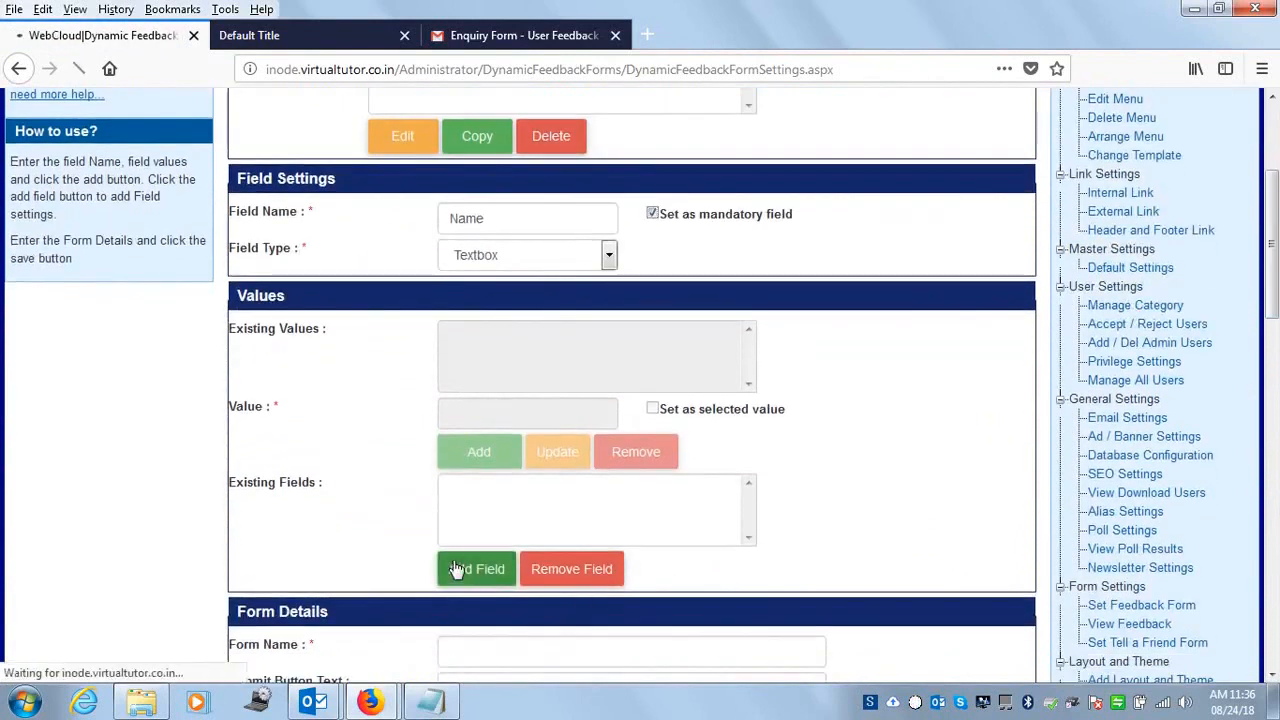
Step: Add a mandatory Textbox field named "EMail" to the form
click(604, 449)
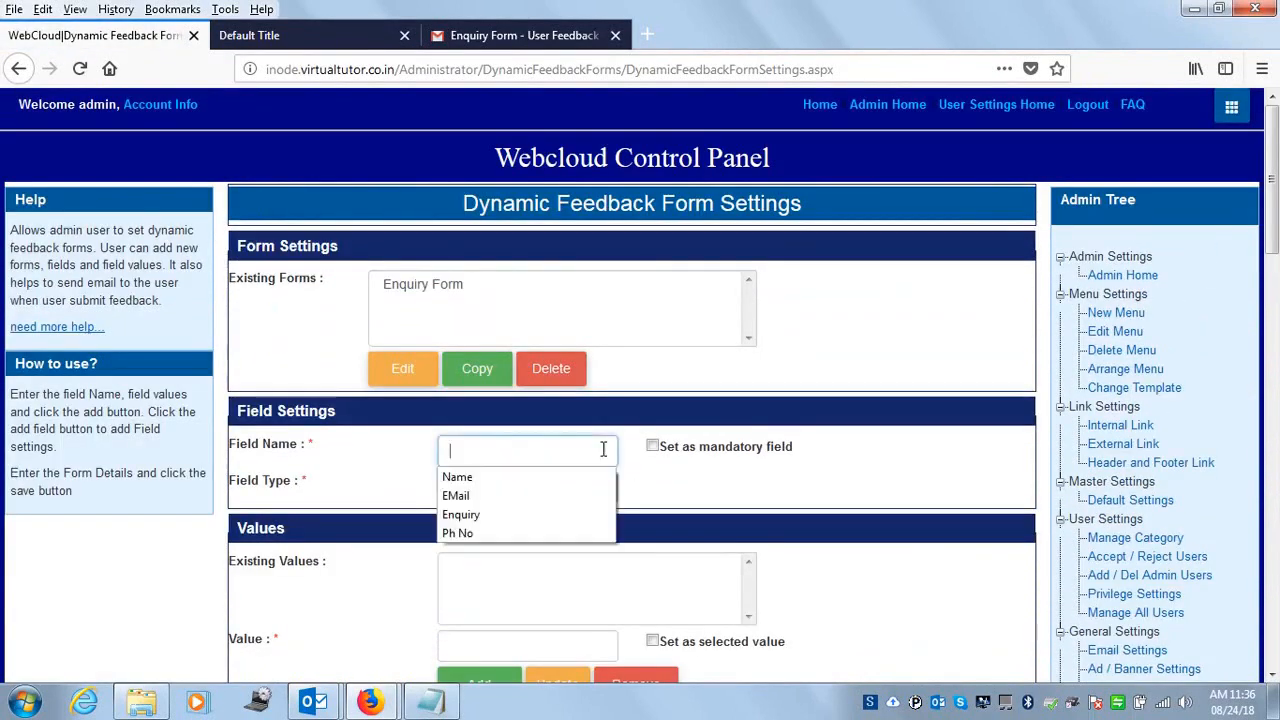
click(477, 494)
click(652, 447)
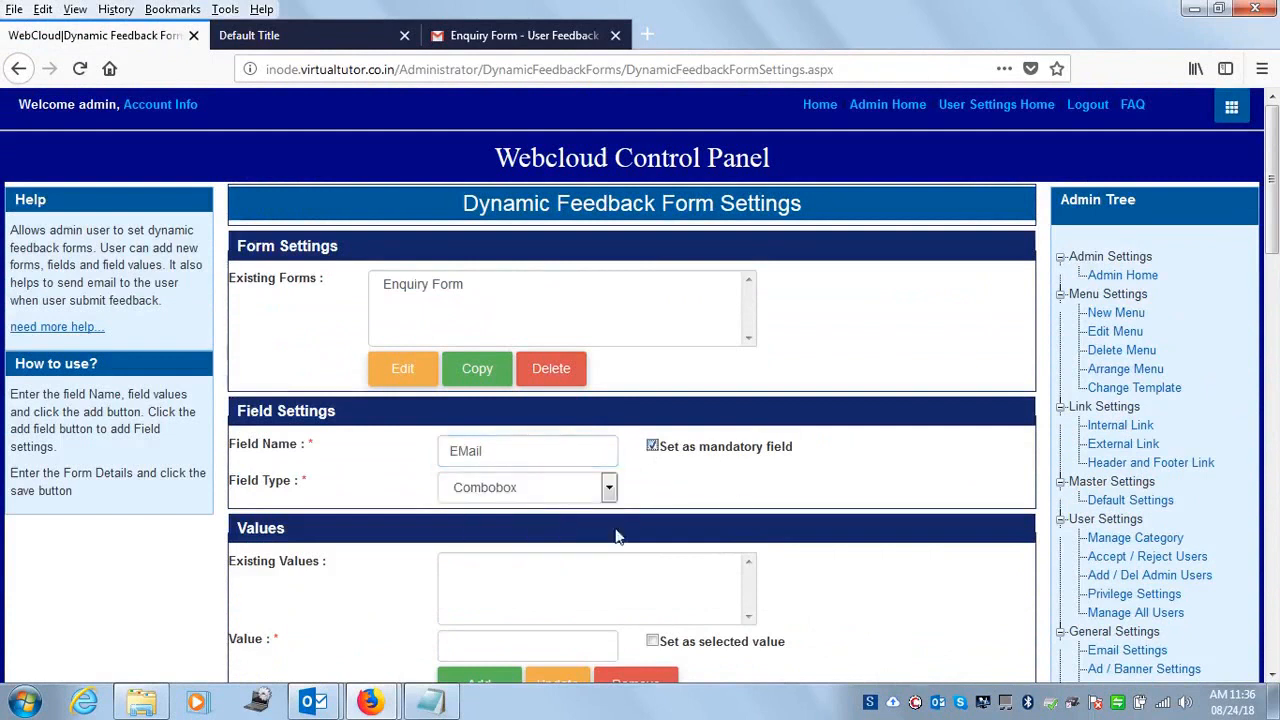
click(610, 488)
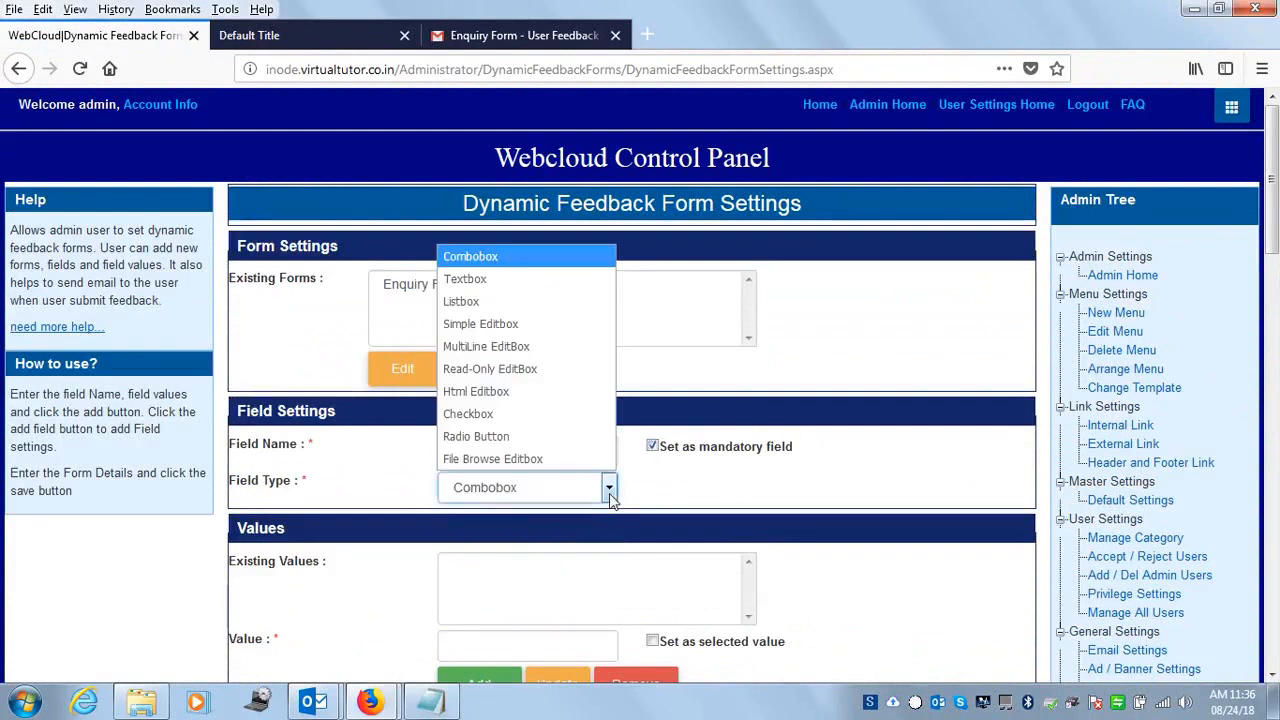
click(477, 288)
drag(1273, 244, 1273, 335)
click(468, 558)
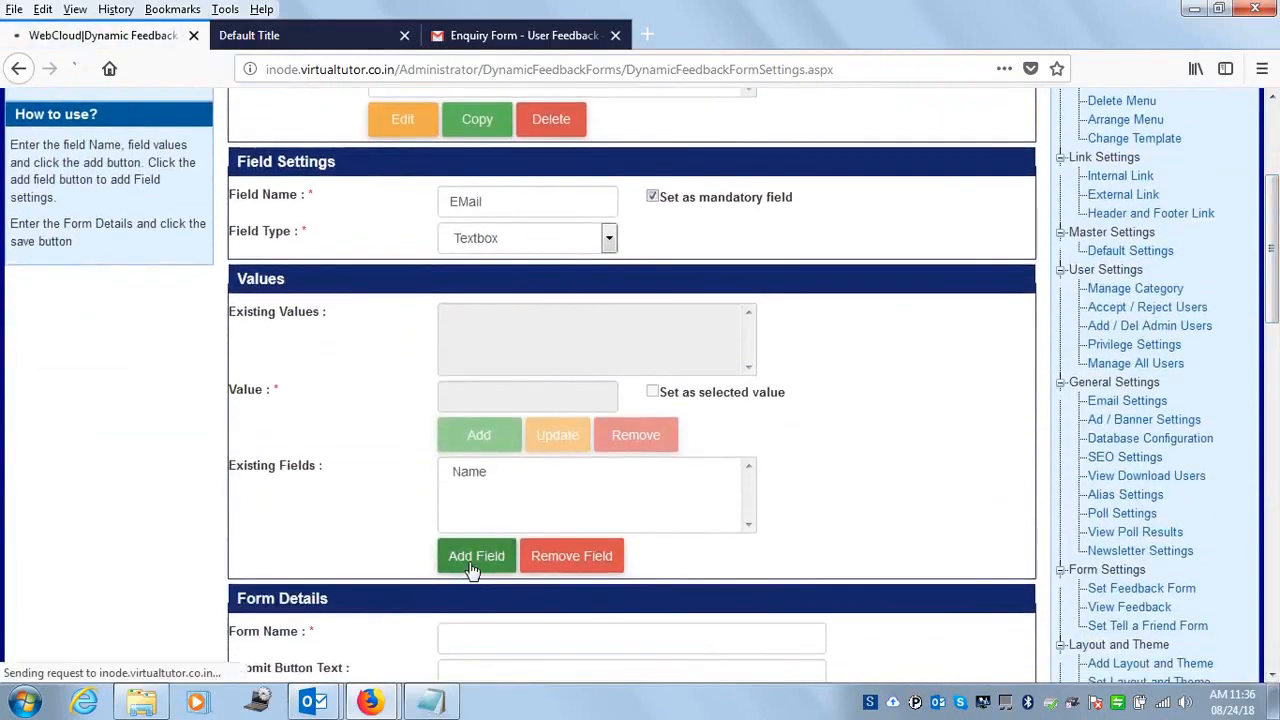
Step: Add a mandatory Textbox field named "Ph No" to the form
drag(1273, 230, 1273, 308)
click(607, 208)
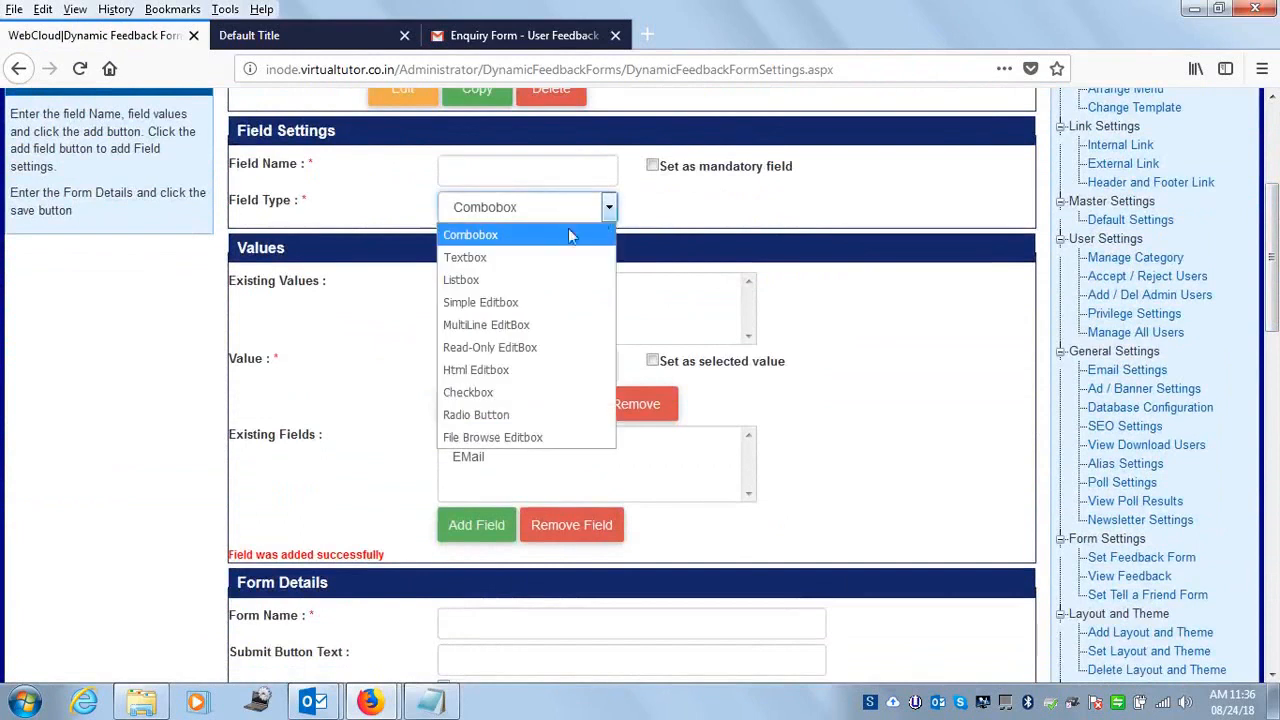
click(530, 258)
click(514, 451)
click(465, 535)
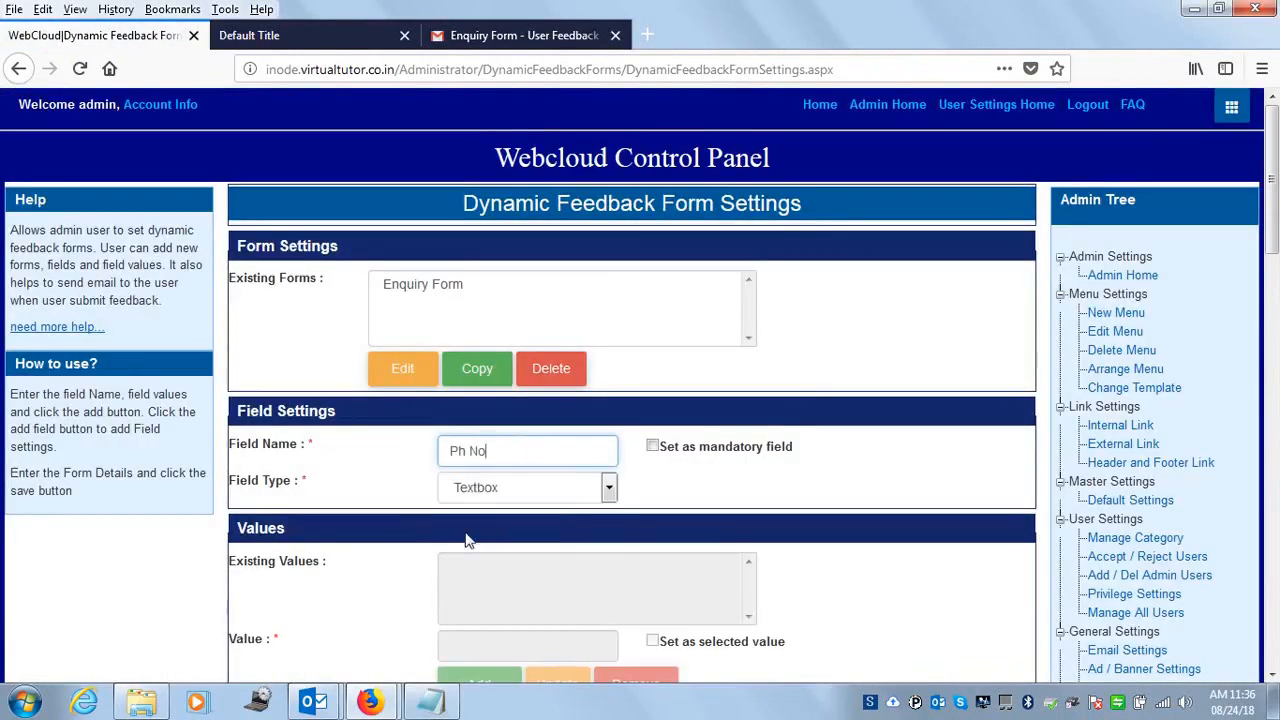
scroll(1274, 240, down, 5)
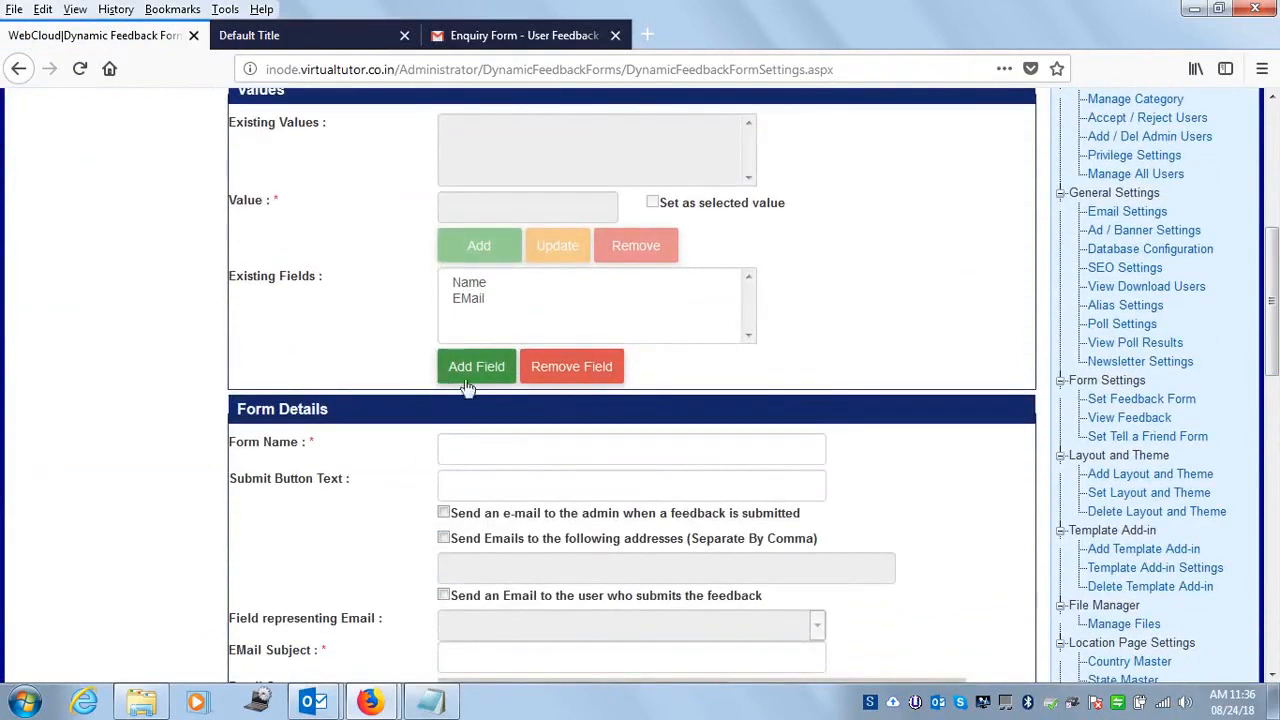
scroll(1276, 340, up, 3)
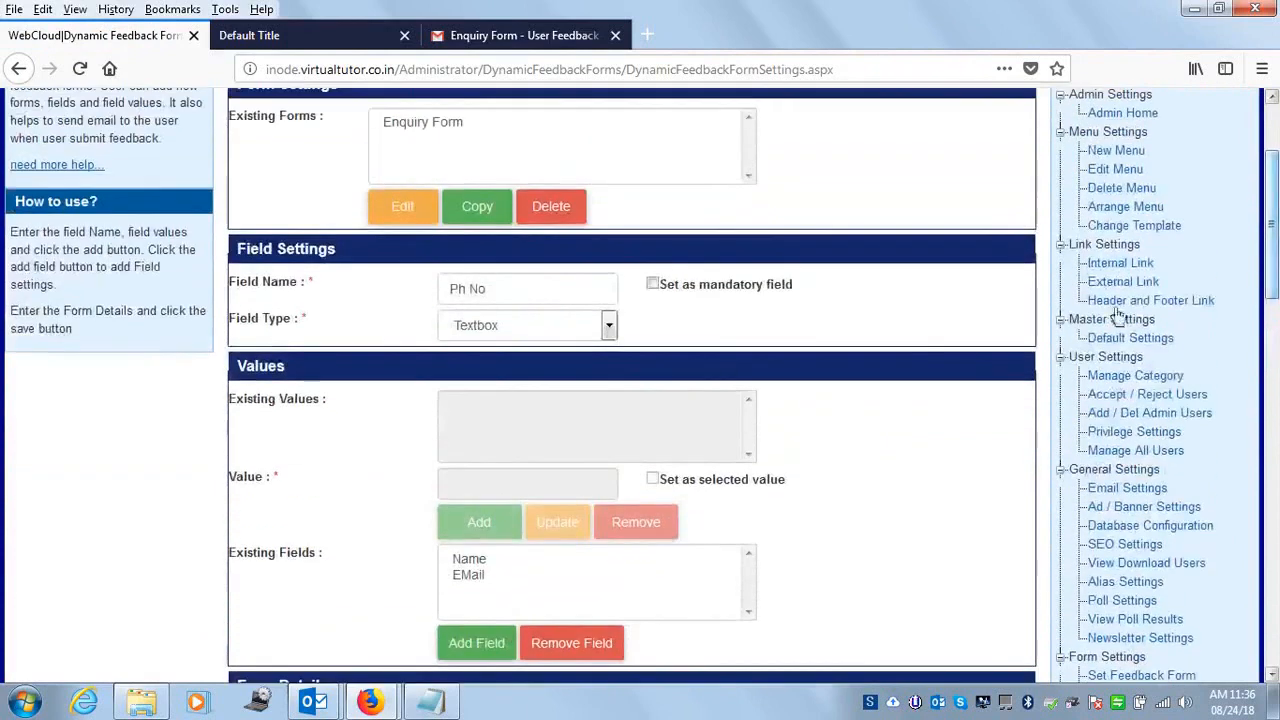
click(652, 284)
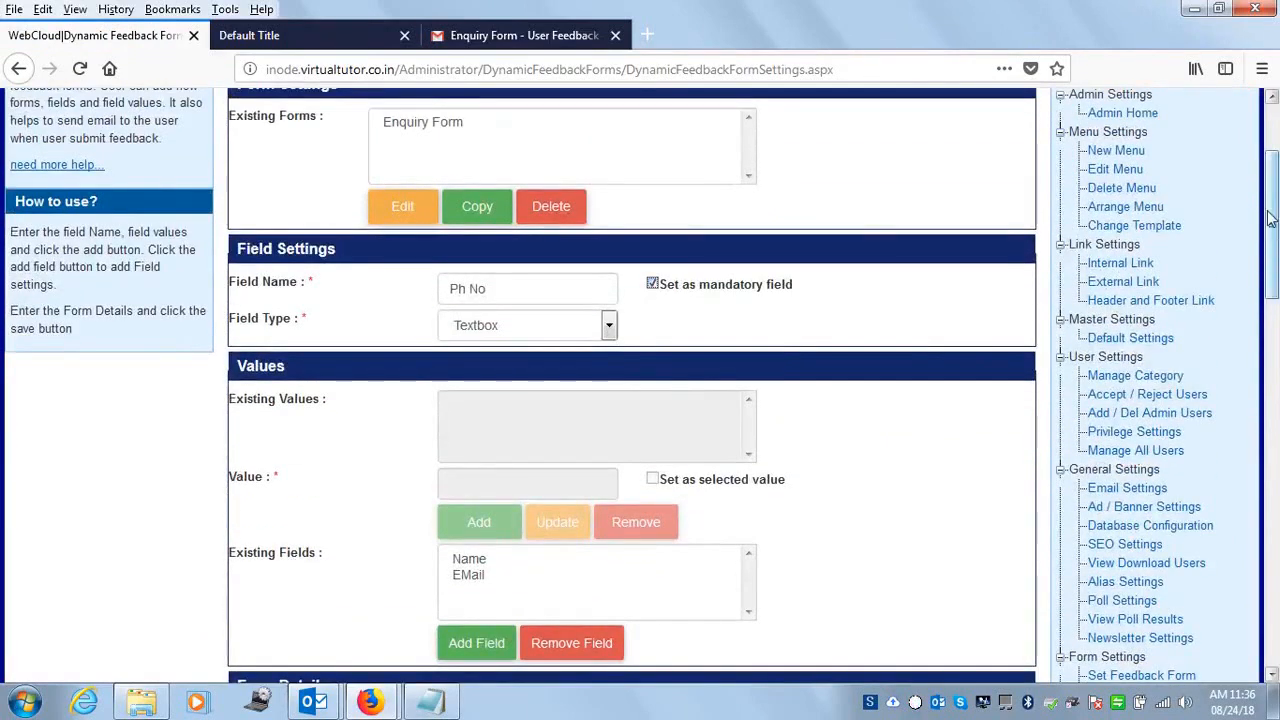
scroll(1277, 312, down, 4)
click(459, 276)
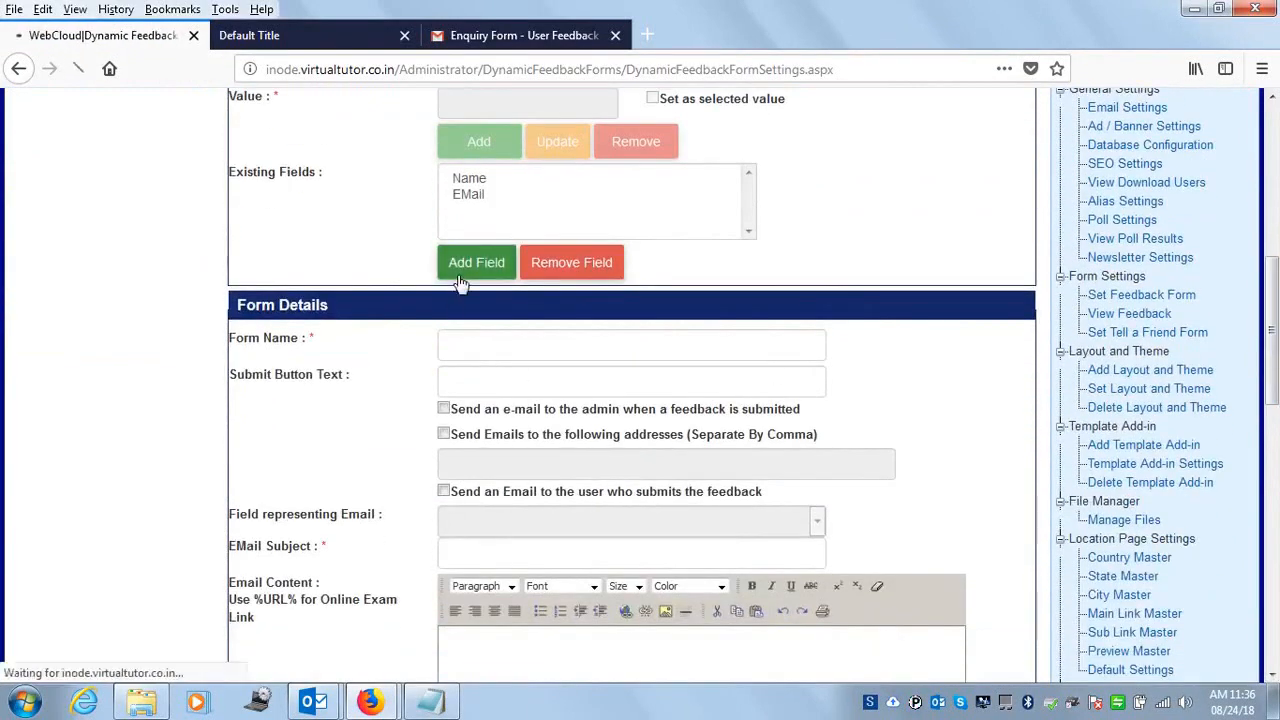
Step: Add a Textbox field named "Key Skills" to the form
drag(1277, 179, 1277, 231)
click(524, 258)
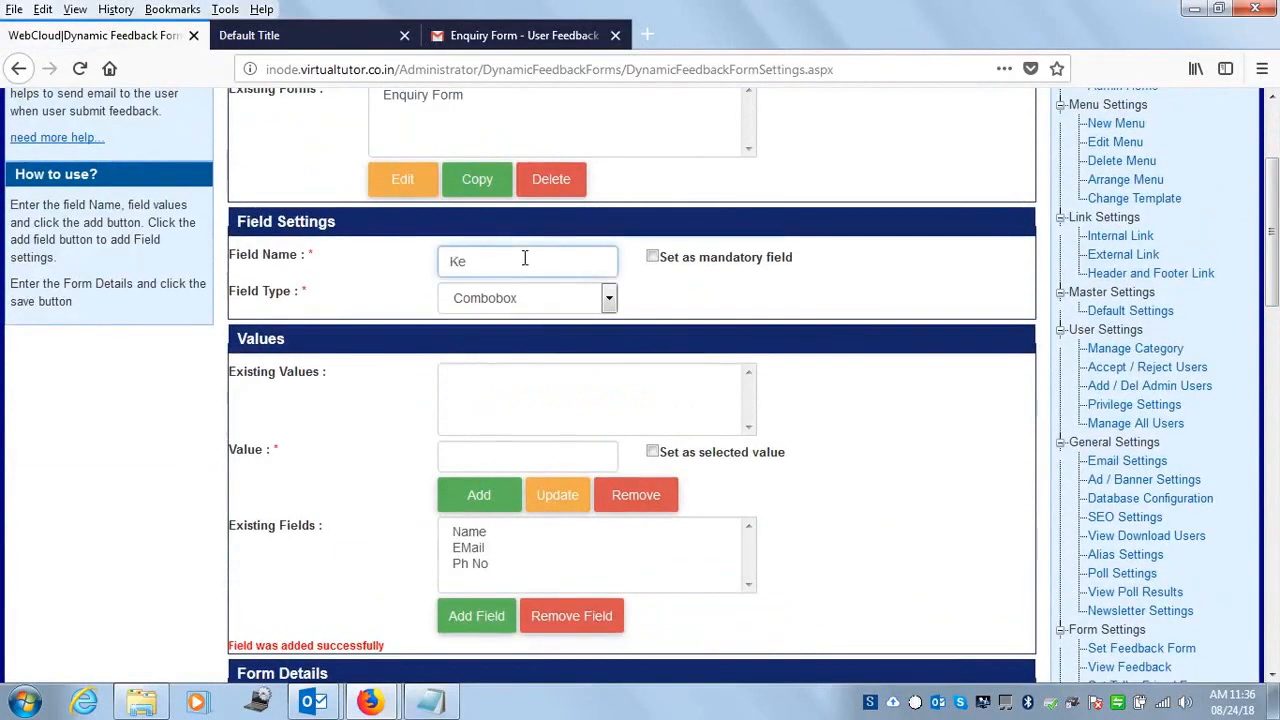
text(Key Skills)
click(609, 298)
click(531, 346)
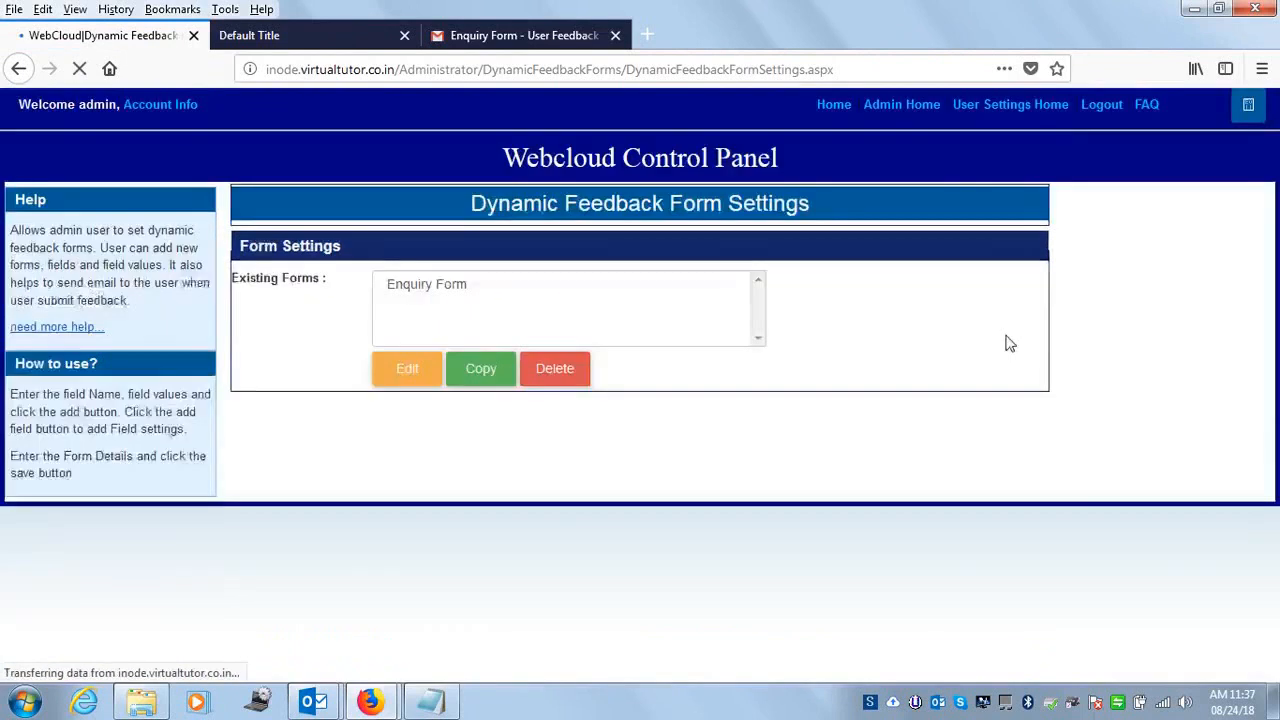
drag(1274, 224, 1275, 285)
click(497, 341)
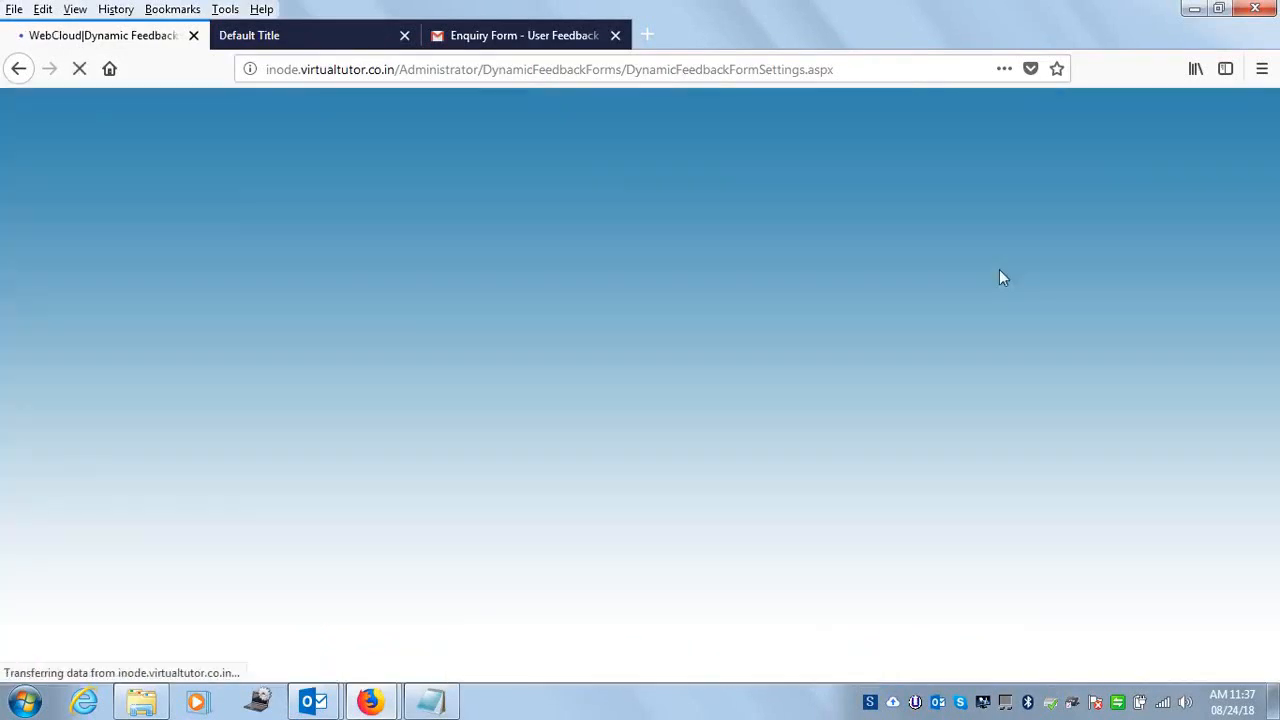
Step: Add an Html Editbox field named "Resume" to the form
drag(1275, 180, 1277, 252)
click(543, 235)
text(Resume)
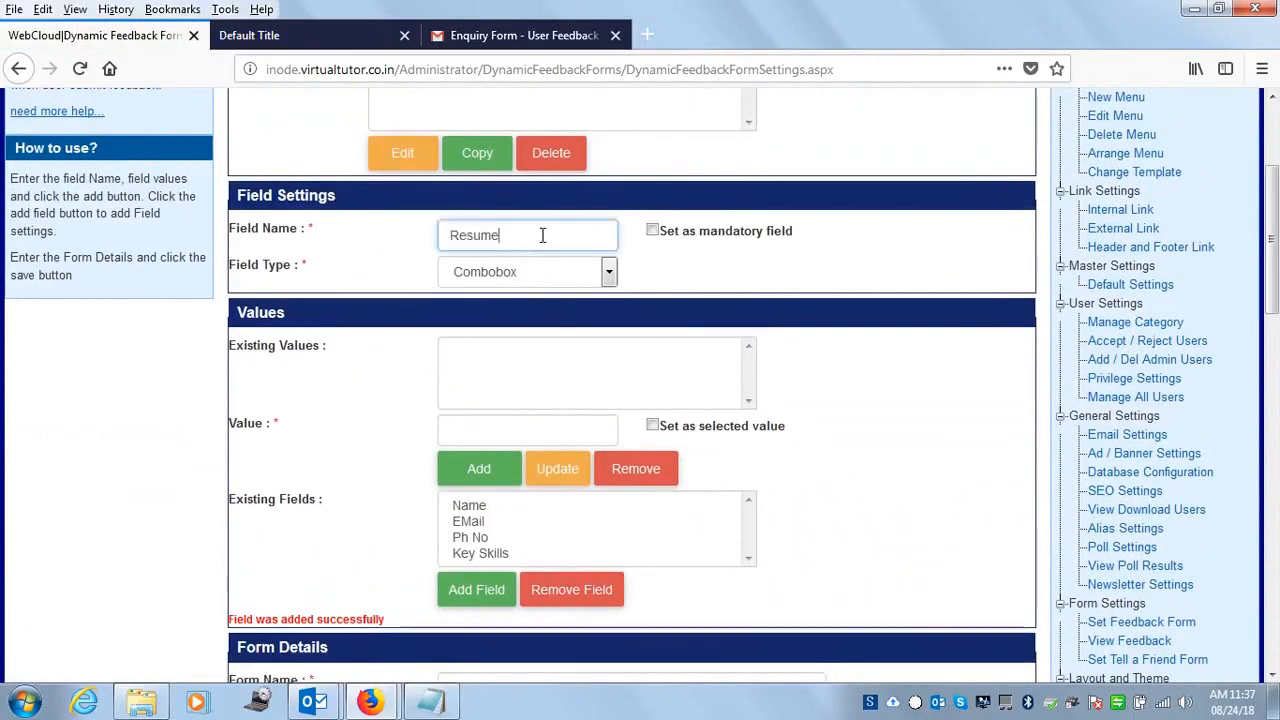
click(609, 271)
click(510, 436)
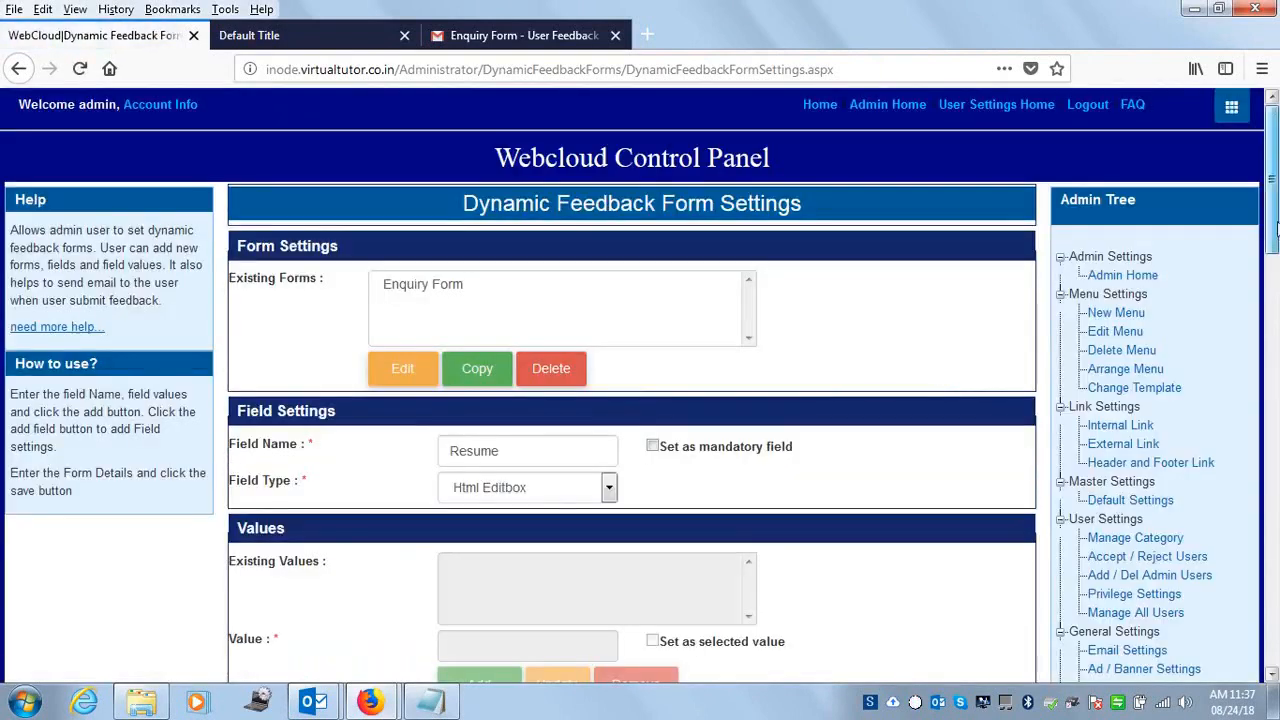
scroll(1273, 226, down, 4)
click(484, 436)
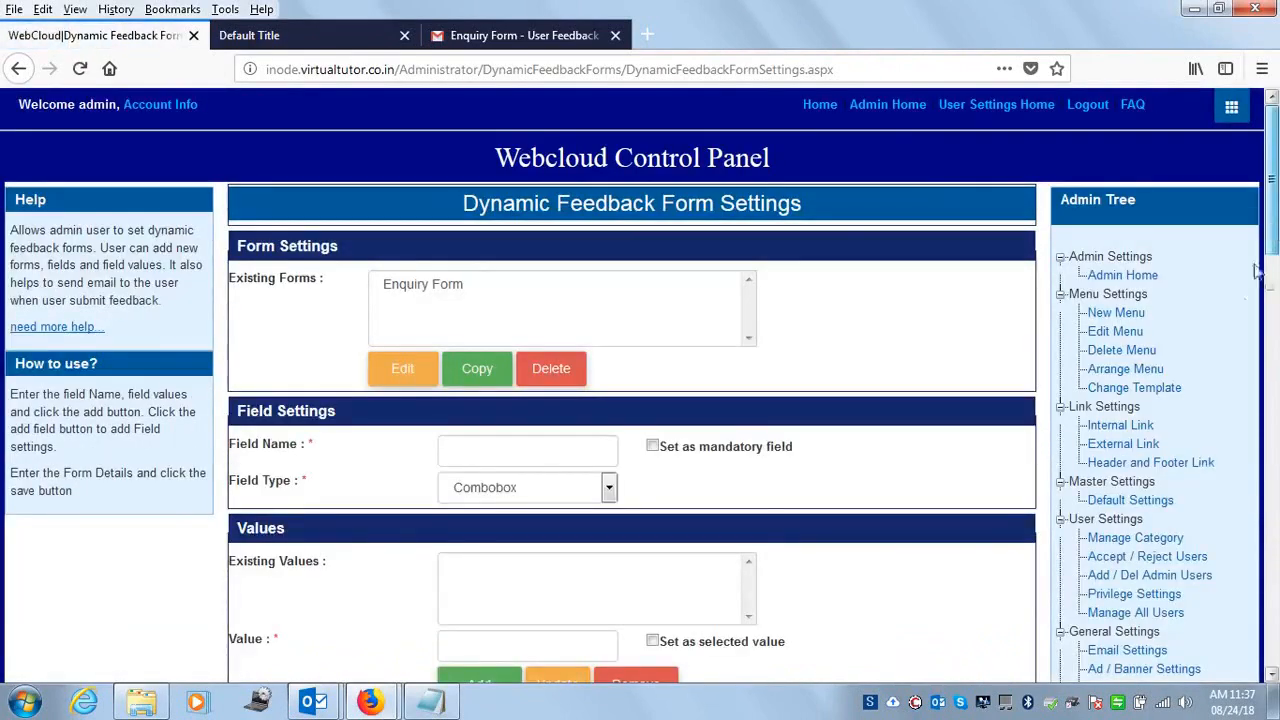
Step: Name the form "IT Job Application Form" and set its submit button text to "Submit"
scroll(1214, 343, down, 10)
click(503, 262)
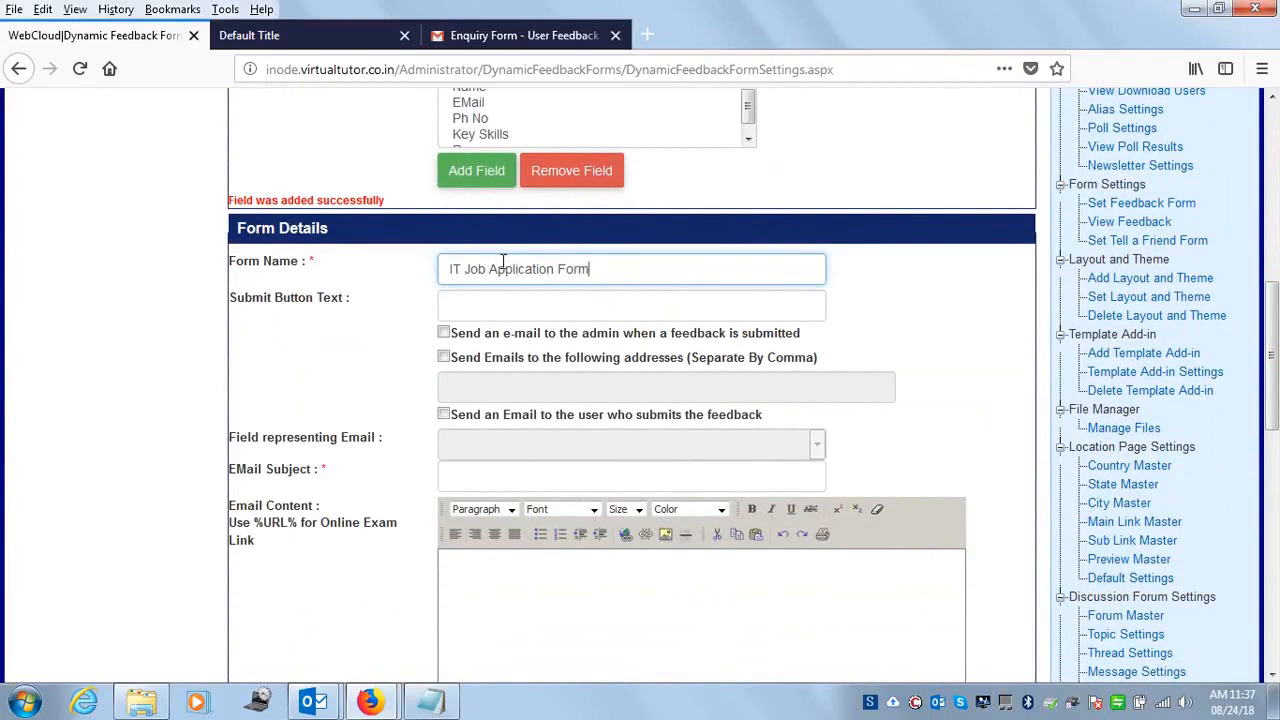
click(507, 300)
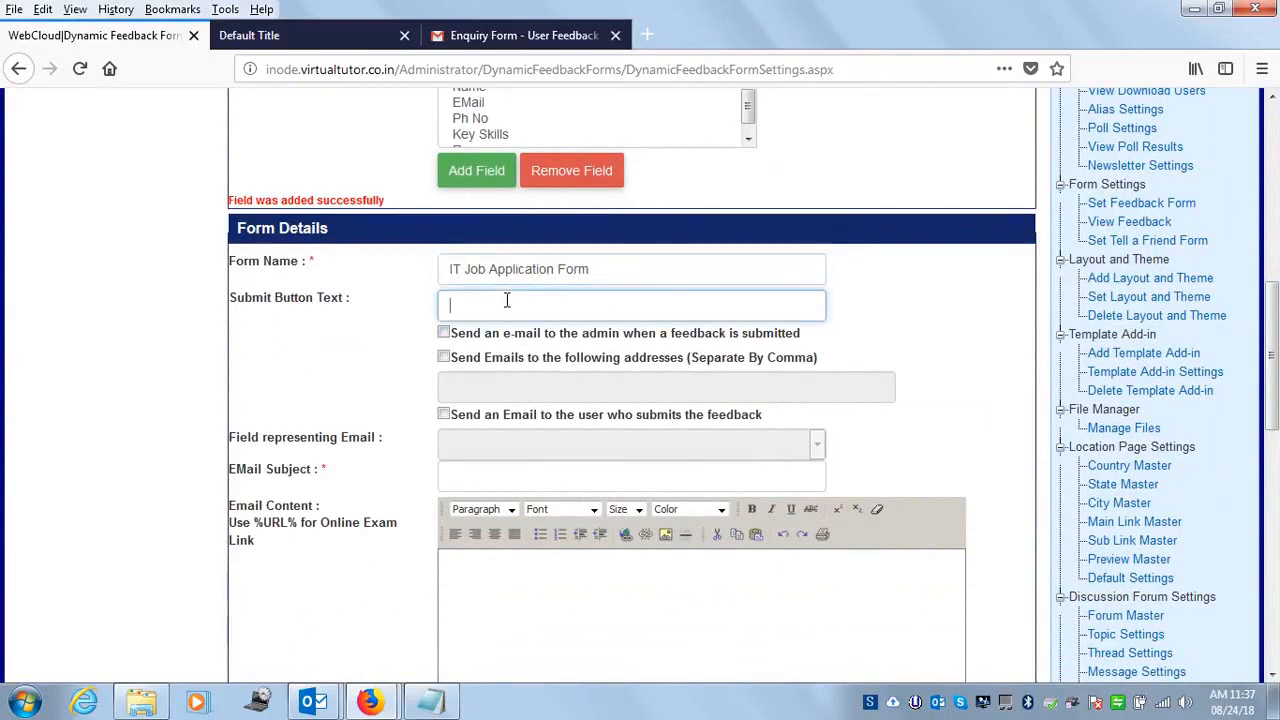
text(Submit)
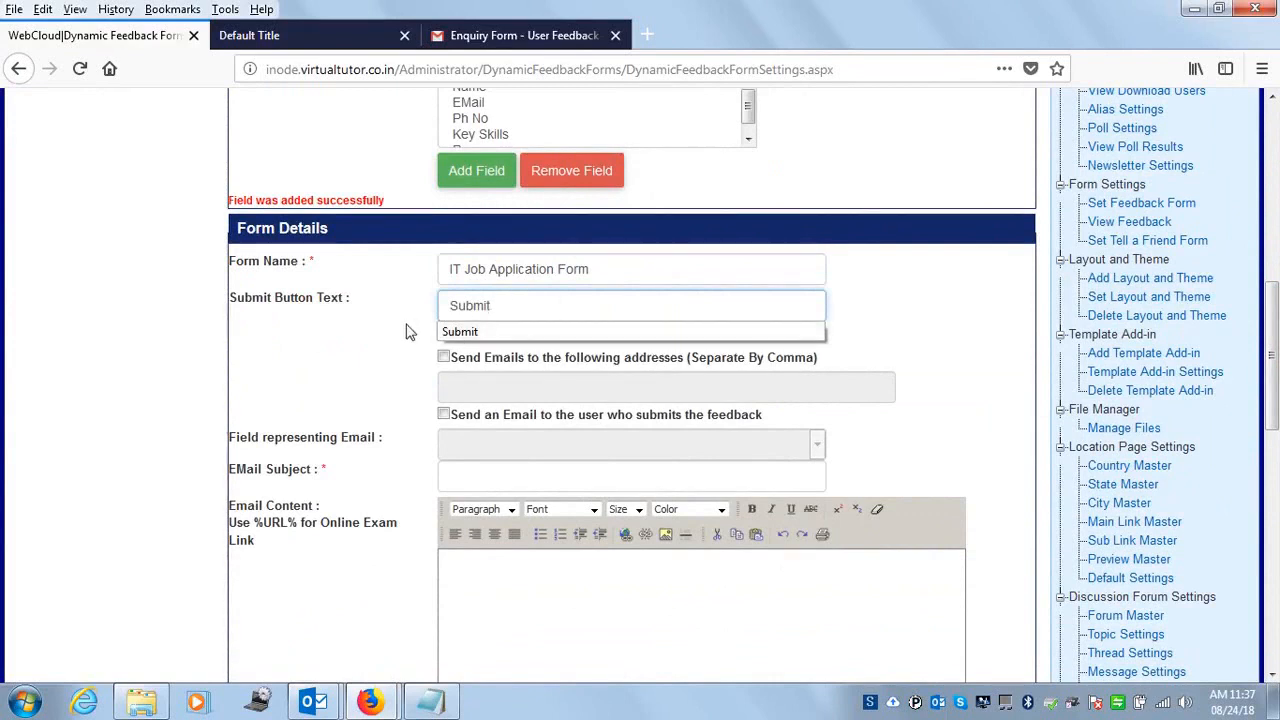
click(471, 331)
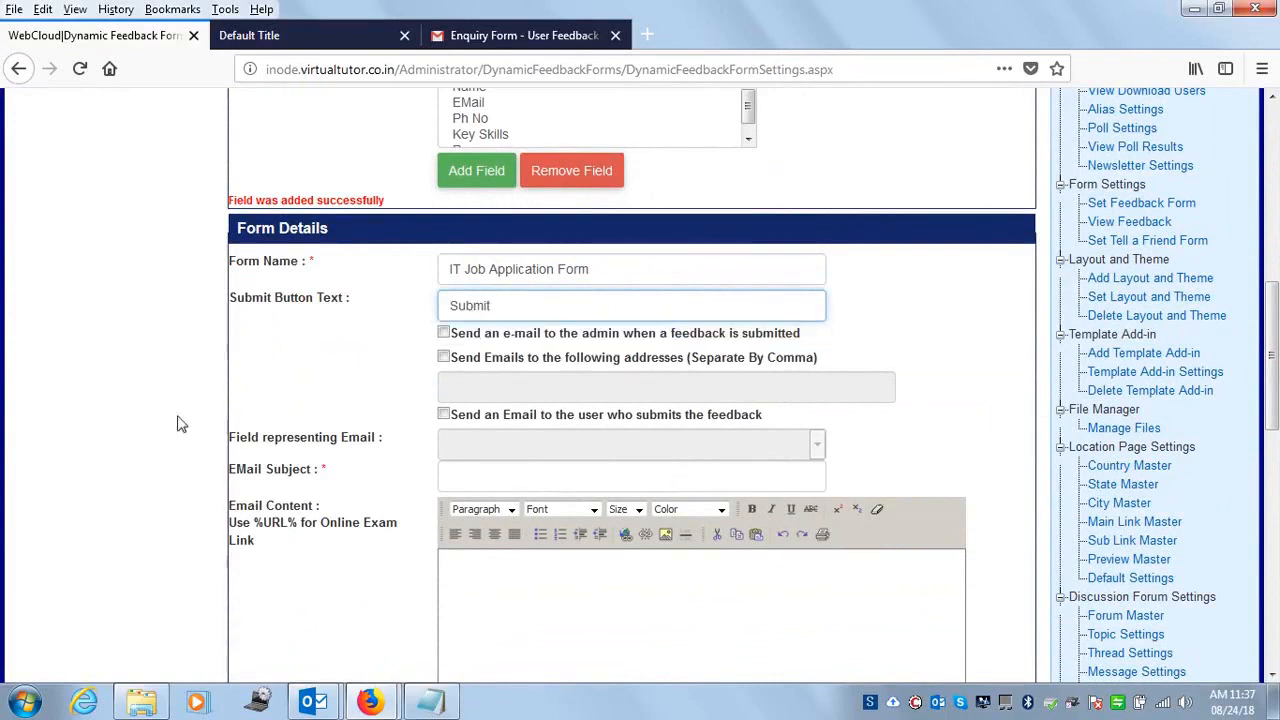
Step: Enable e-mails to the admin and to the submitting user, with EMail as the field representing the e-mail
click(443, 333)
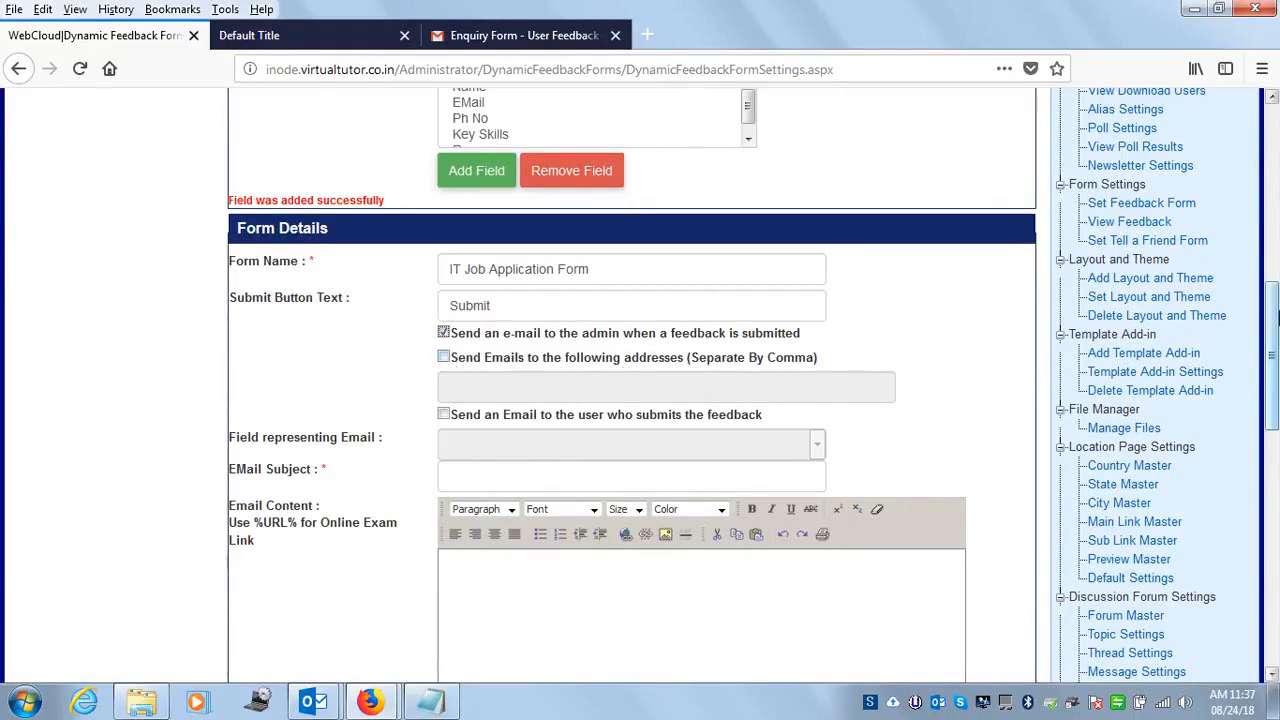
drag(1275, 338, 1275, 364)
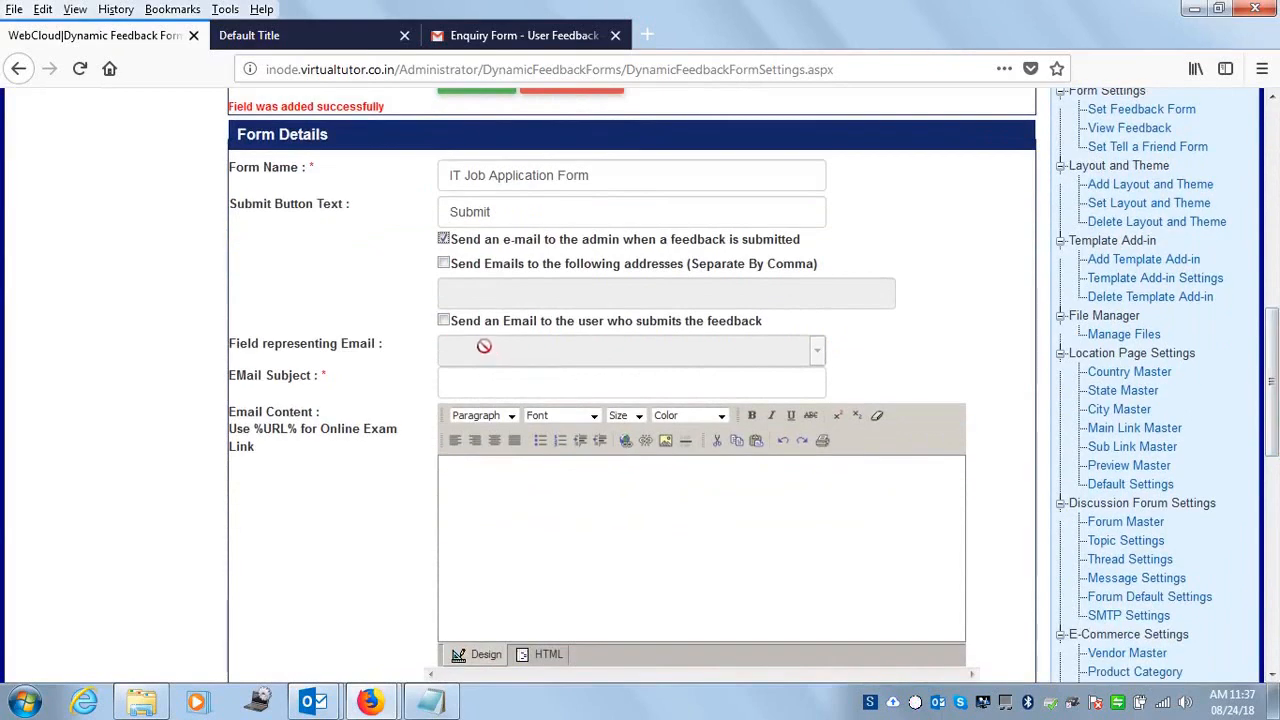
click(445, 323)
drag(1275, 197, 1273, 395)
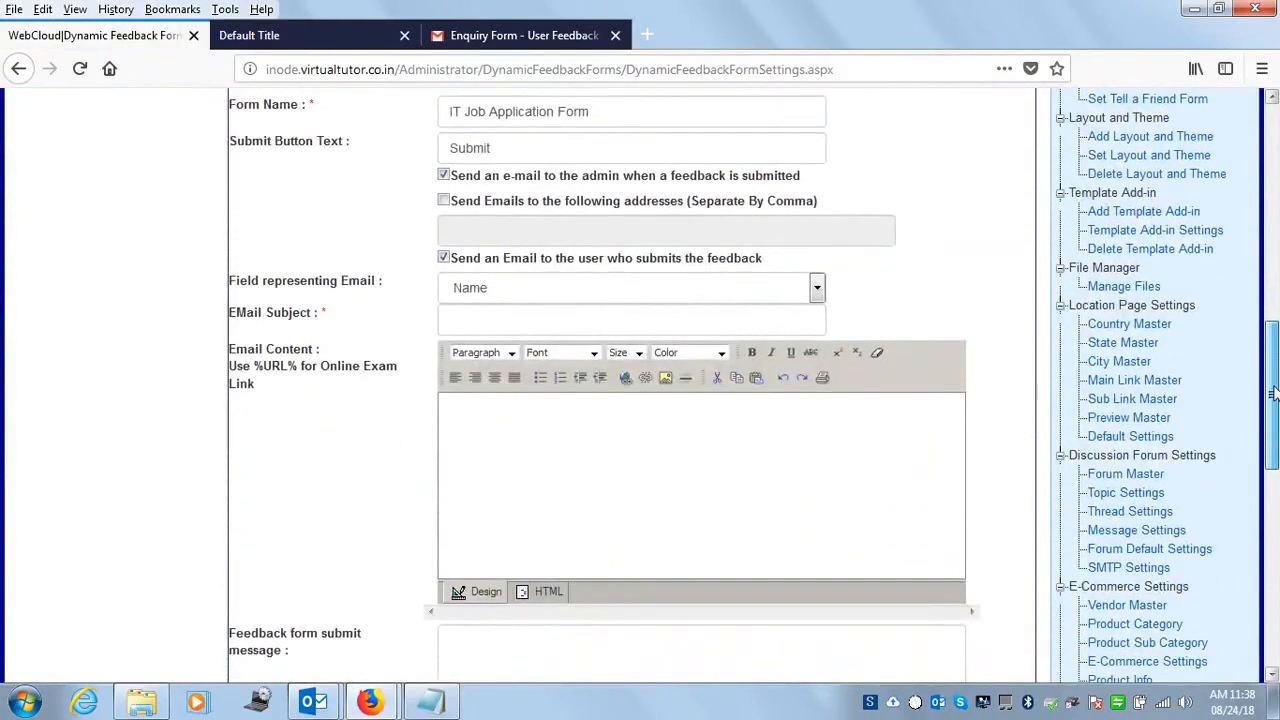
click(817, 288)
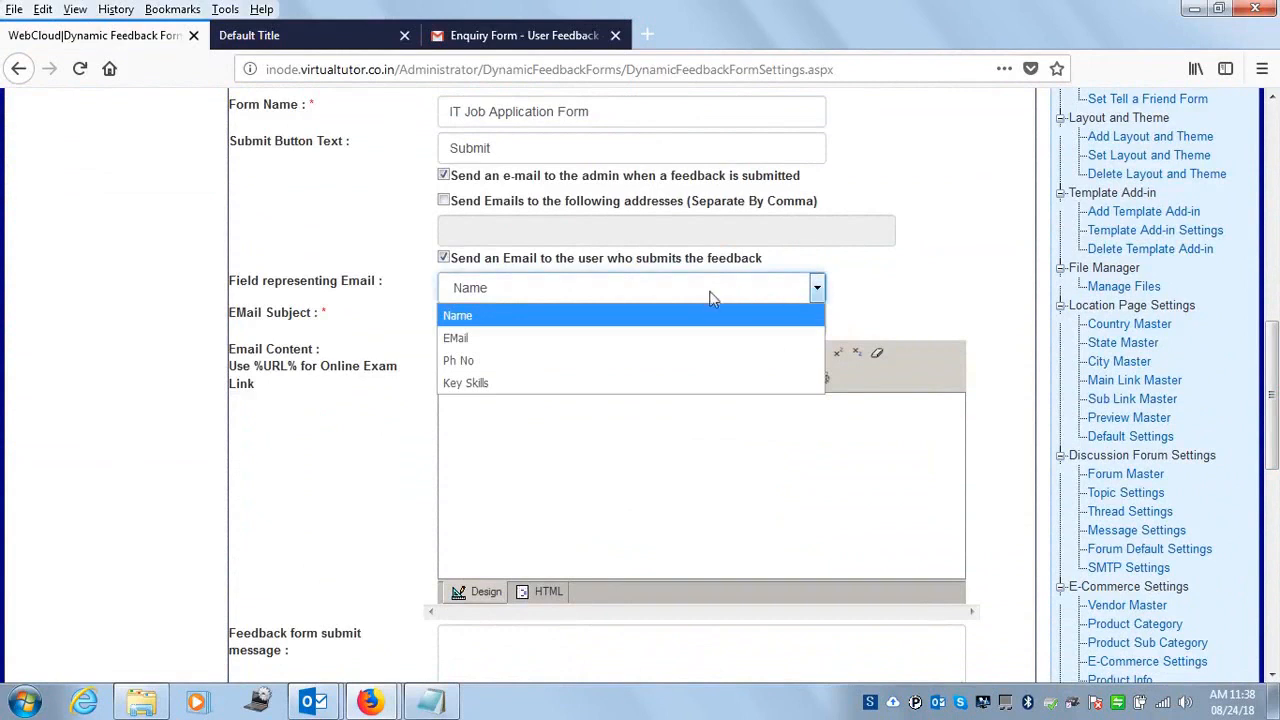
click(662, 340)
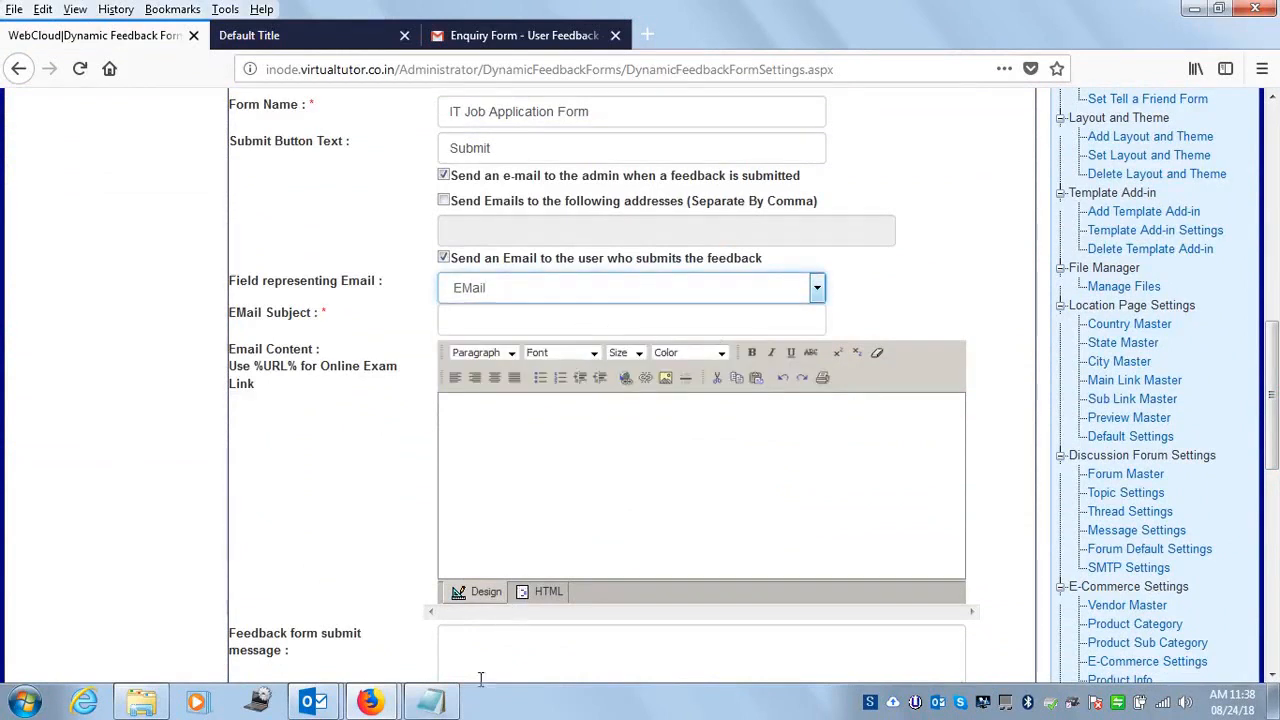
Step: Copy the thank-you subject line from WebCloudText.txt in Notepad into EMail Subject, adapting it to "Thank You | IT Job | Online Exam Info"
click(430, 701)
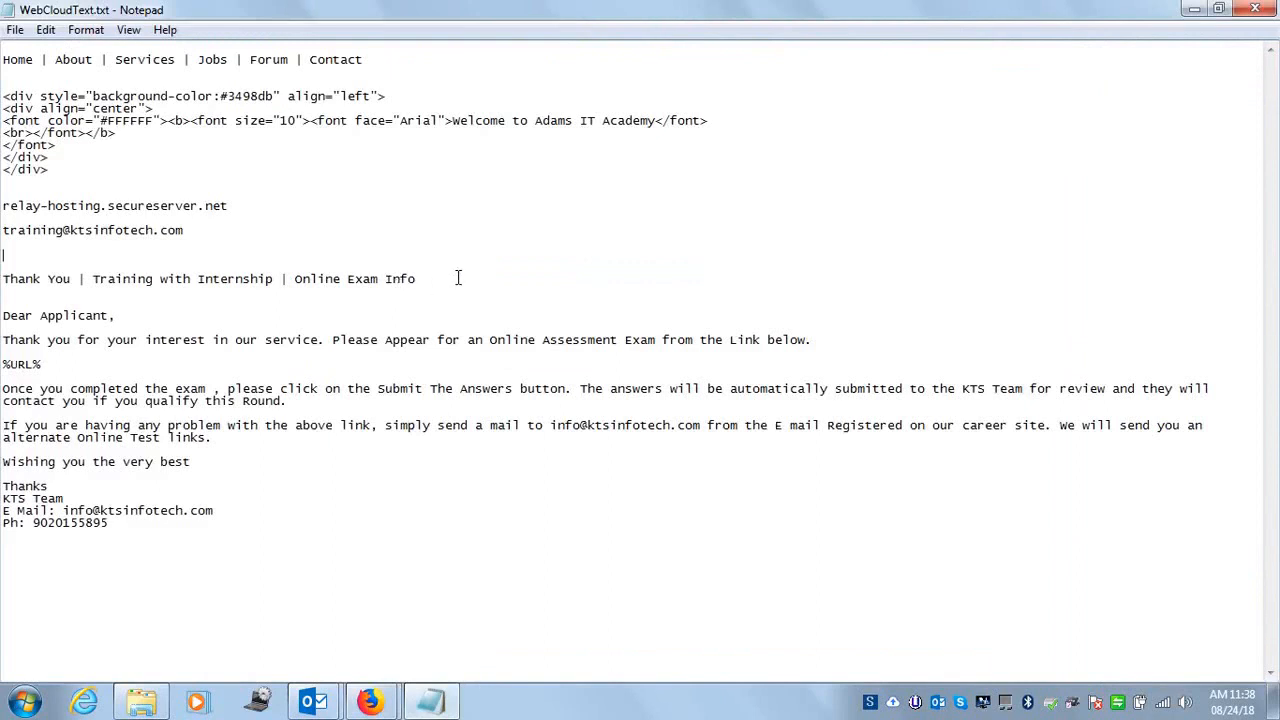
drag(13, 289, 15, 284)
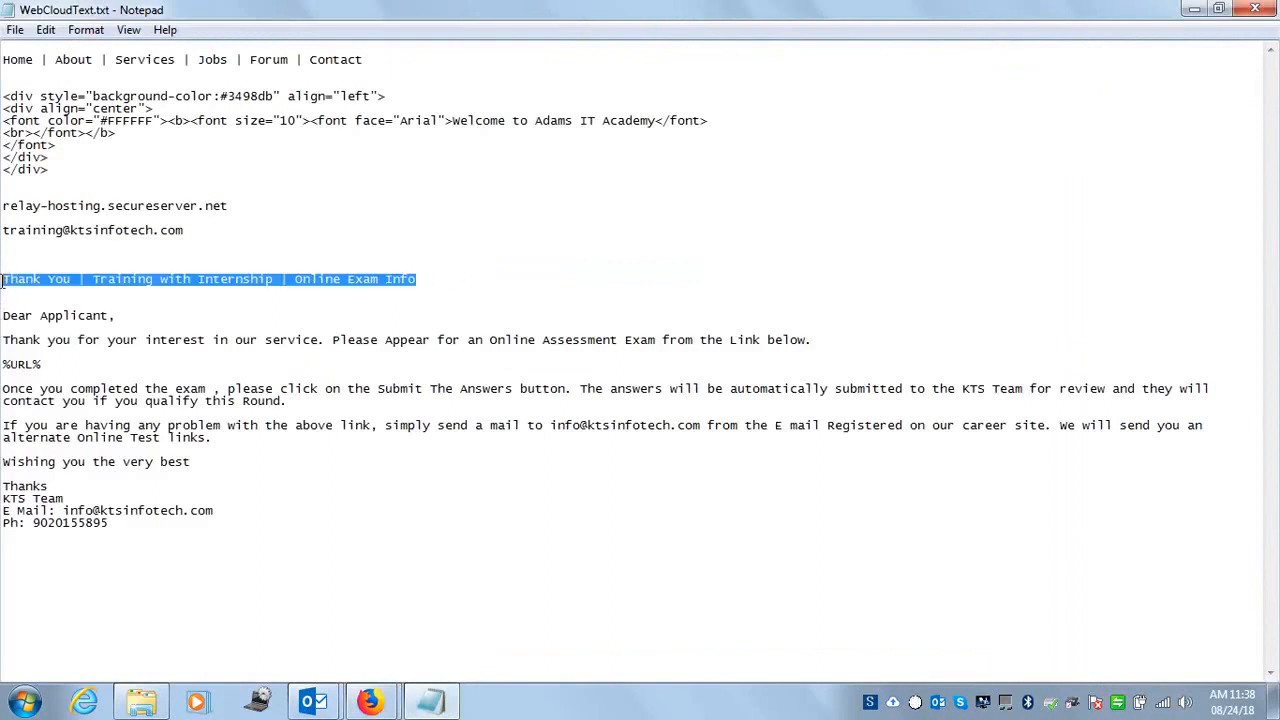
click(1194, 8)
click(519, 314)
text(Thank You | Training with Internship | Online Exam Info)
drag(526, 319, 659, 316)
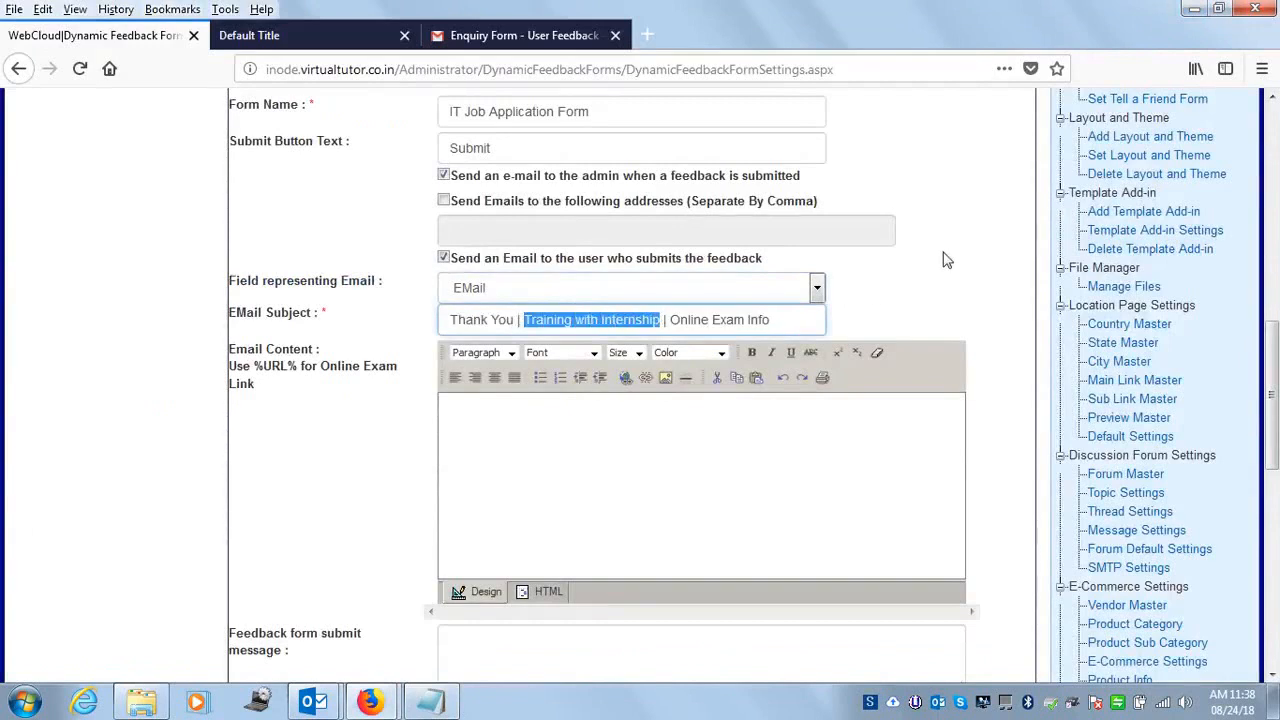
text(IT Job)
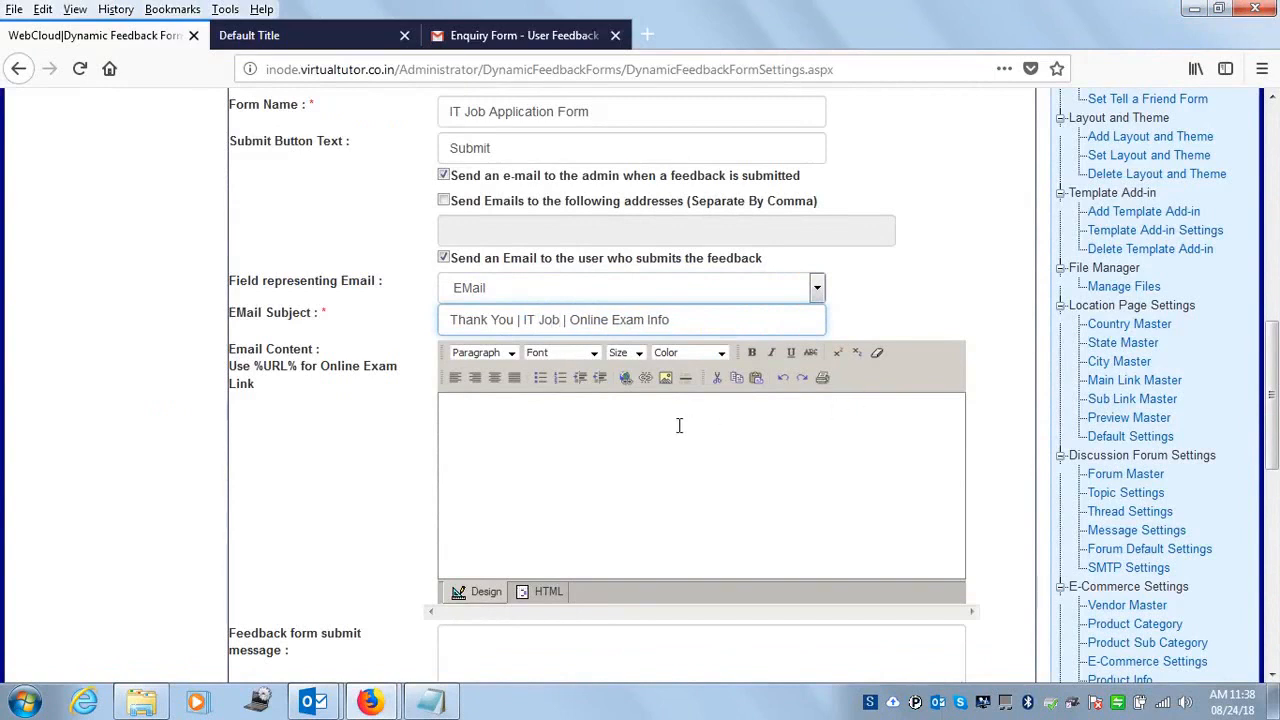
Step: Copy the "Dear Applicant" letter, including its signature, from the WebCloudText.txt notes into the form's Email Content
click(430, 702)
drag(4, 318, 285, 518)
key(ctrl+c)
click(1194, 9)
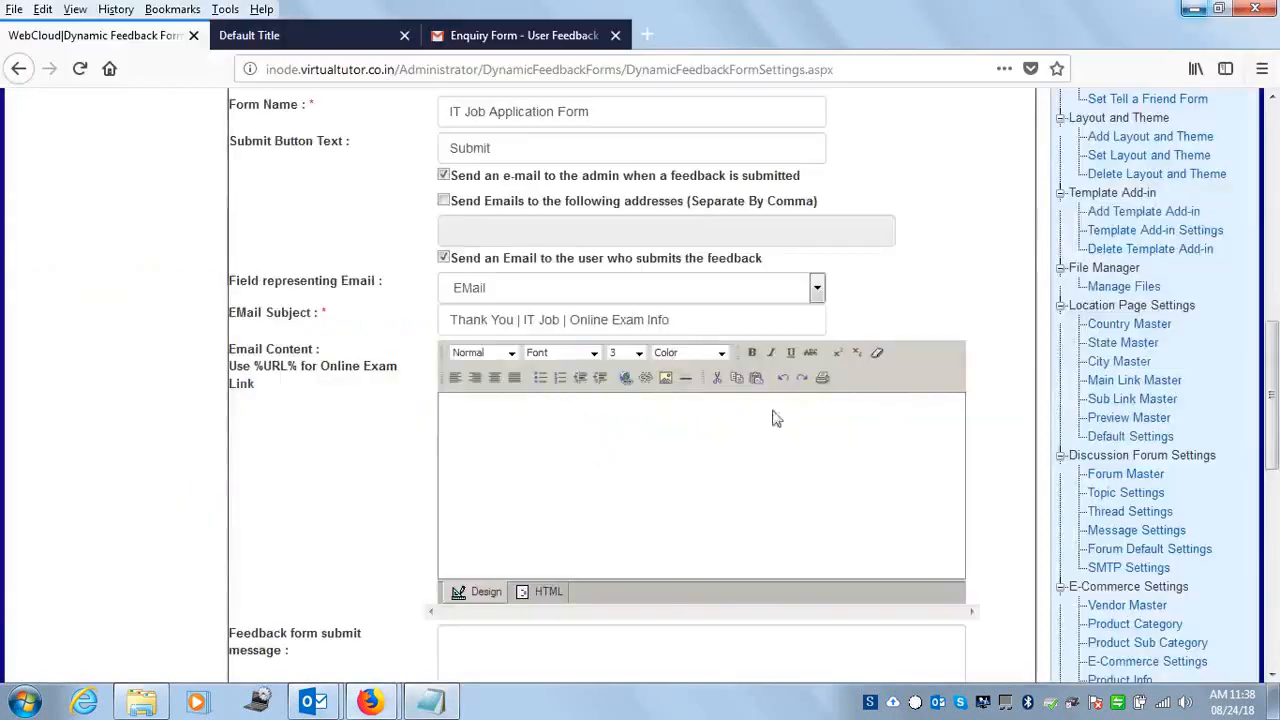
click(614, 436)
key(ctrl+v)
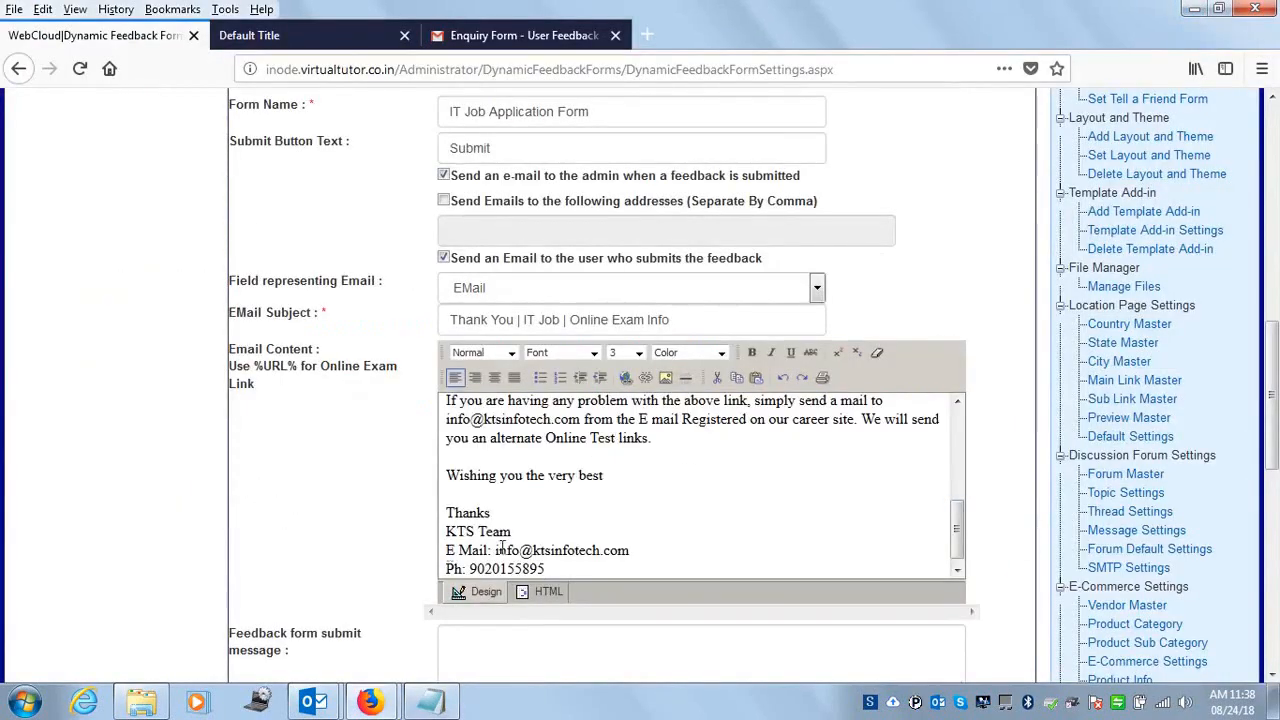
Step: Remove the "KTS Team" and e-mail lines from the signature in the Email Content, keeping the phone line directly under "Thanks"
drag(523, 532, 435, 531)
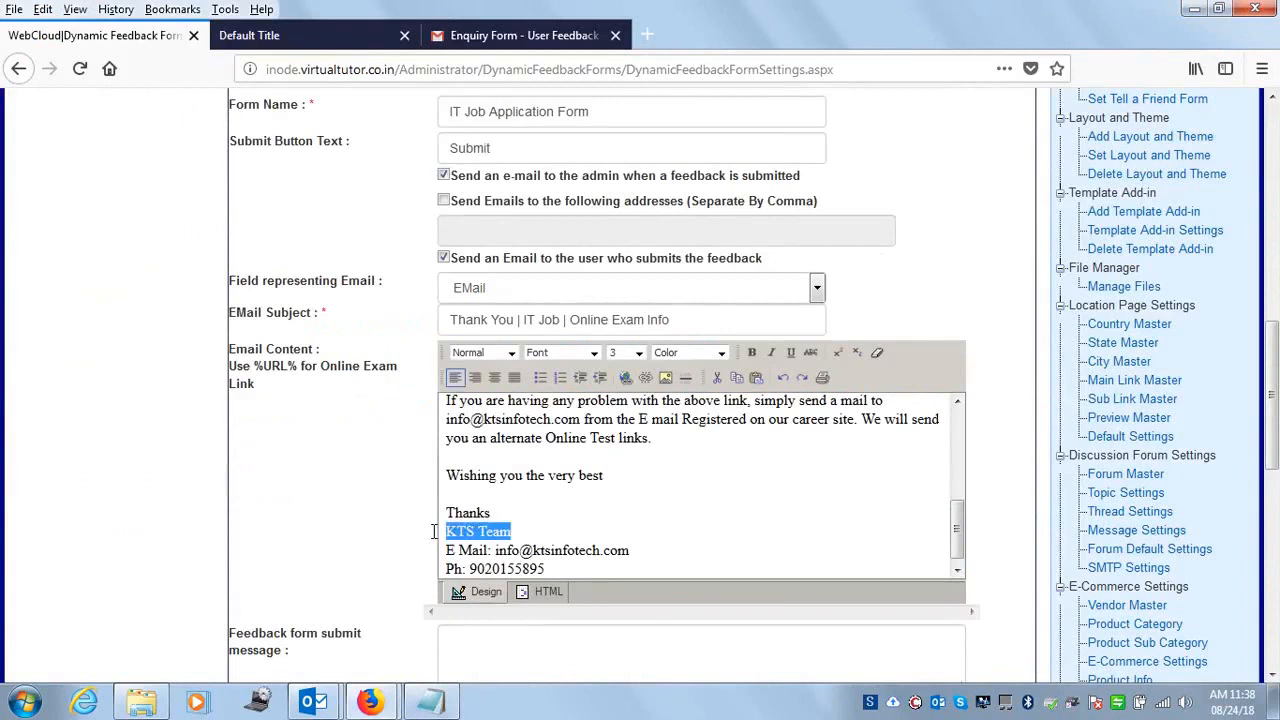
key(Delete)
key(shift+End)
key(Delete)
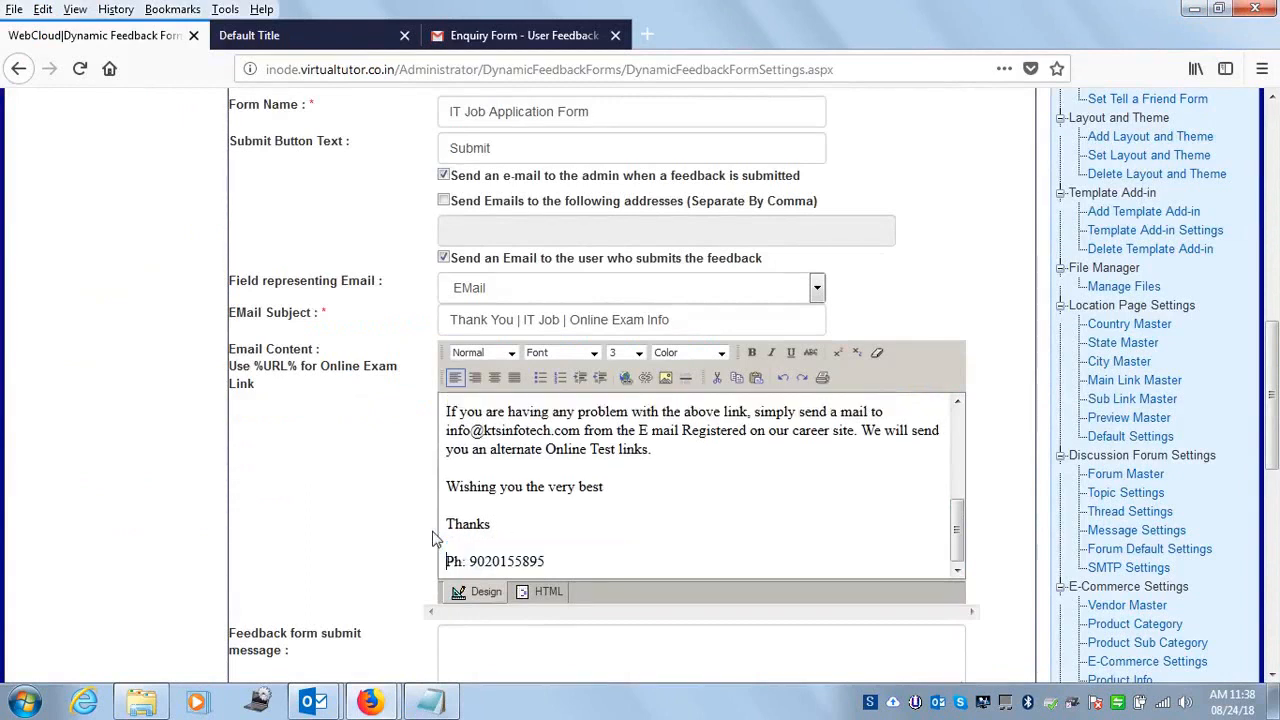
key(shift+End)
key(Home)
key(BackSpace)
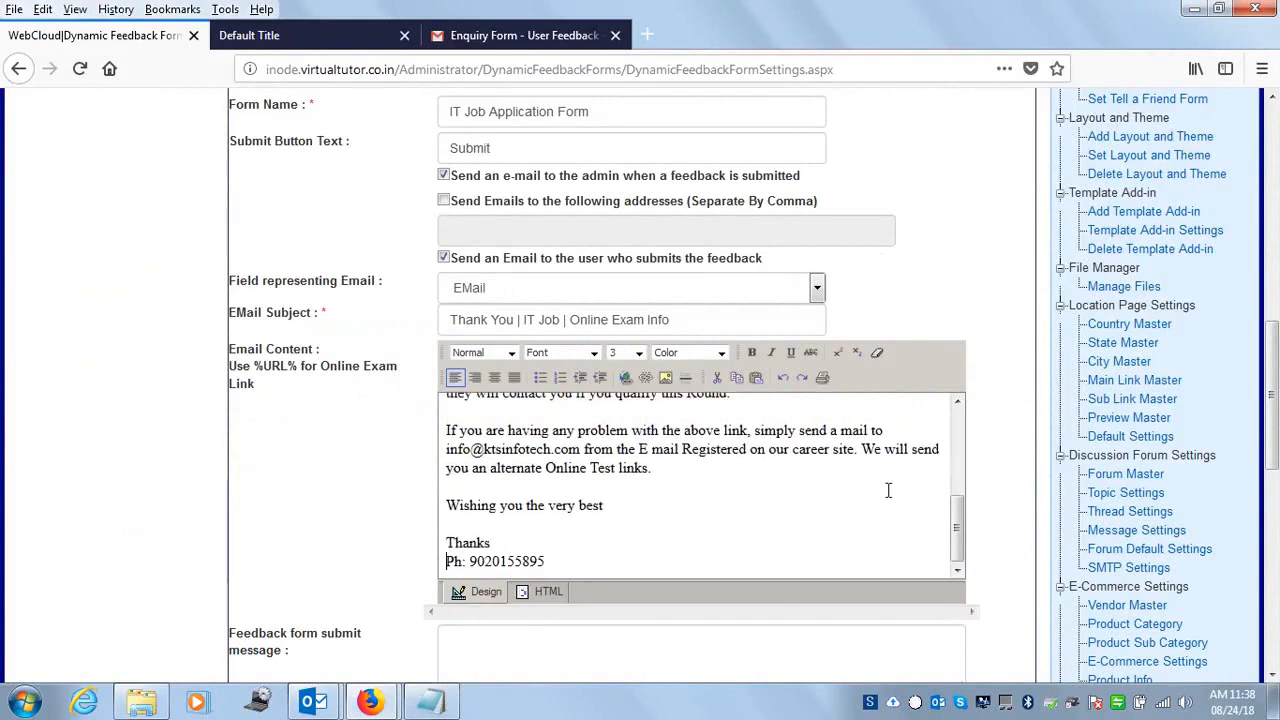
Step: Delete "KTS" before "Team" in the Email Content sentence about submitting answers for review
scroll(948, 447, up, 4)
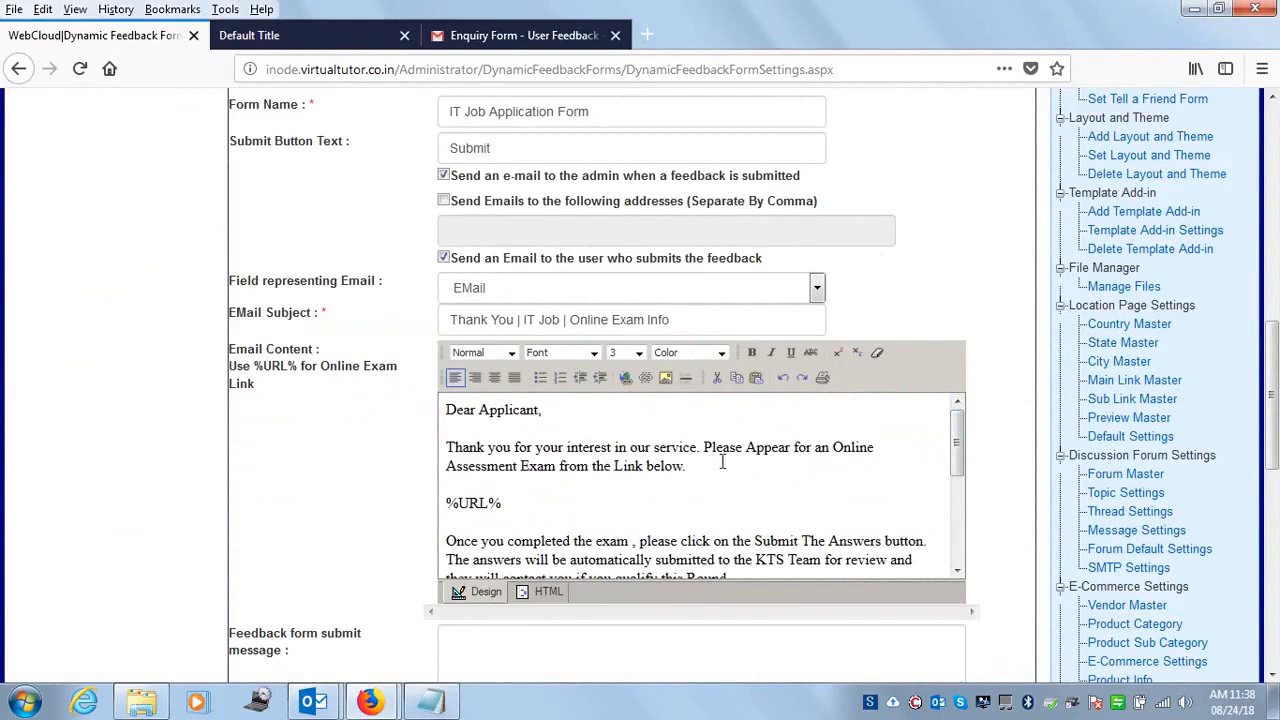
drag(507, 503, 420, 500)
click(594, 500)
drag(956, 466, 957, 480)
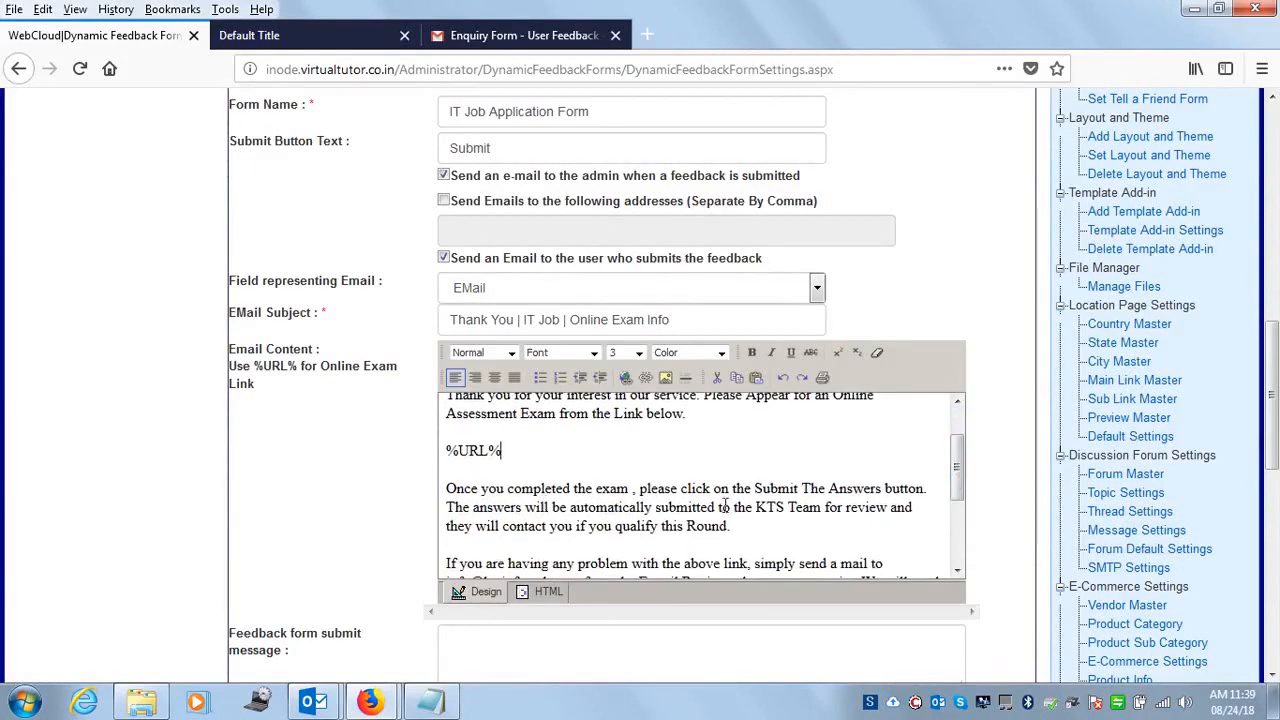
drag(757, 507, 791, 511)
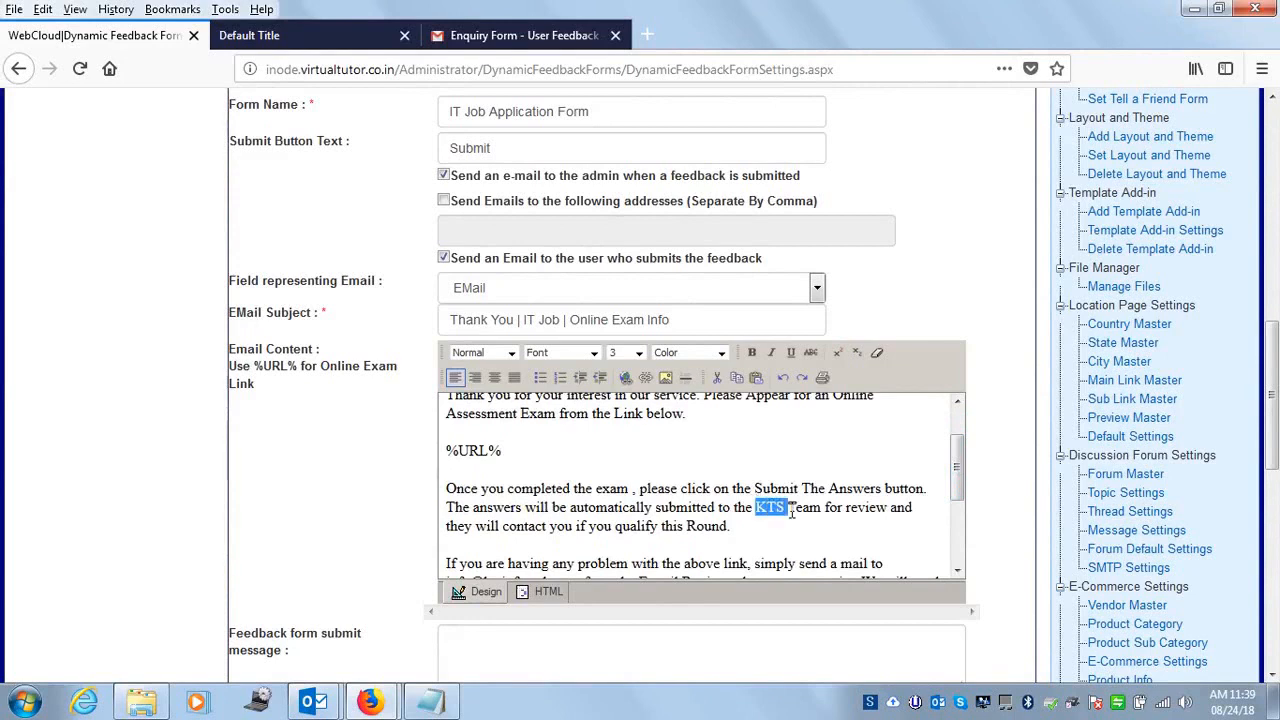
key(Delete)
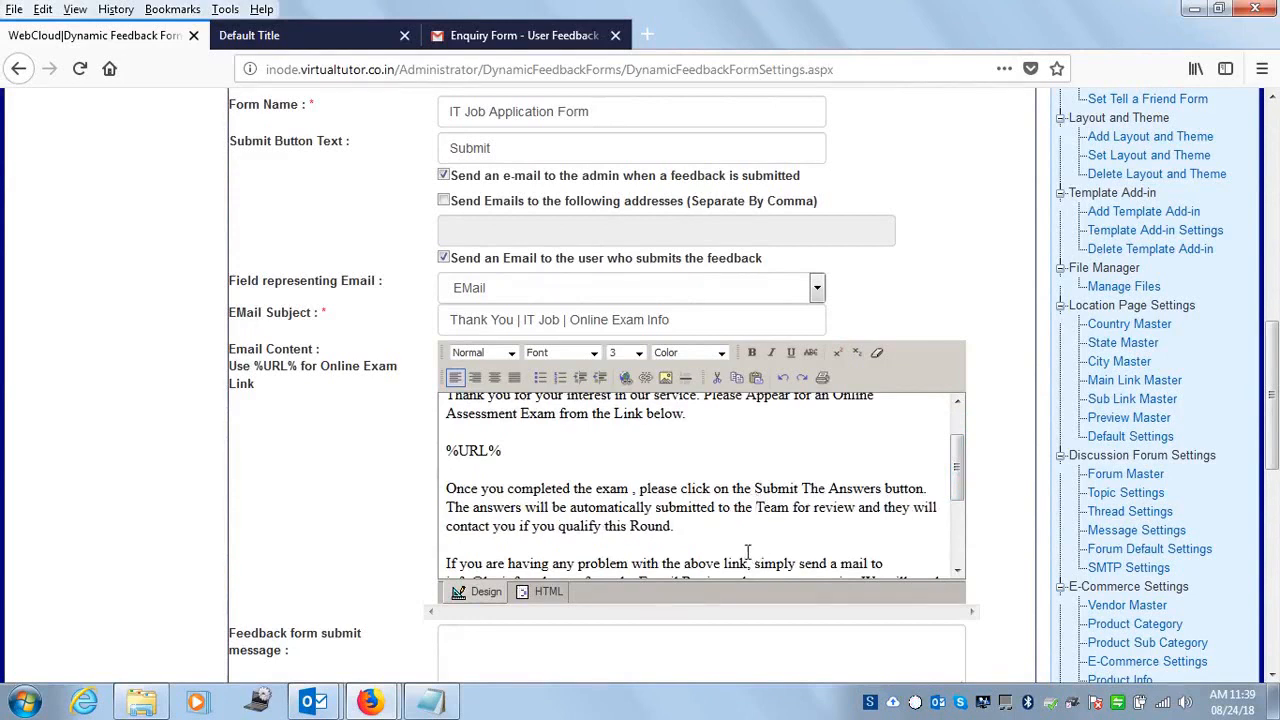
Step: Delete the Email Content paragraph about having problems with the exam link
drag(958, 460, 958, 513)
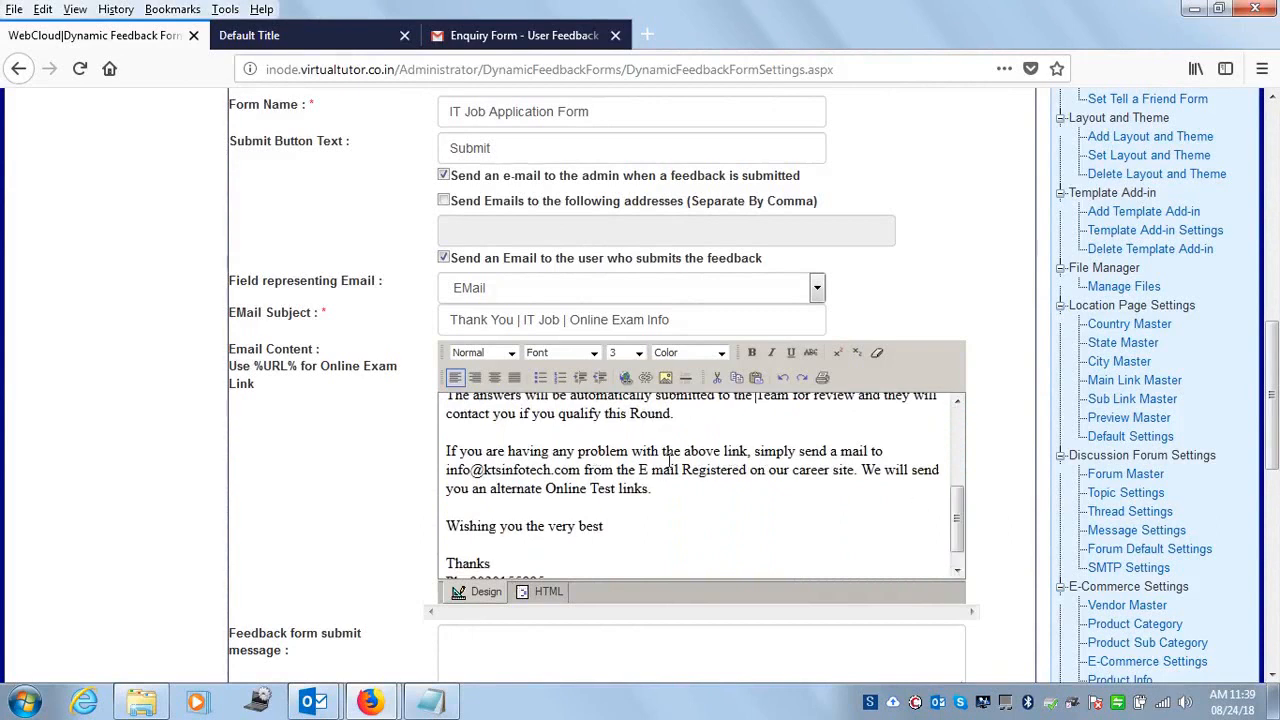
drag(445, 452, 652, 488)
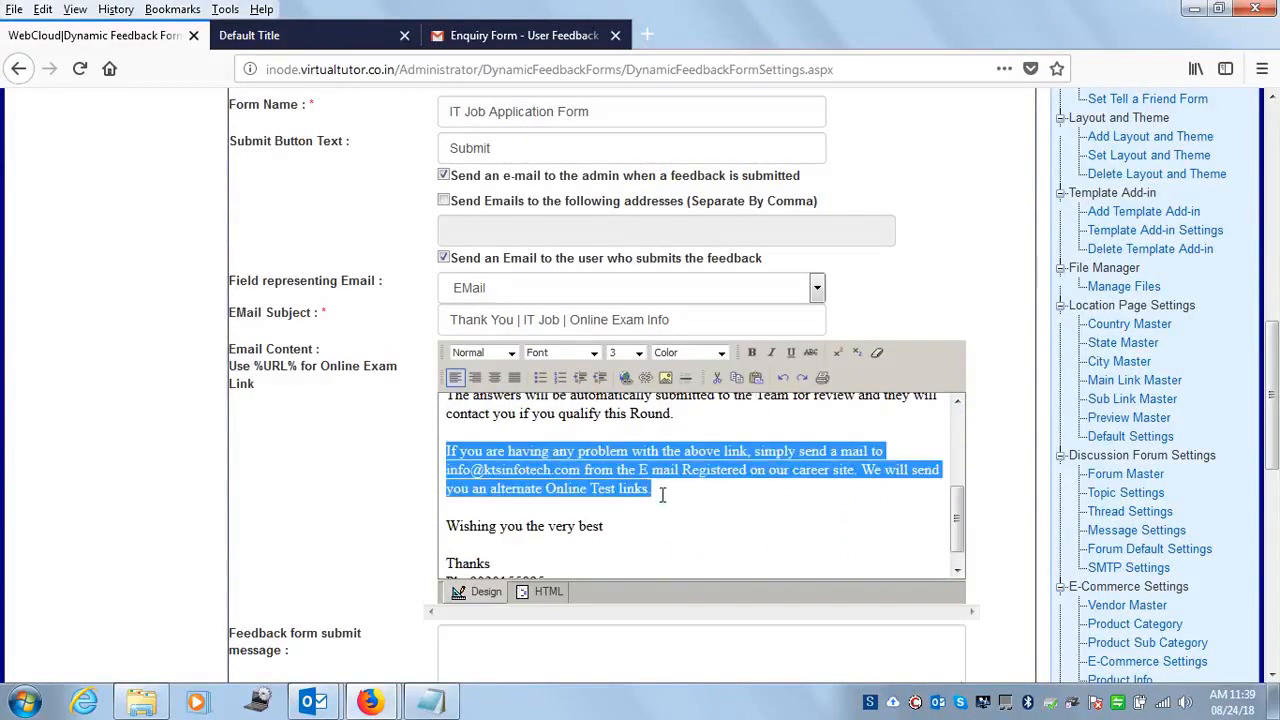
key(Delete)
key(Delete)
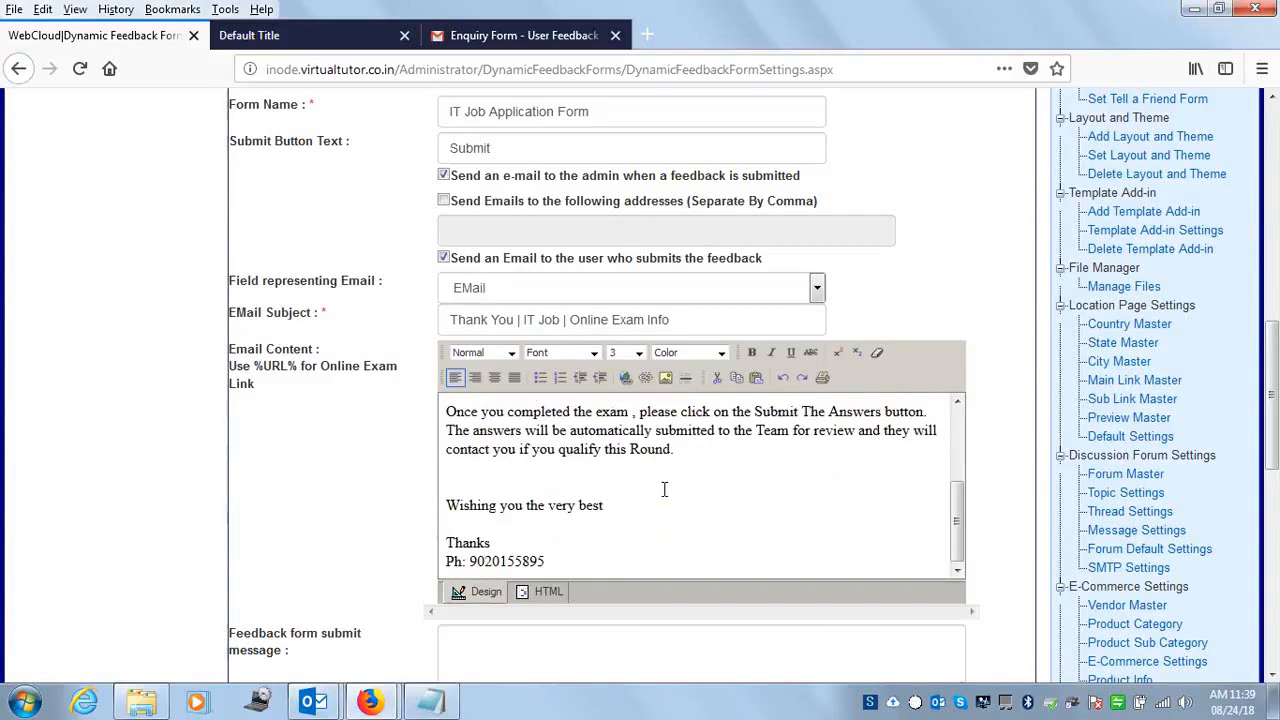
Step: Set the feedback form submit message to "Thank you for submitting the answers. Our representative will be in touch with soon.", correcting the misspelled words
scroll(1025, 457, down, 5)
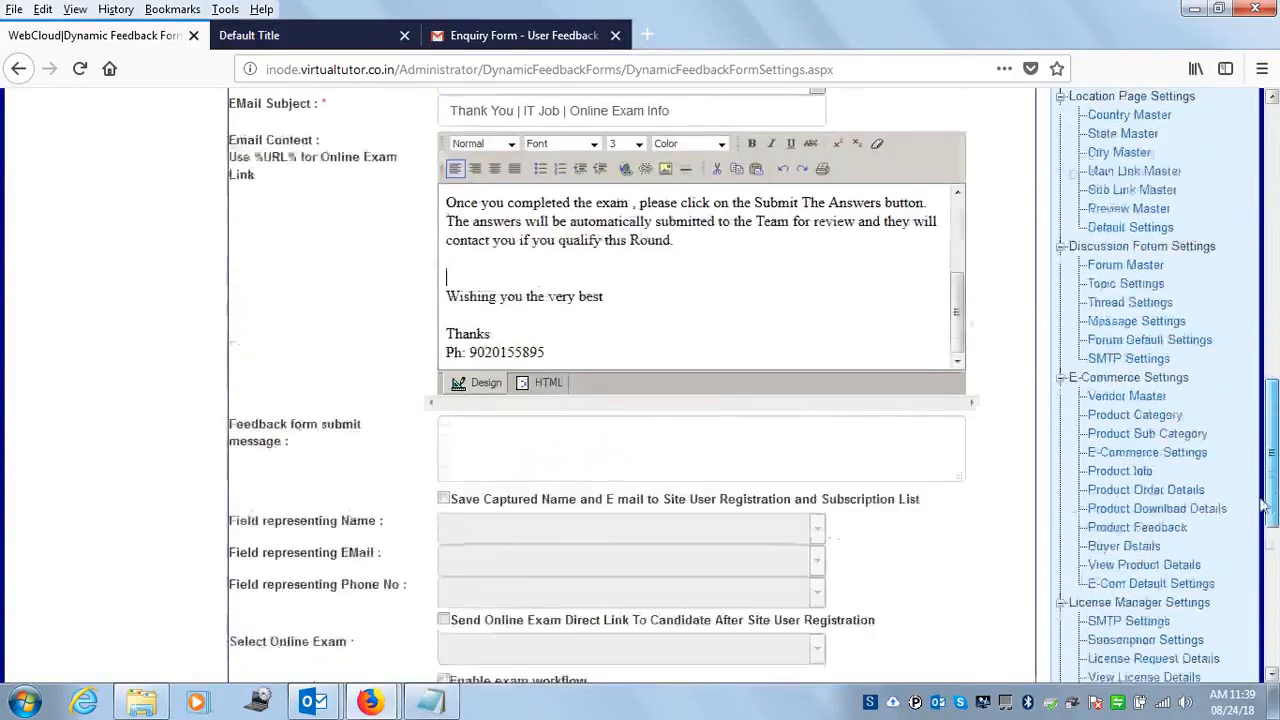
click(608, 266)
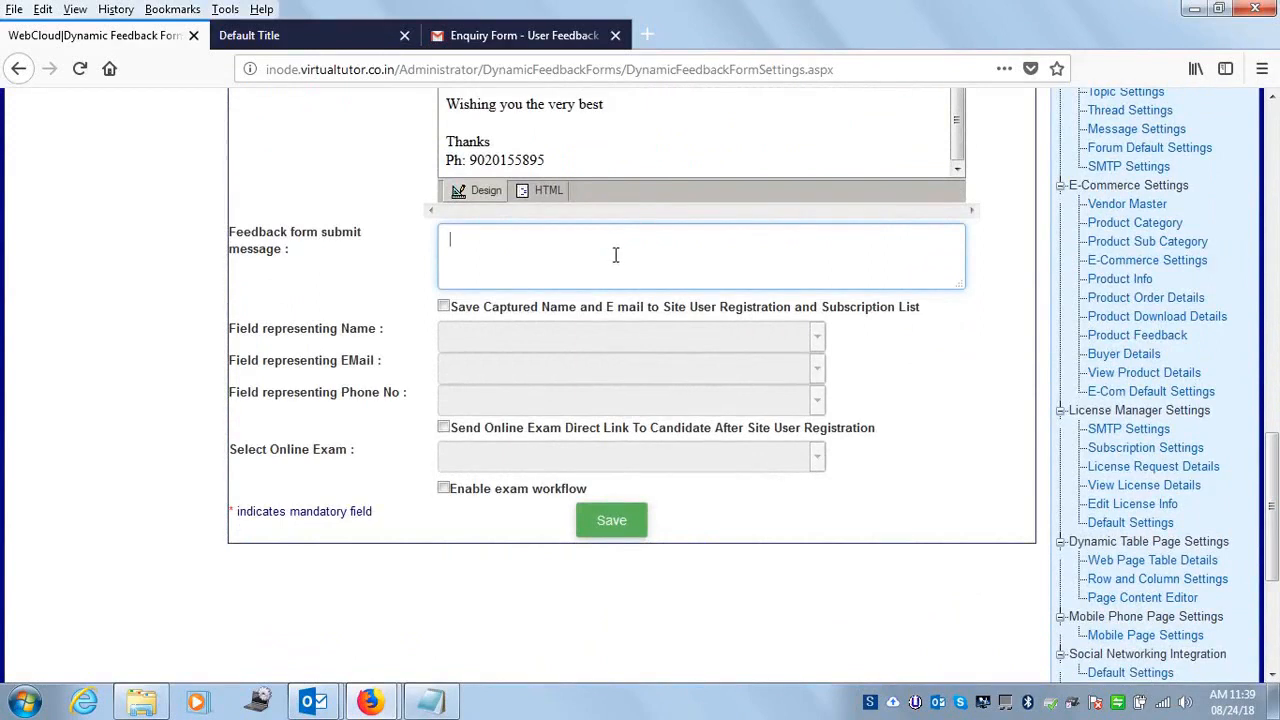
text(Thank)
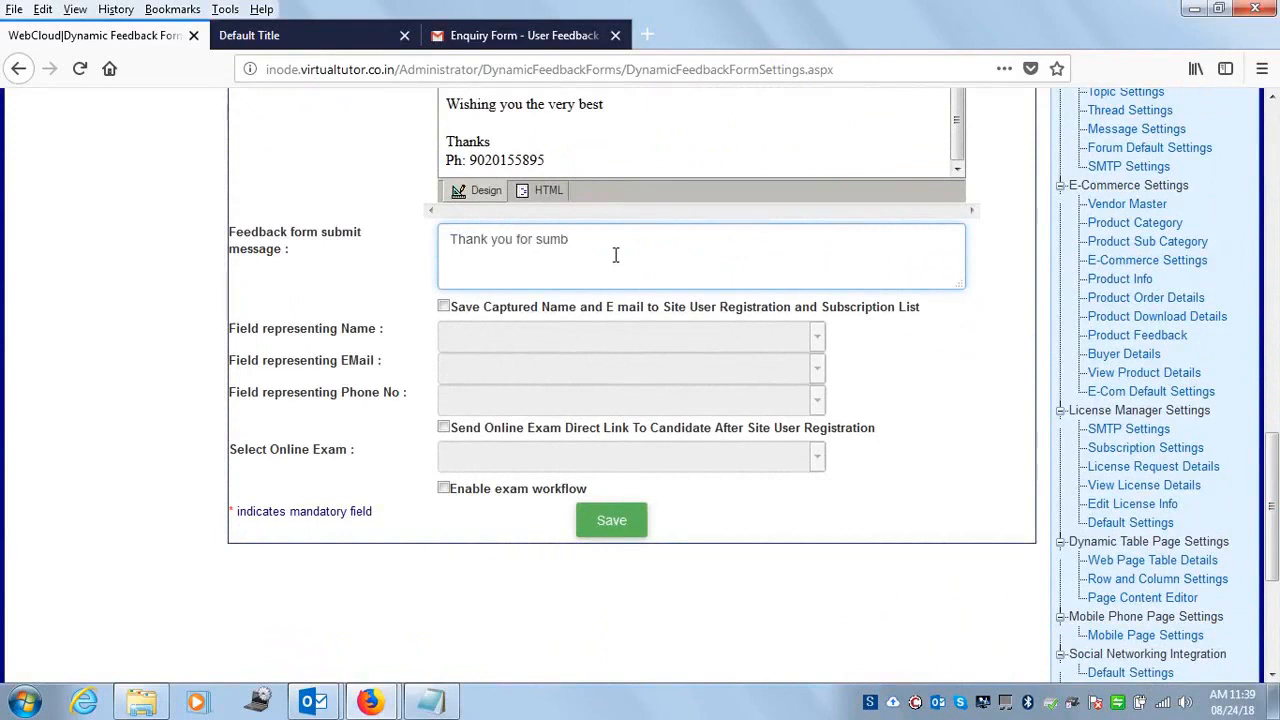
text(you for submiting the answers. Our representaive will be in to)
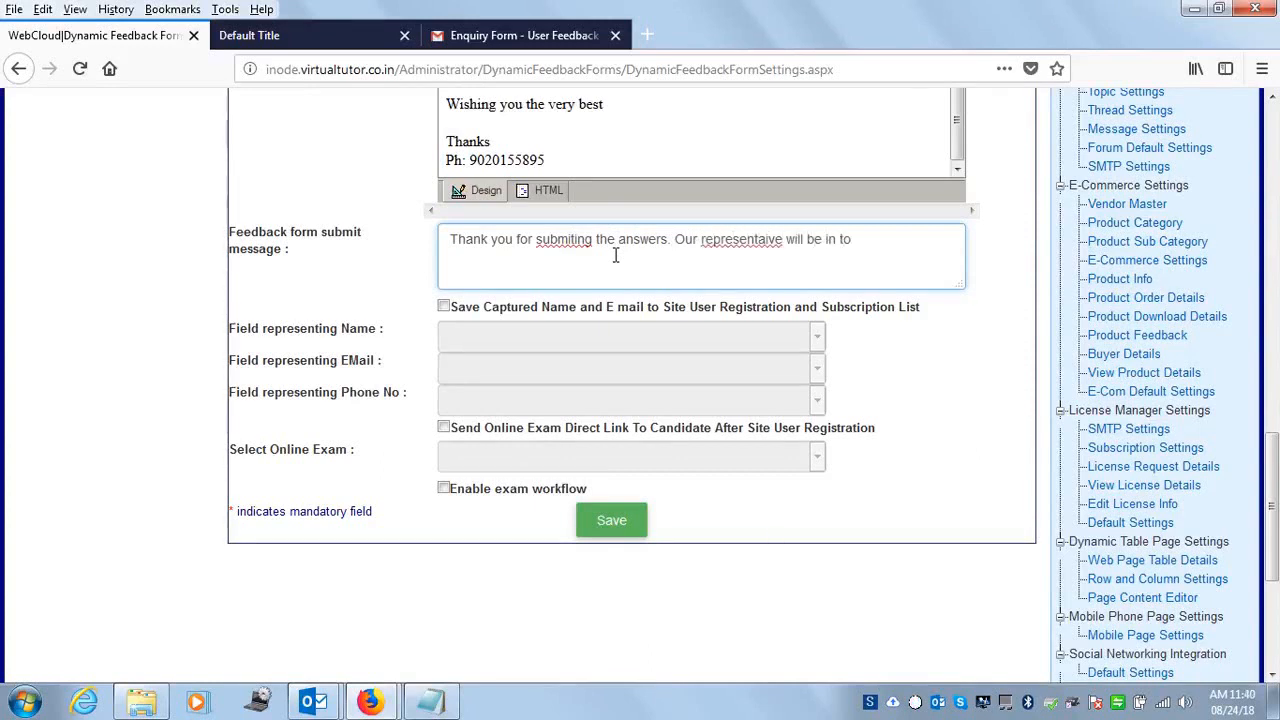
text(uch with soon.)
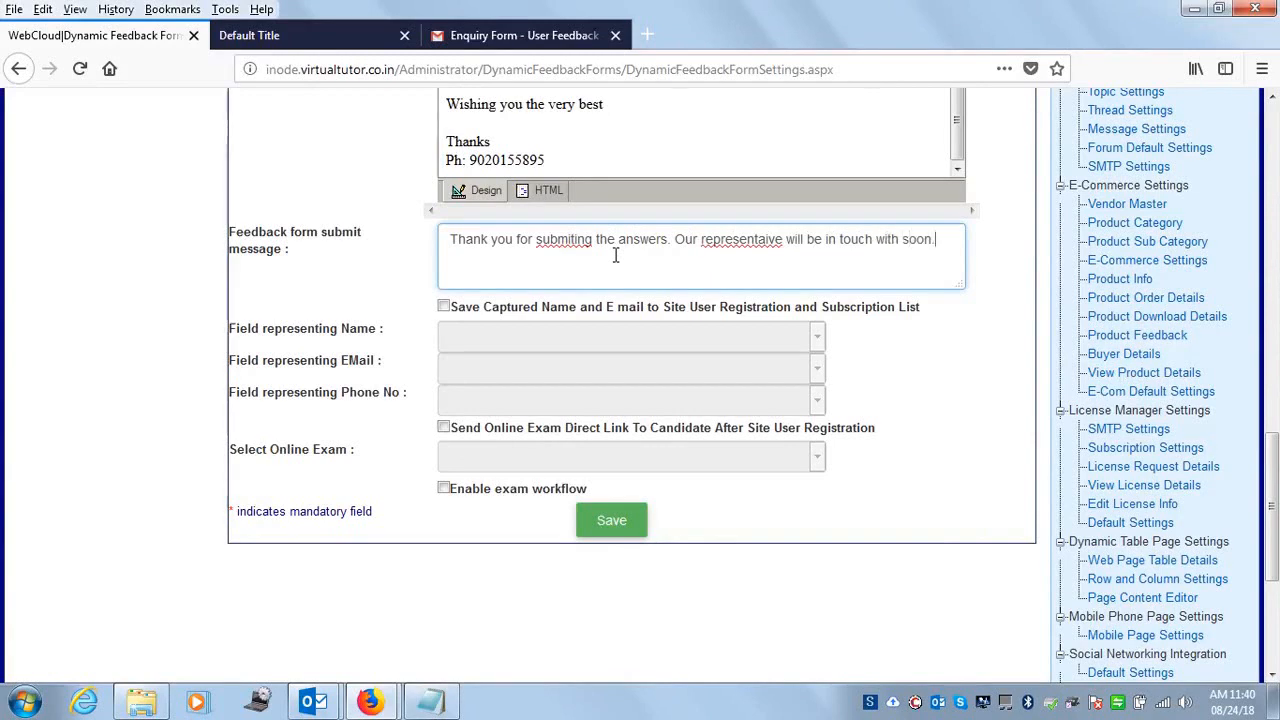
right_click(547, 240)
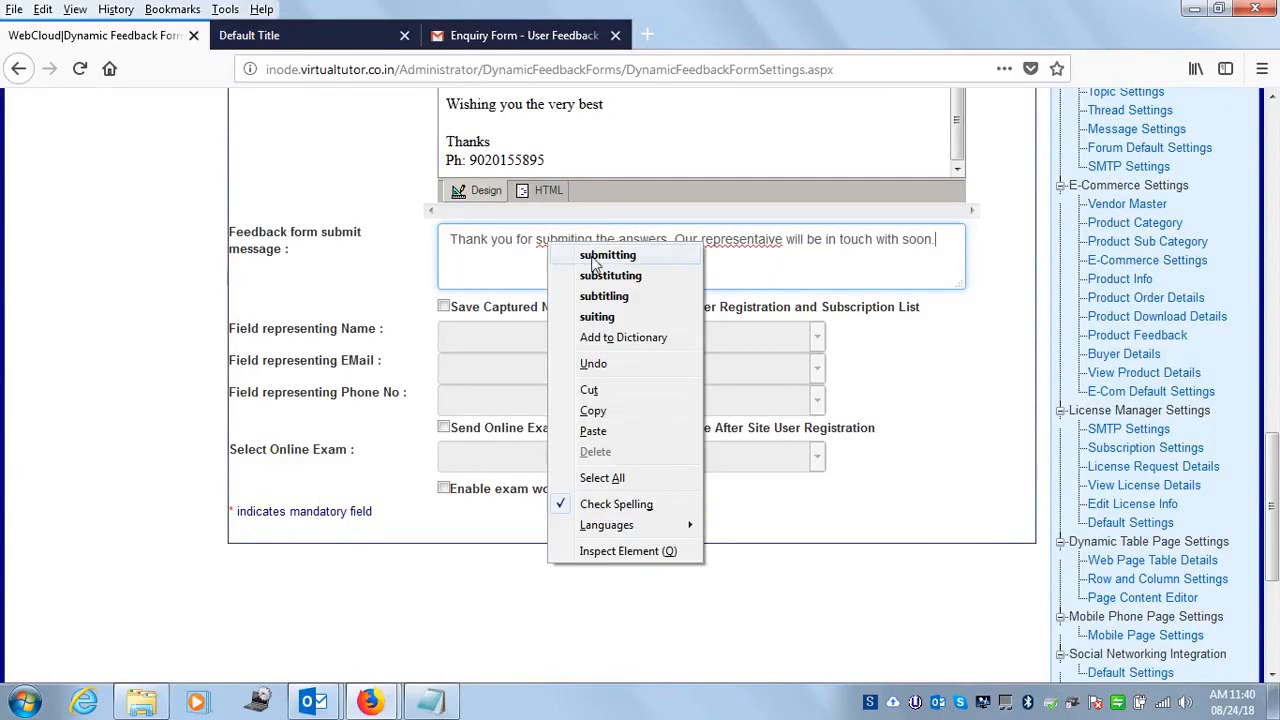
click(595, 254)
right_click(739, 242)
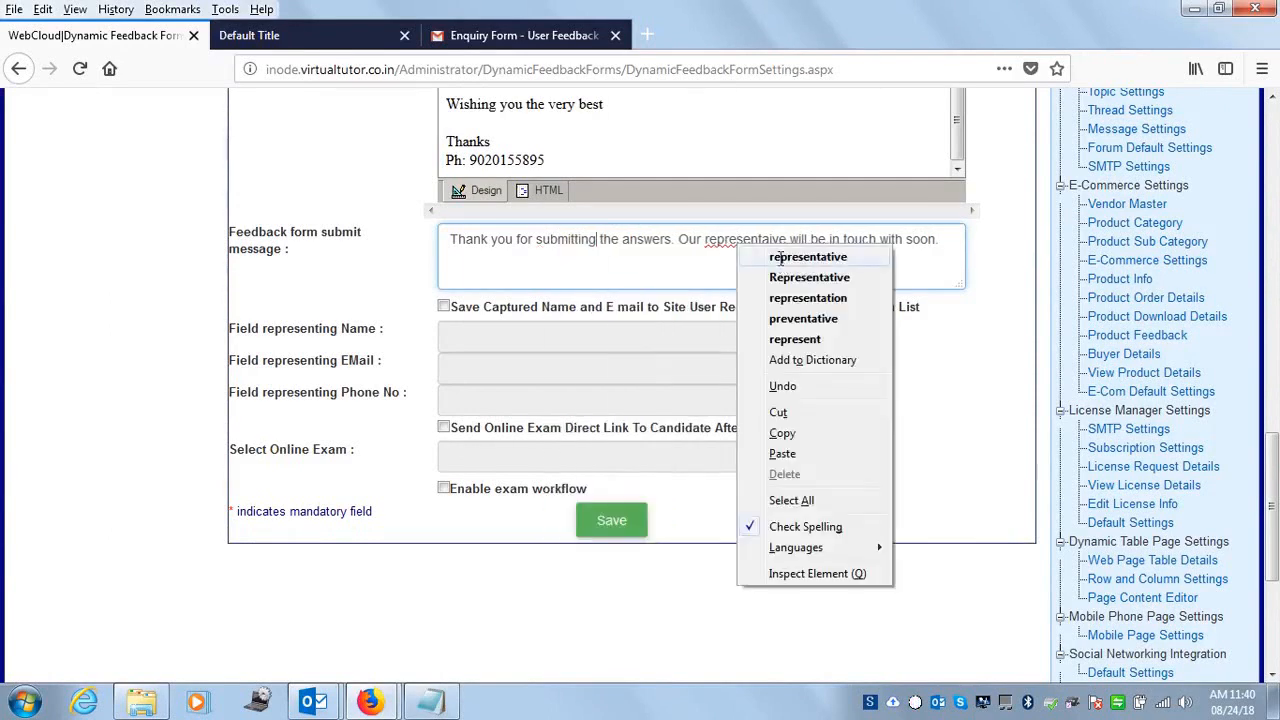
click(775, 260)
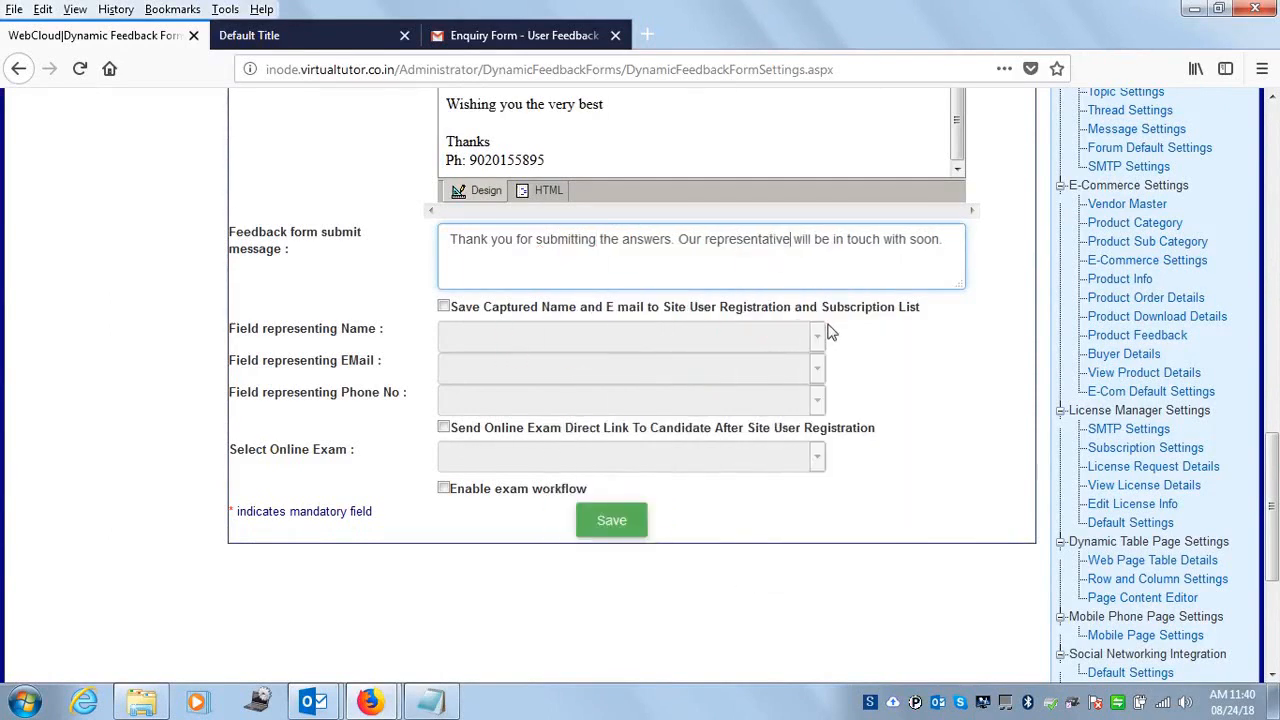
Step: Enable saving captured name and e-mail to site user registration, mapping the fields to Name, EMail and Ph No
click(443, 306)
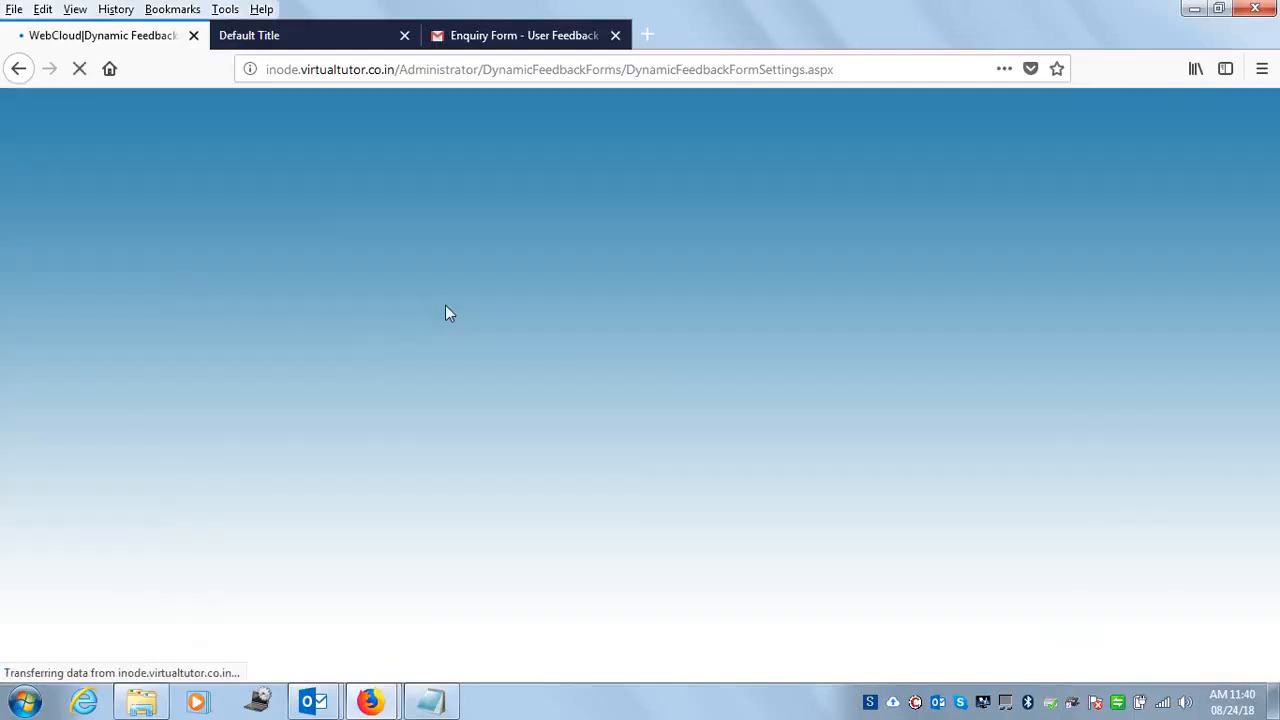
drag(1271, 240, 1257, 560)
click(622, 378)
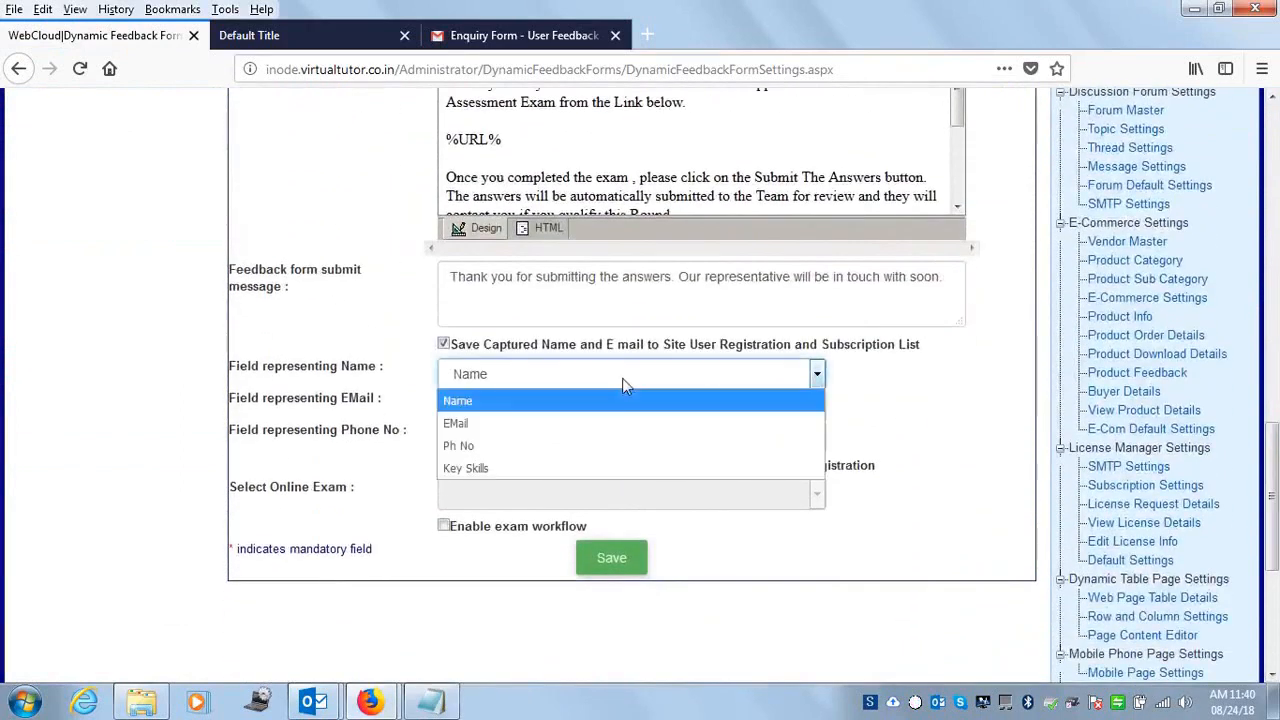
click(535, 401)
click(540, 407)
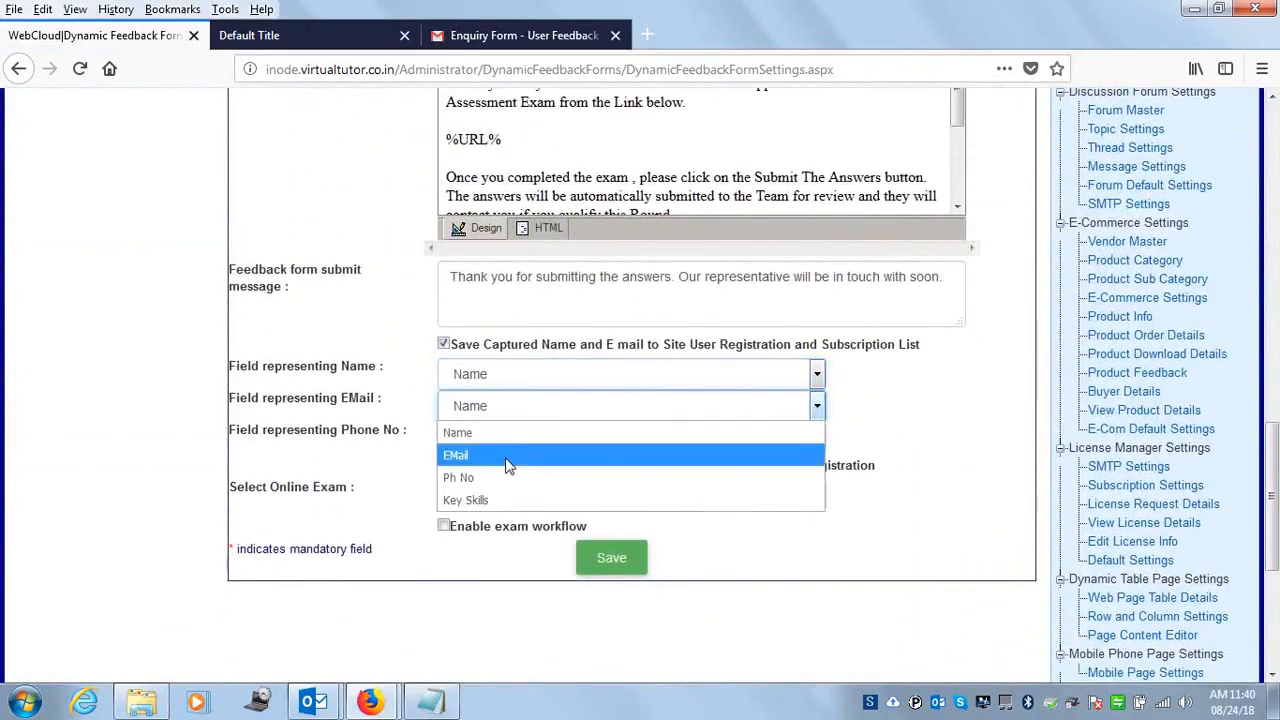
click(510, 453)
click(565, 438)
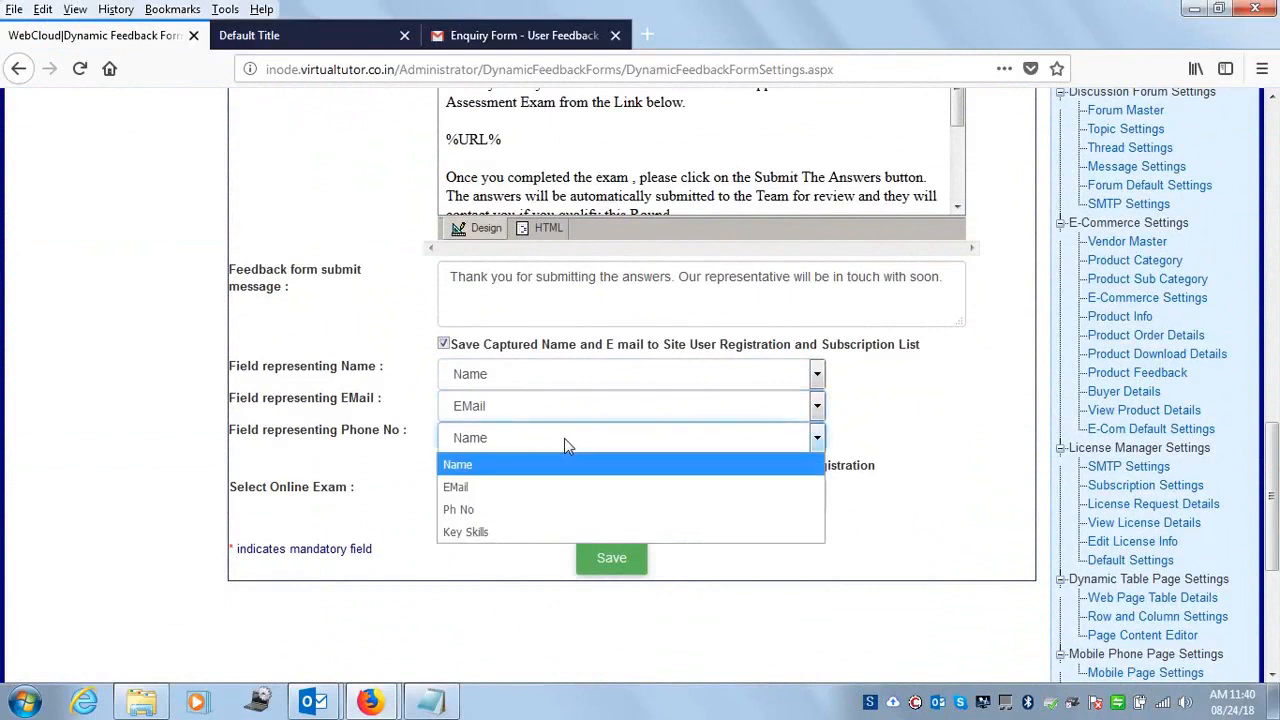
click(505, 509)
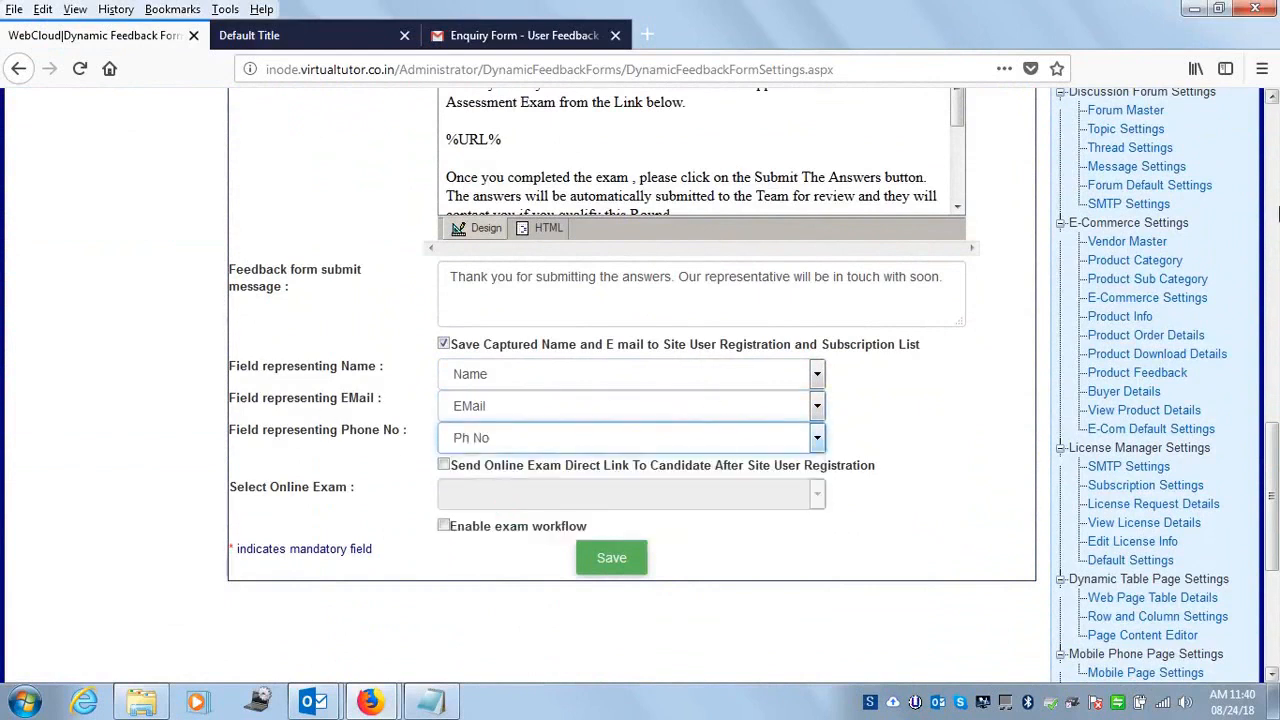
Step: Enable sending the online exam direct link to candidates and select "Online IT Aptitude Test | Mega Recuitment" as the exam
scroll(1274, 470, down, 3)
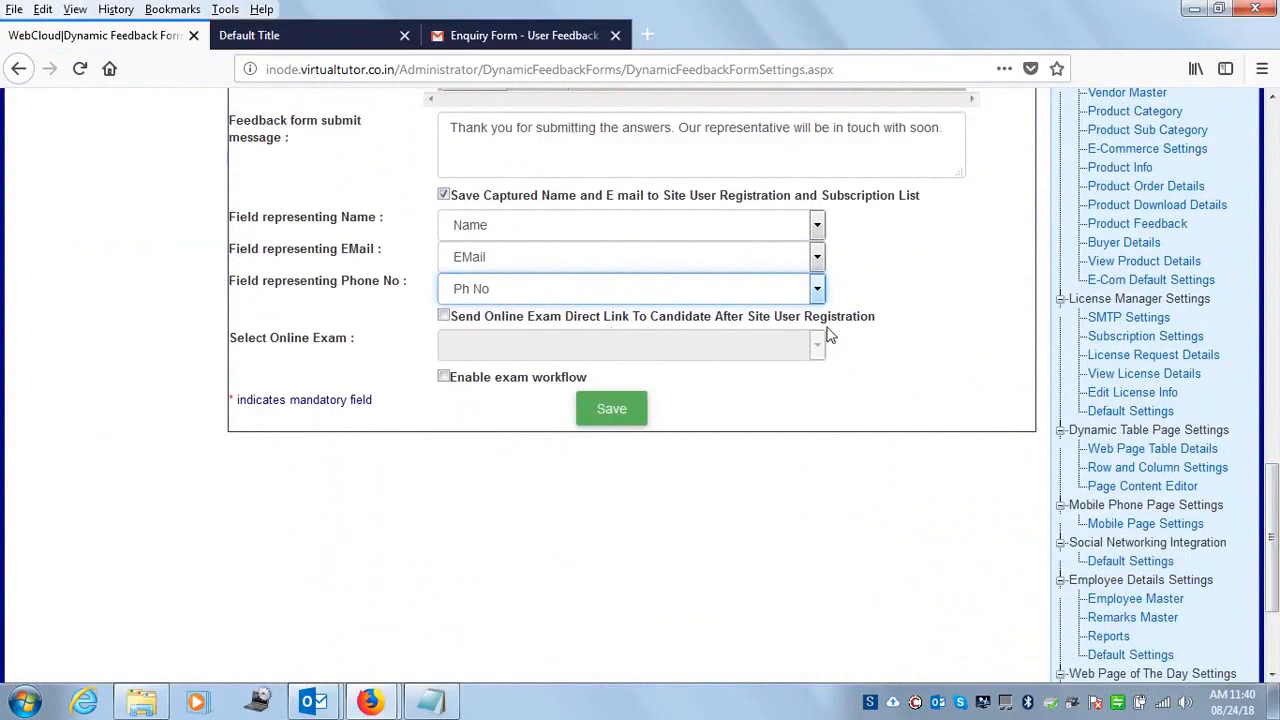
click(443, 316)
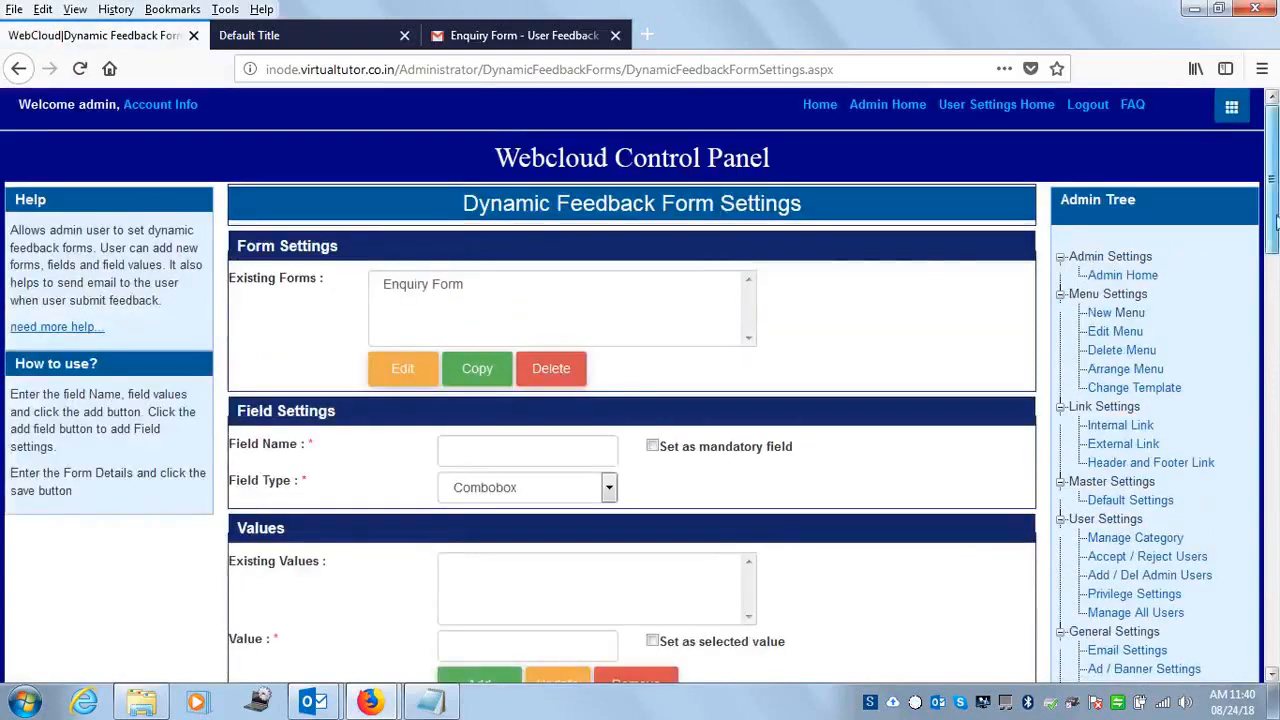
scroll(1250, 580, down, 15)
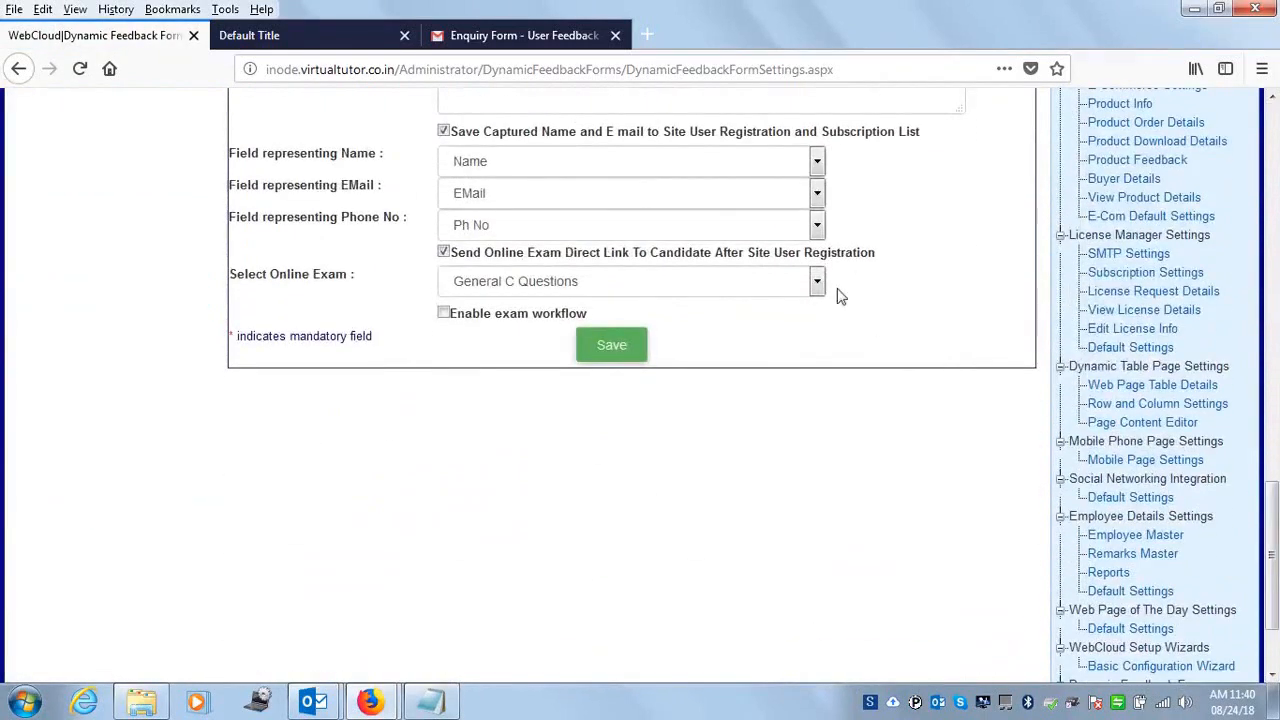
click(809, 287)
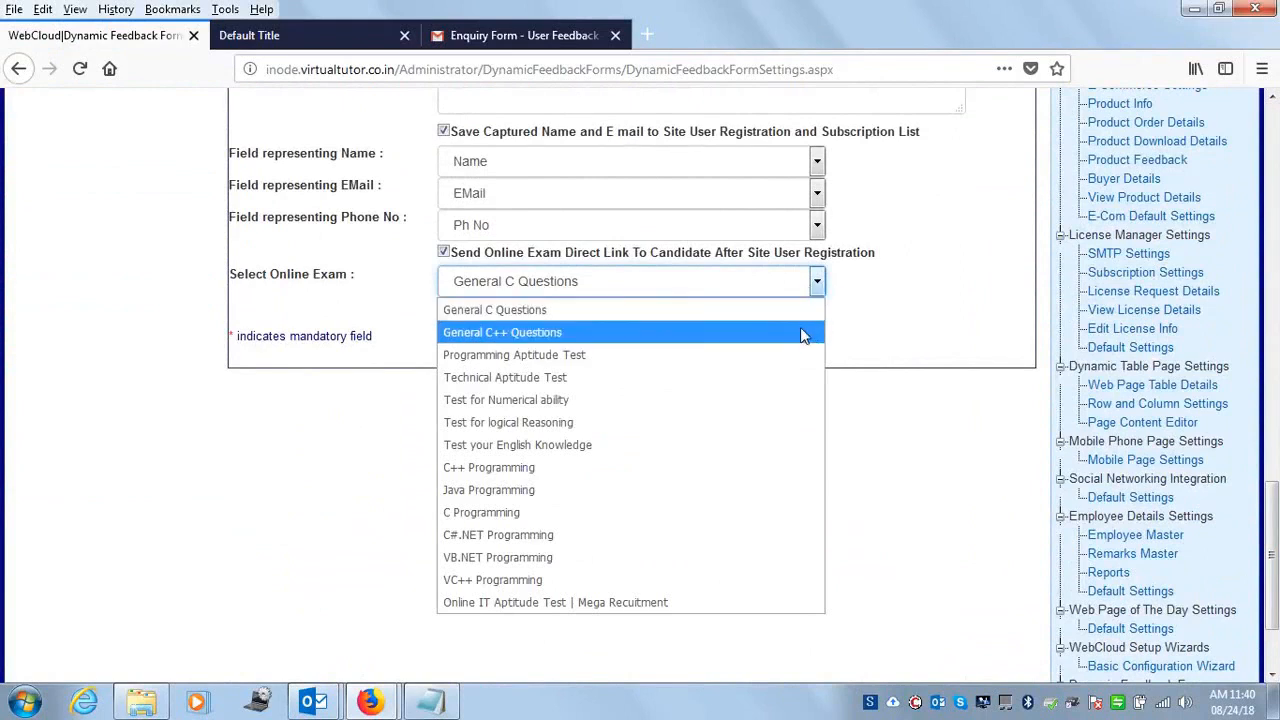
click(660, 605)
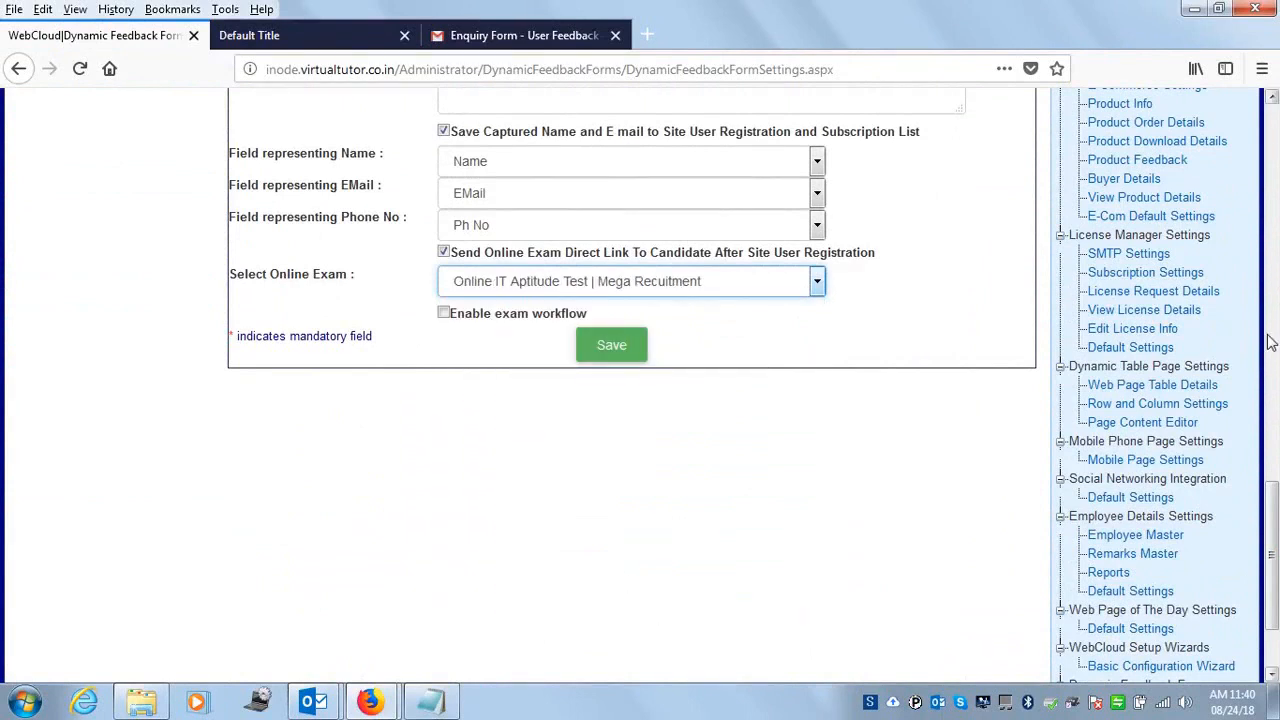
Step: Open the Admin Home page in a new browser tab, keeping the feedback form settings open
drag(1272, 537, 1272, 128)
right_click(820, 105)
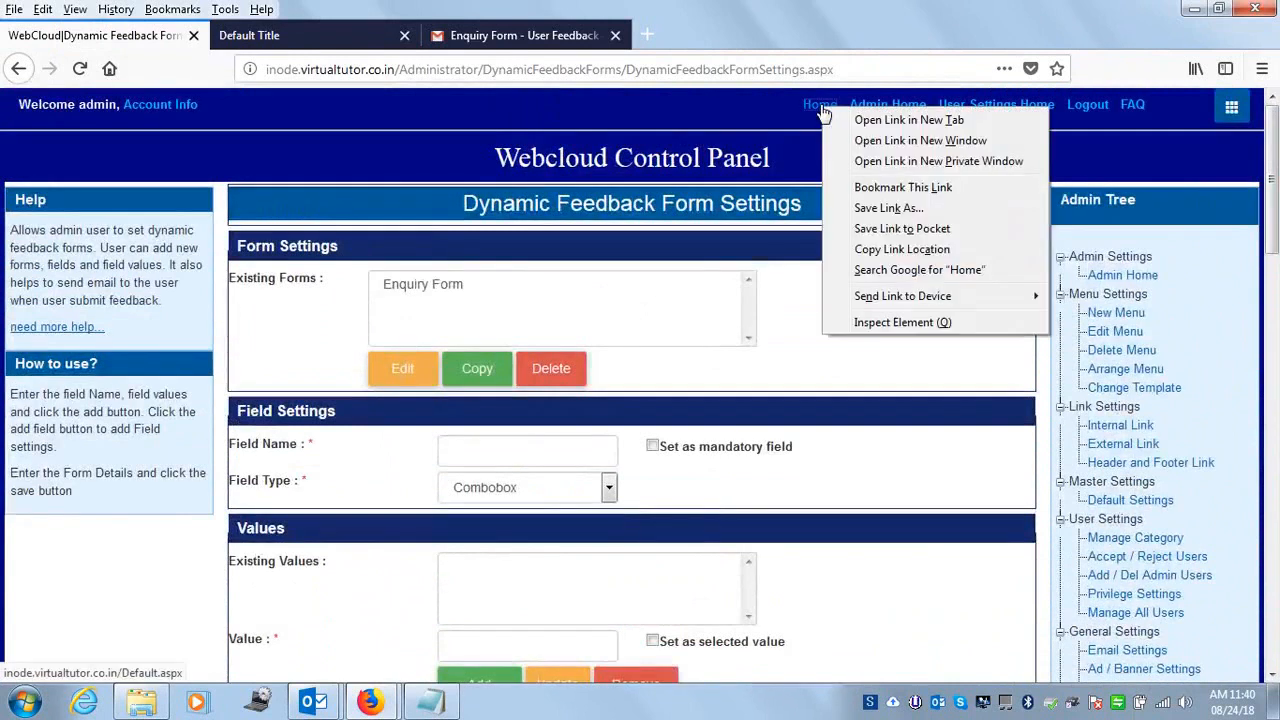
click(893, 14)
right_click(886, 106)
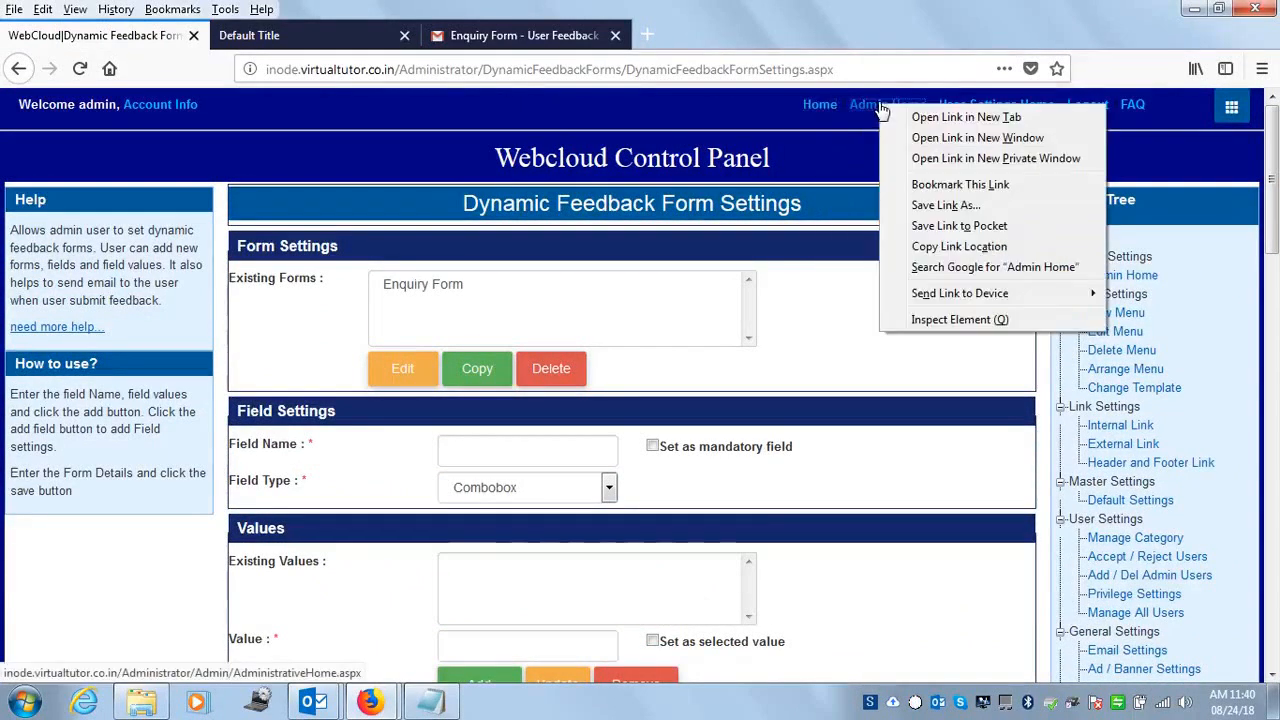
click(909, 119)
click(340, 38)
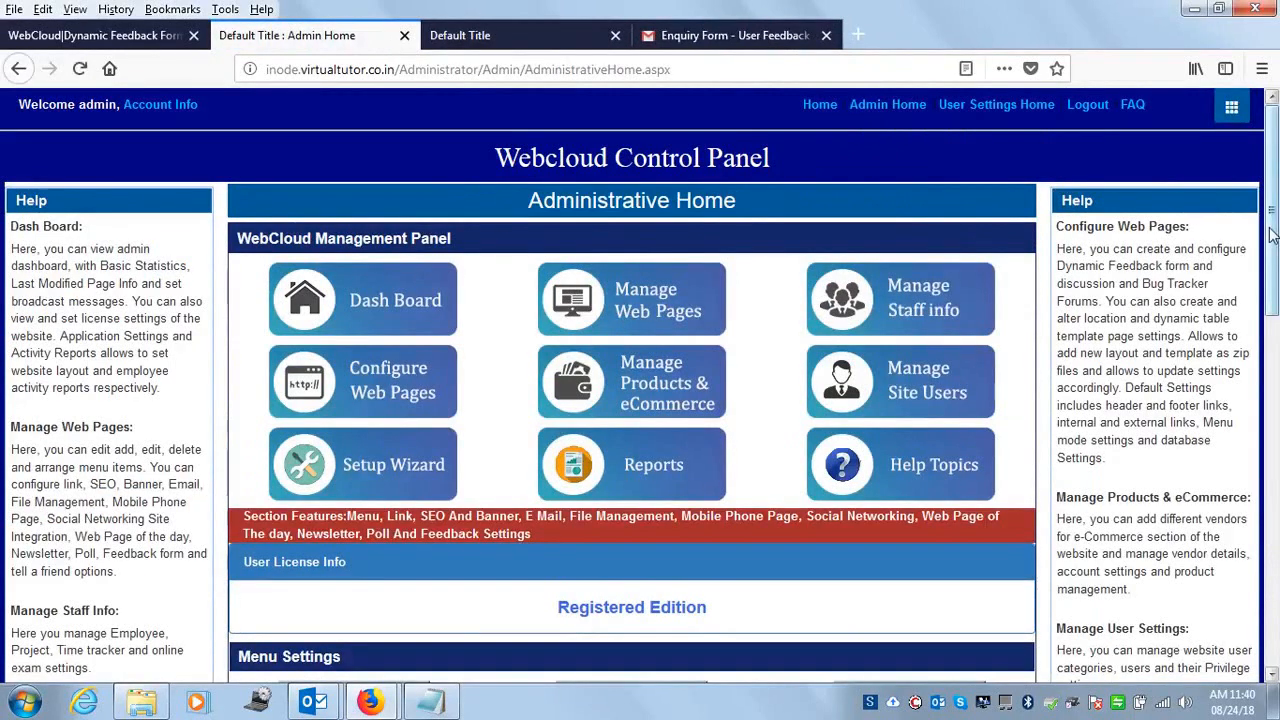
Step: Open the Aptitude Test menu item under Services for editing and view its Category Settings
scroll(652, 398, down, 5)
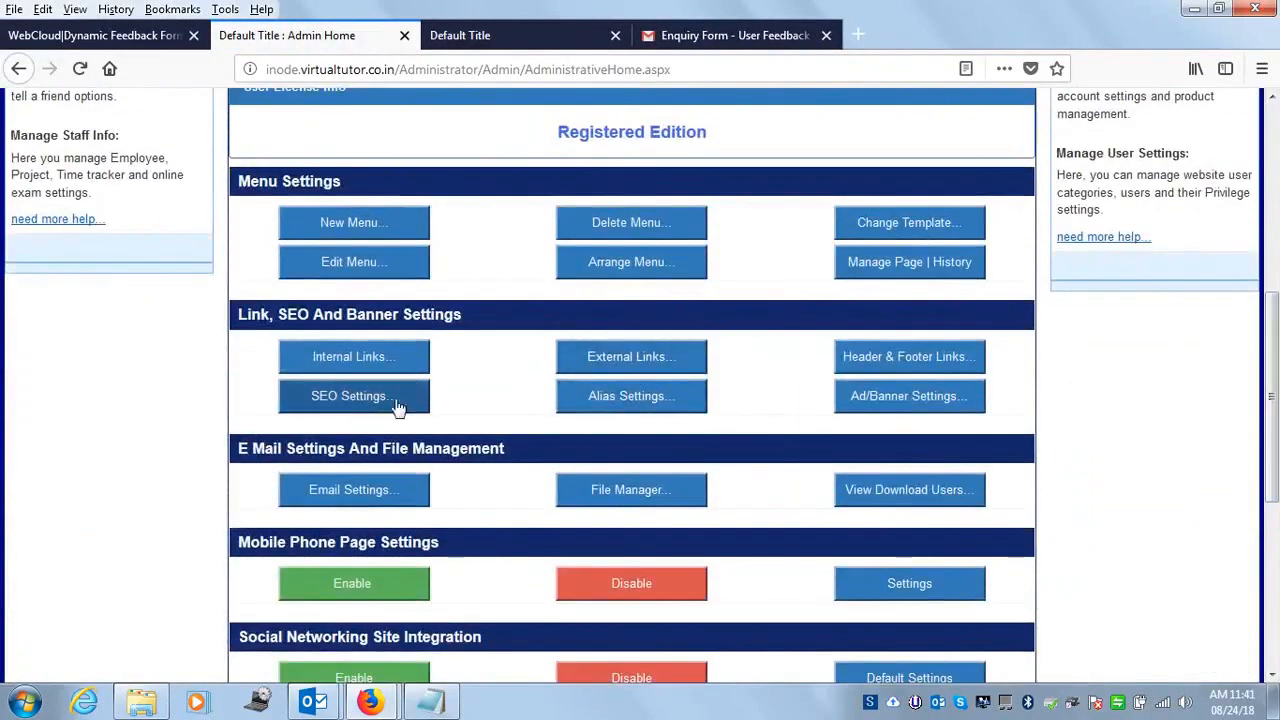
click(345, 275)
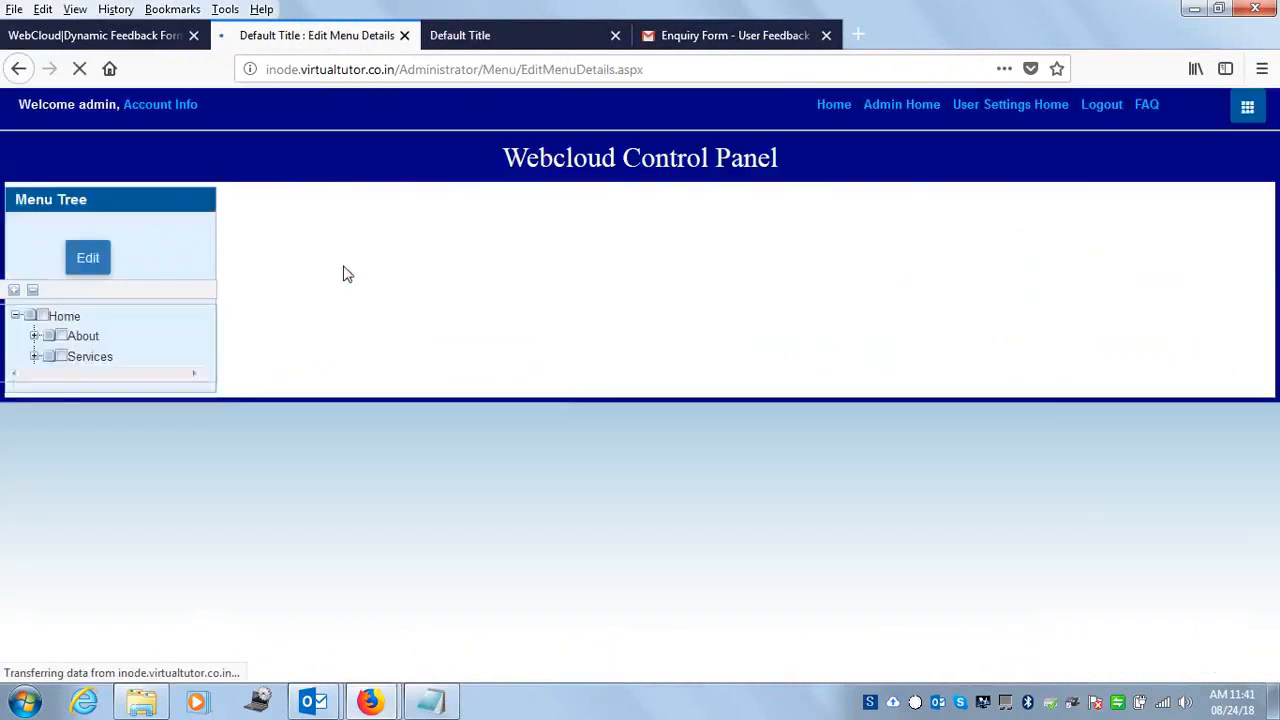
click(34, 356)
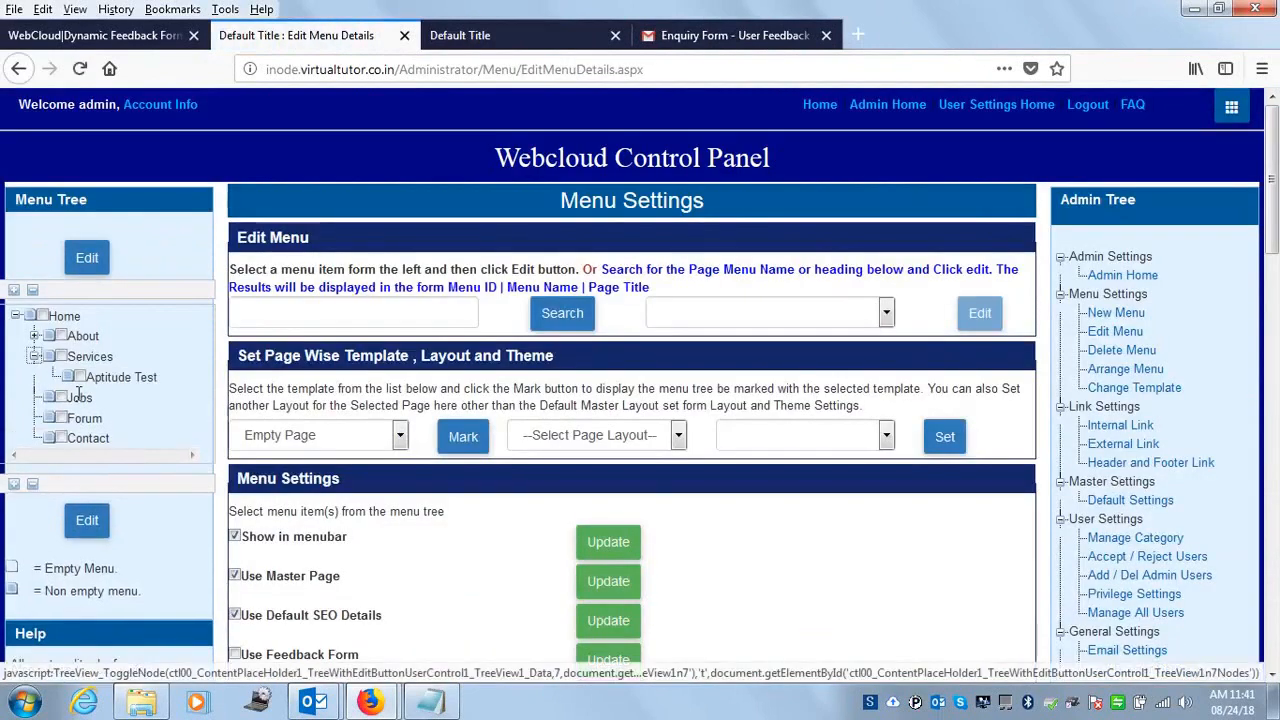
click(87, 258)
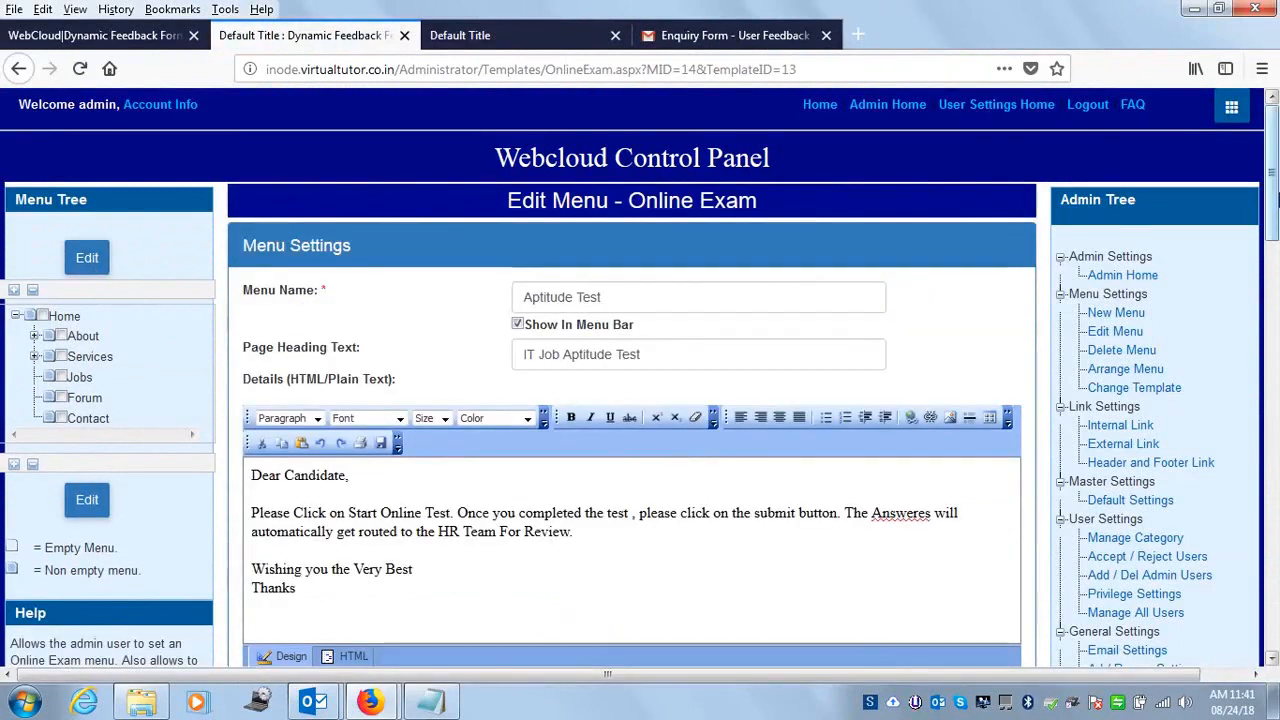
scroll(532, 315, down, 8)
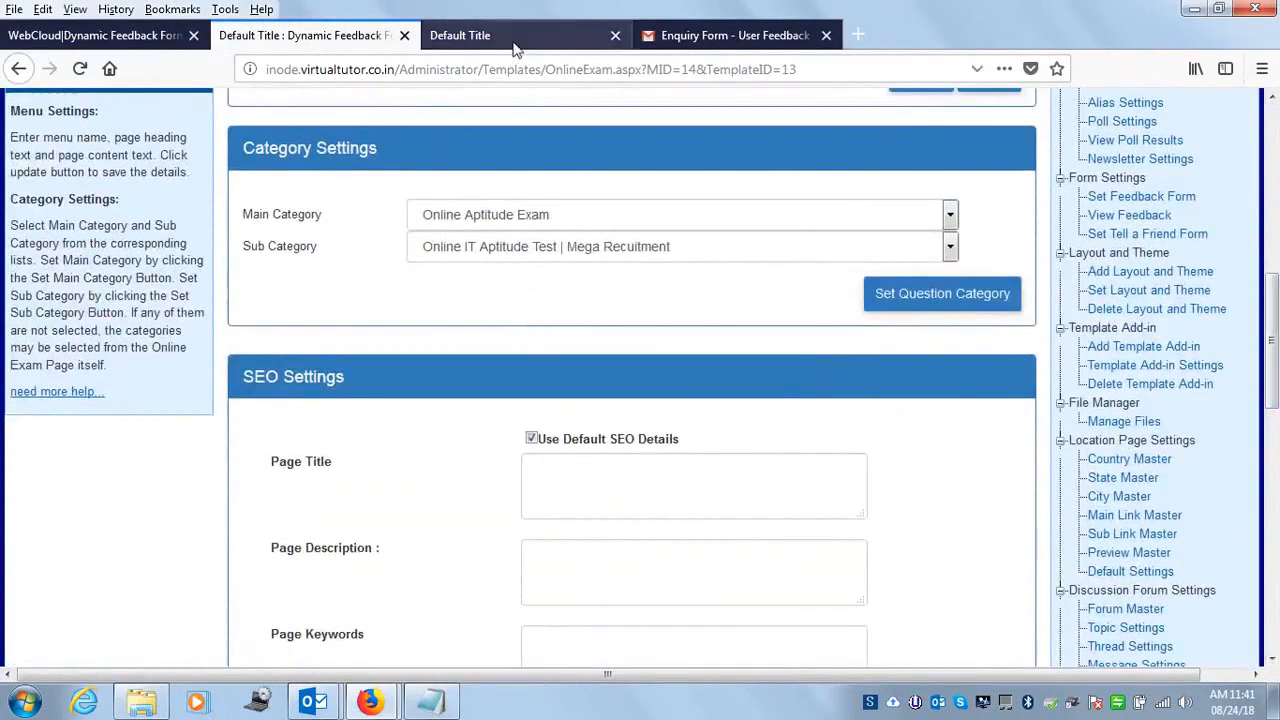
Step: Compare the online exam selected in the feedback form with the sub category of the Aptitude Test page
click(55, 40)
drag(1272, 190, 1275, 563)
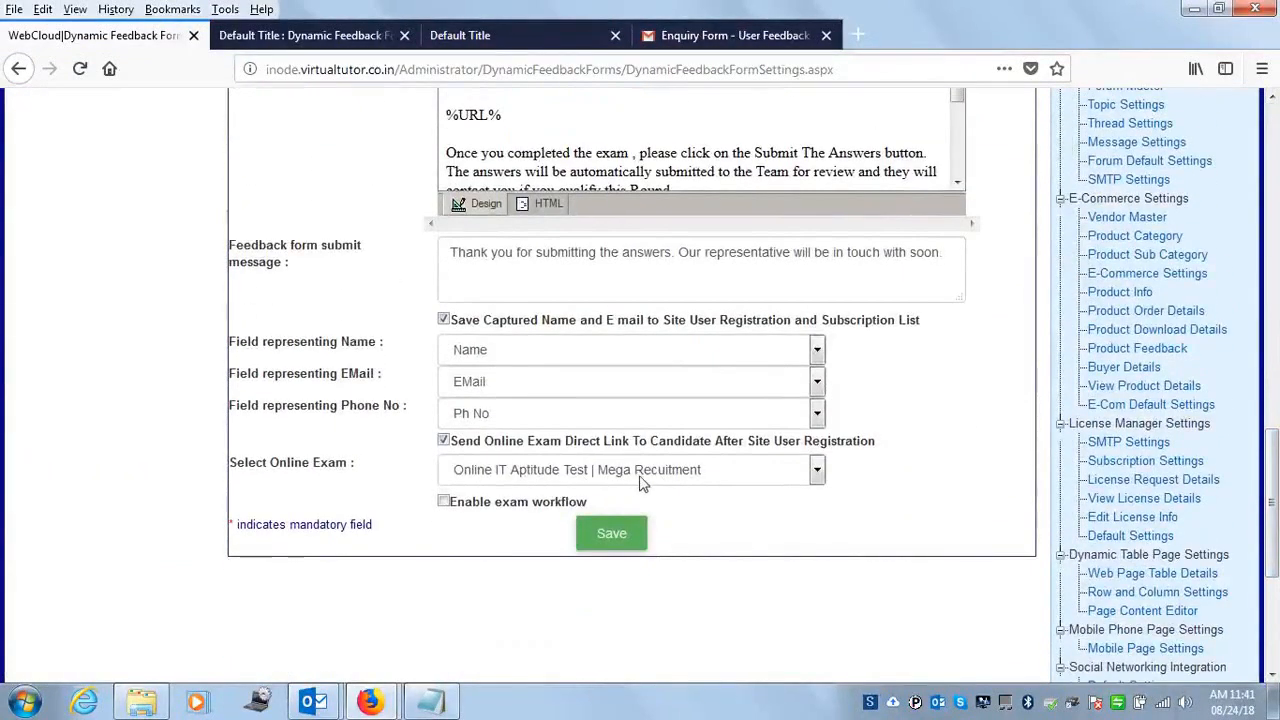
click(310, 36)
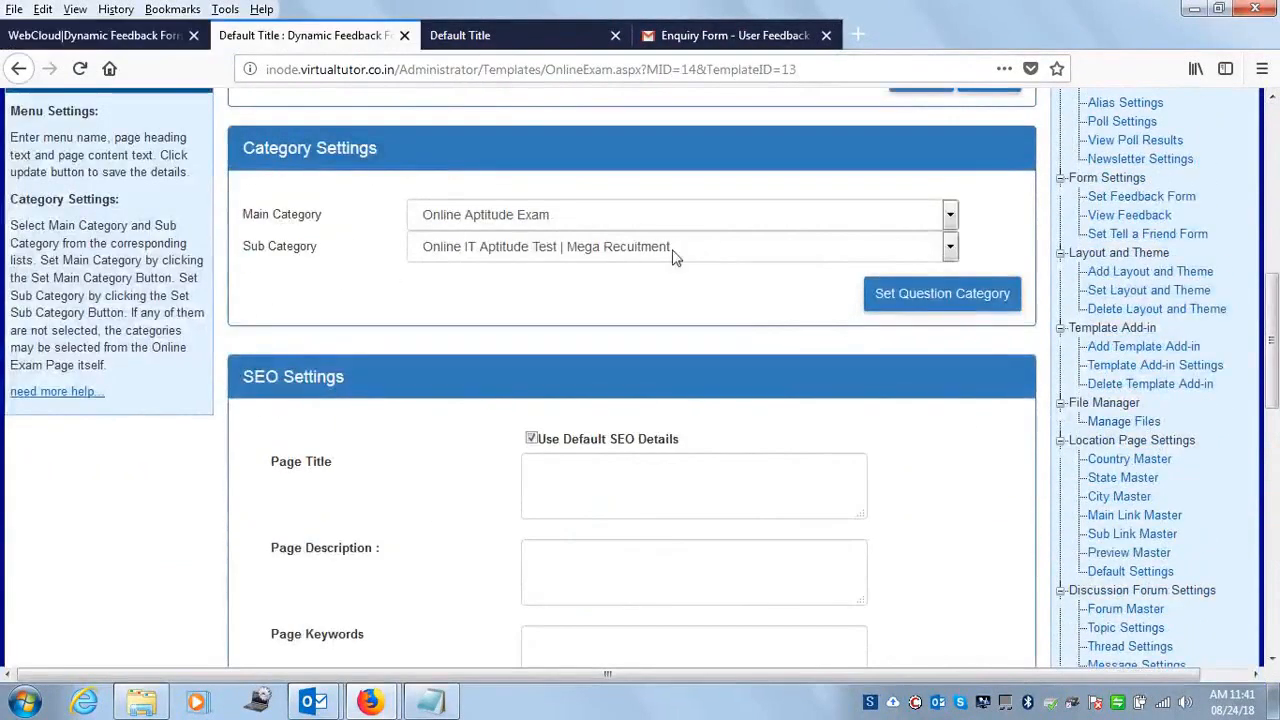
click(100, 36)
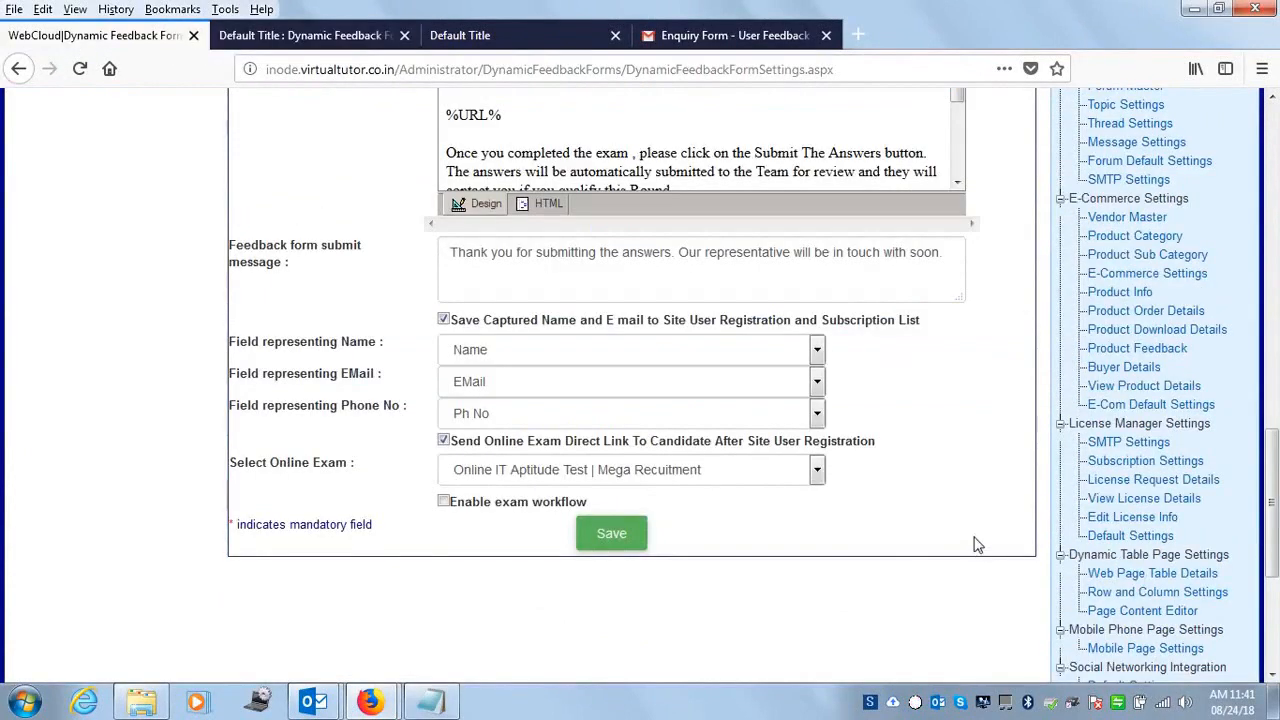
Step: Examine the %URL% placeholder in the Email Content and the exam category settings it links to
drag(1276, 527, 1277, 477)
drag(512, 295, 368, 300)
click(527, 300)
drag(527, 300, 406, 295)
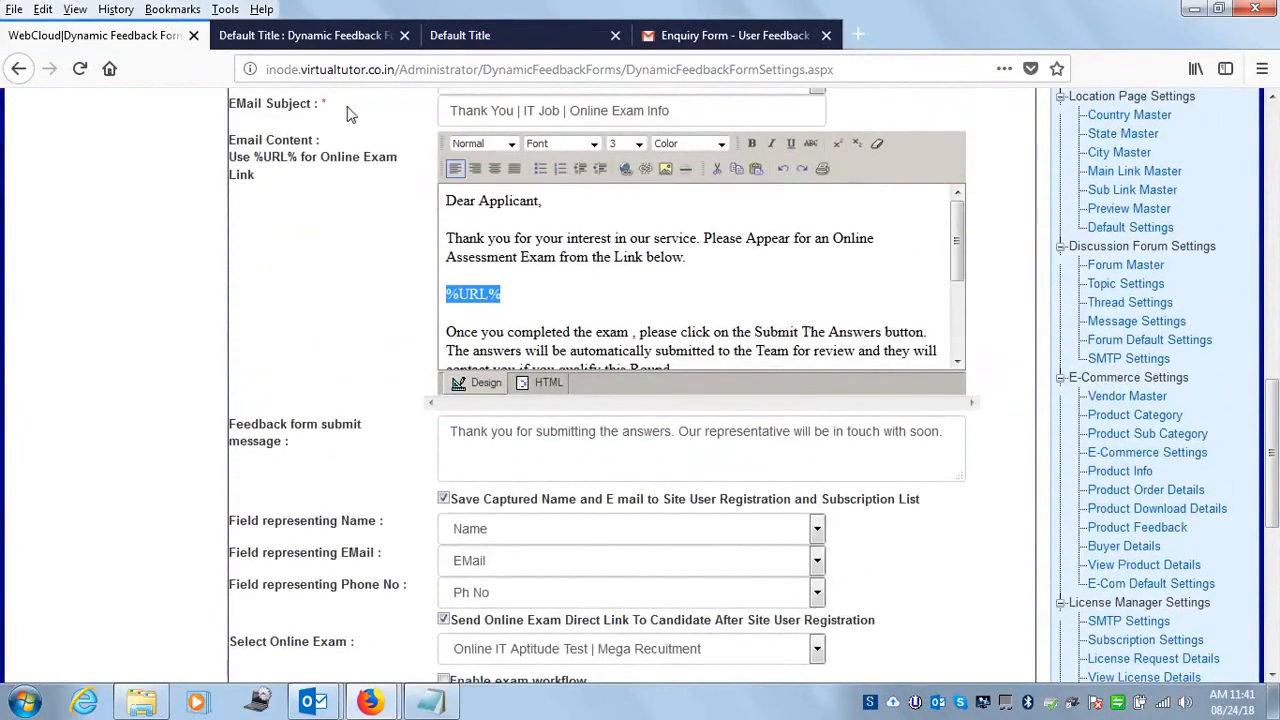
click(308, 35)
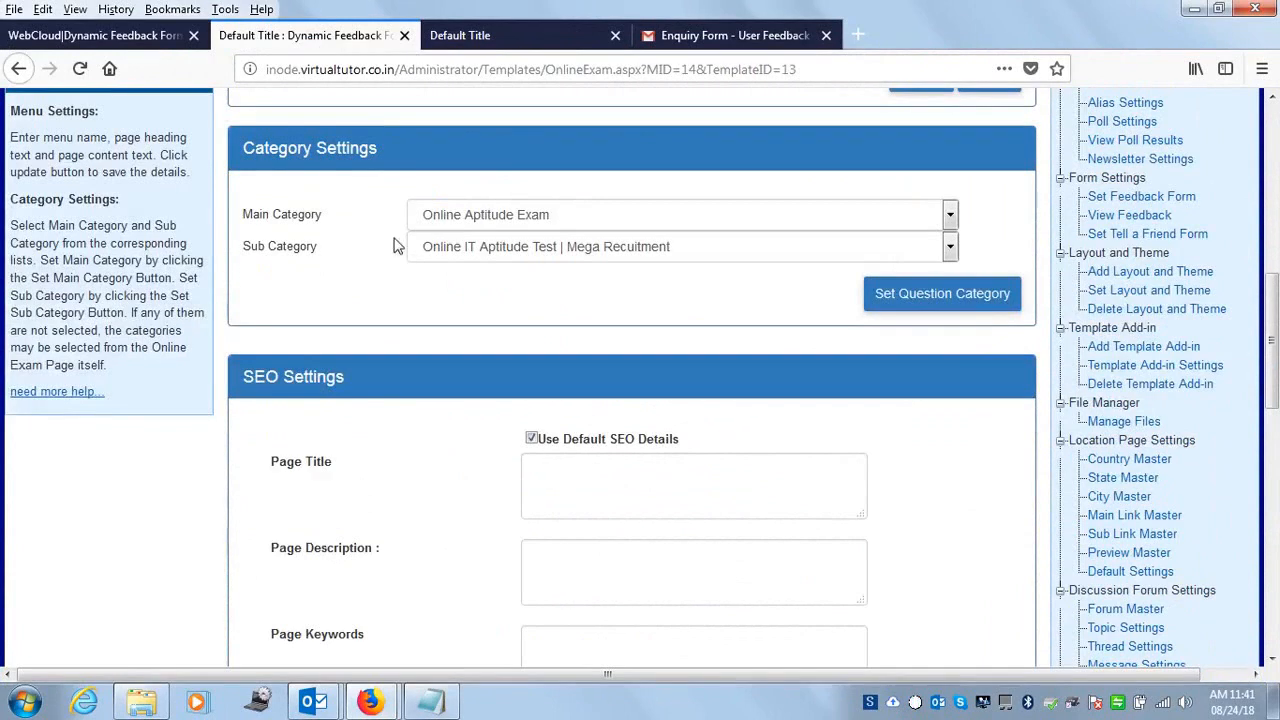
click(75, 38)
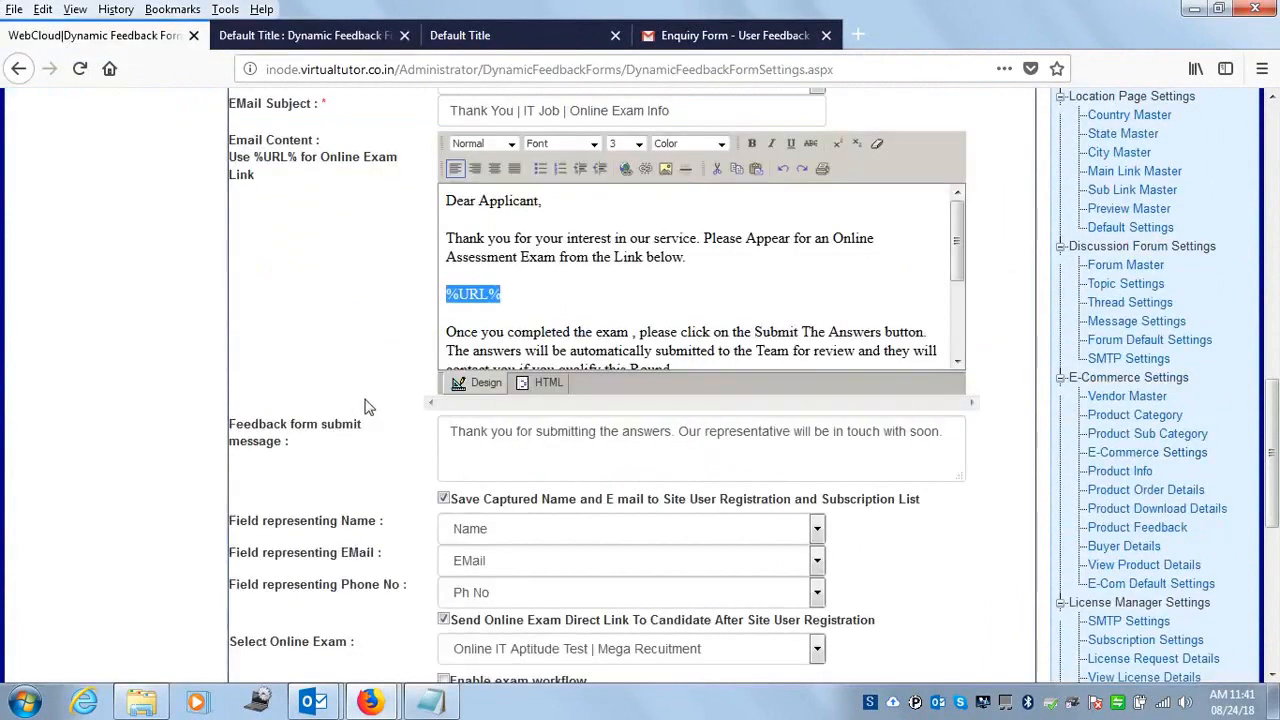
click(645, 291)
Step: Review the registration and online exam settings, and save the new feedback form
drag(1274, 455, 1274, 515)
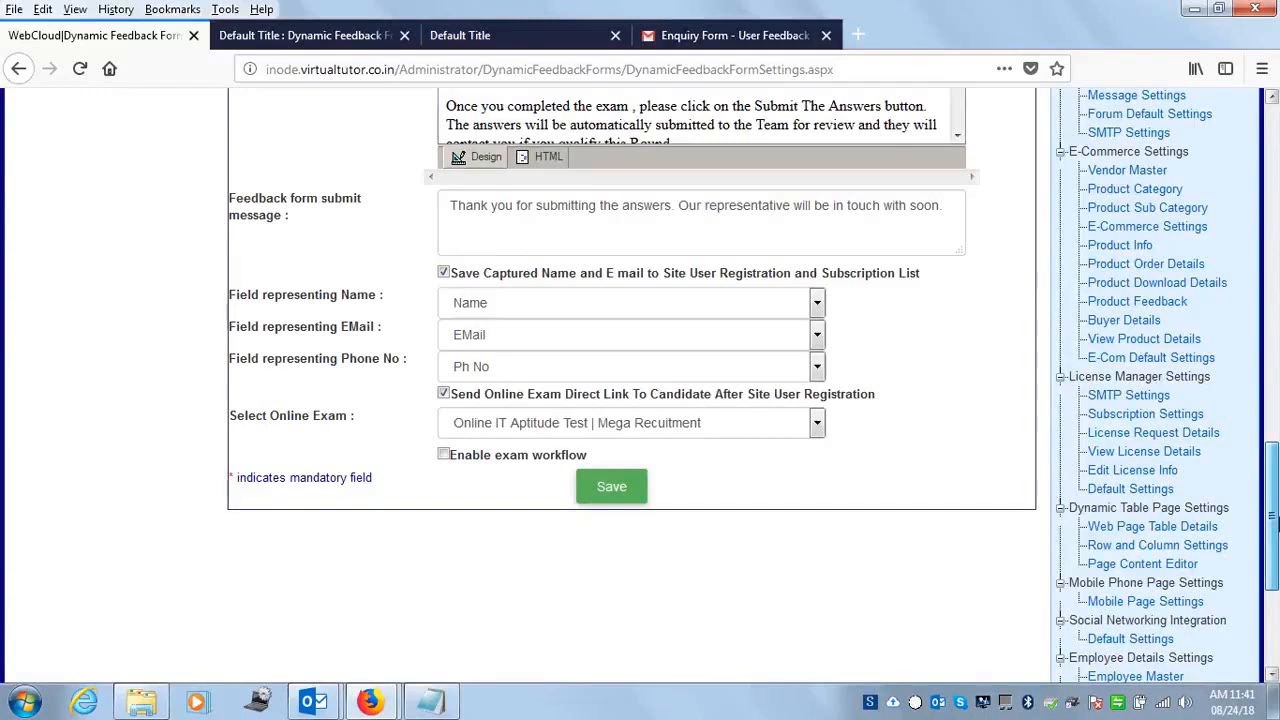
drag(1276, 518, 1274, 590)
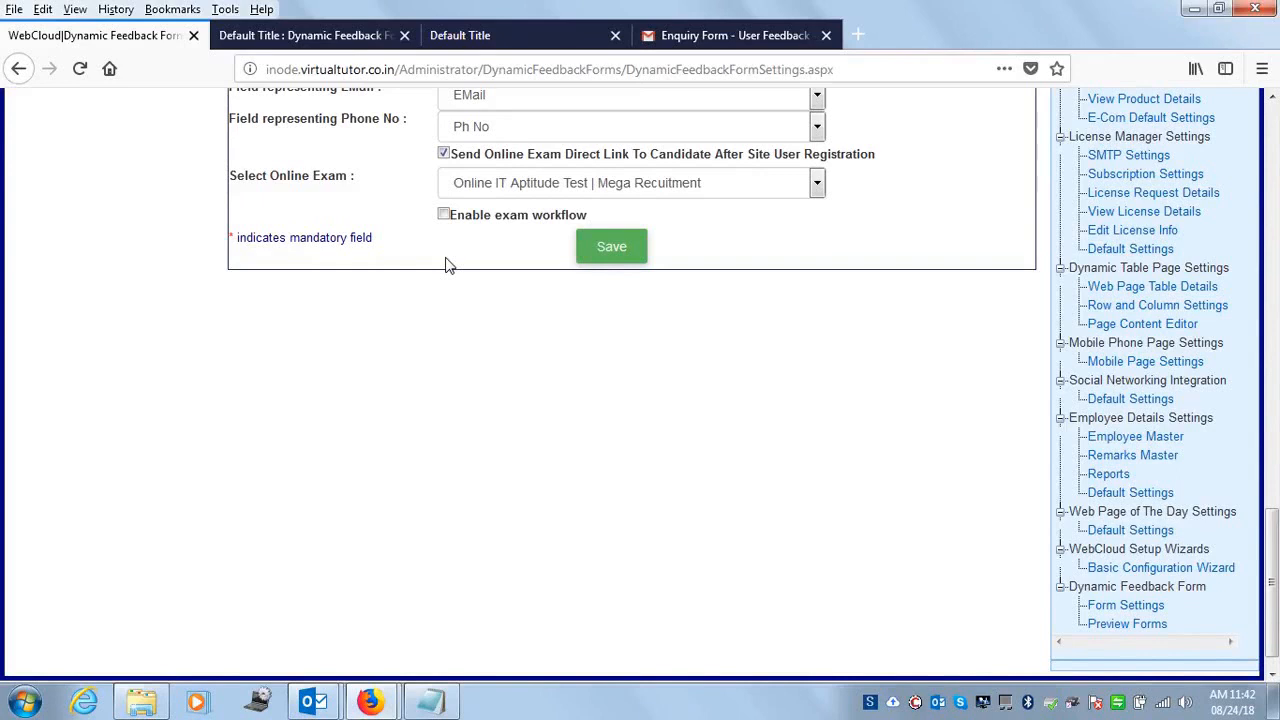
scroll(447, 265, up, 5)
scroll(447, 265, down, 3)
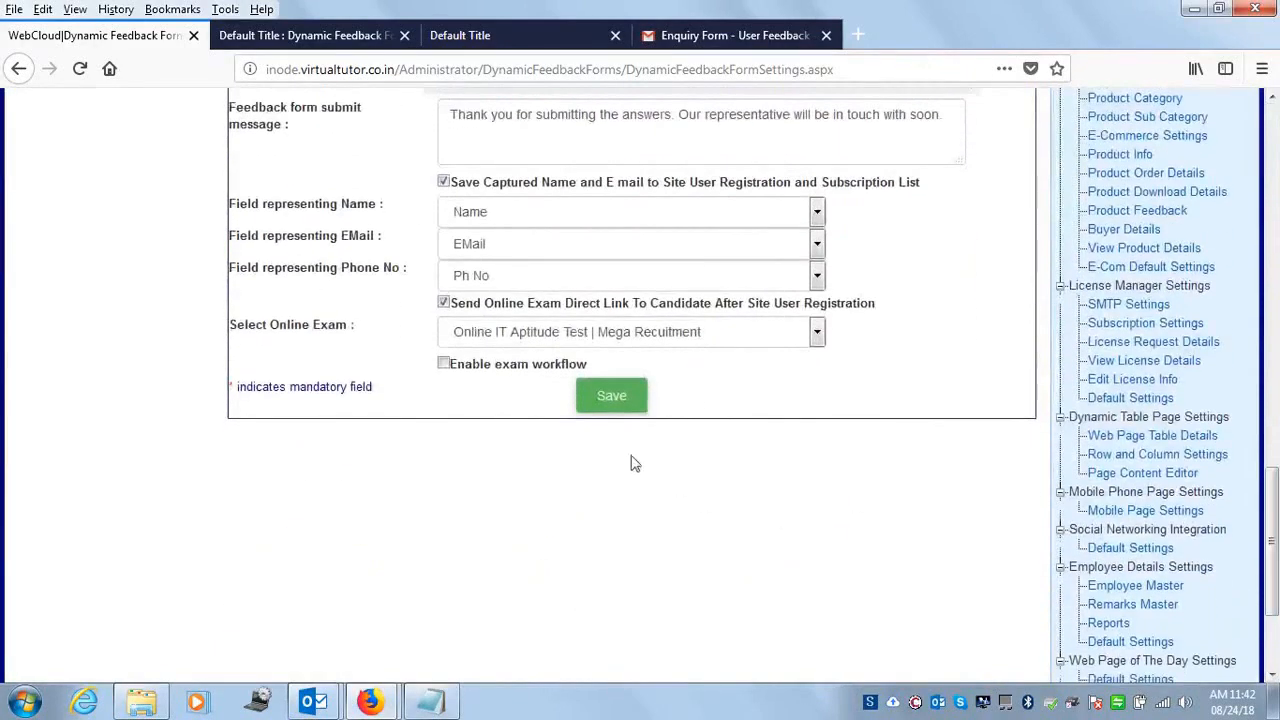
click(640, 409)
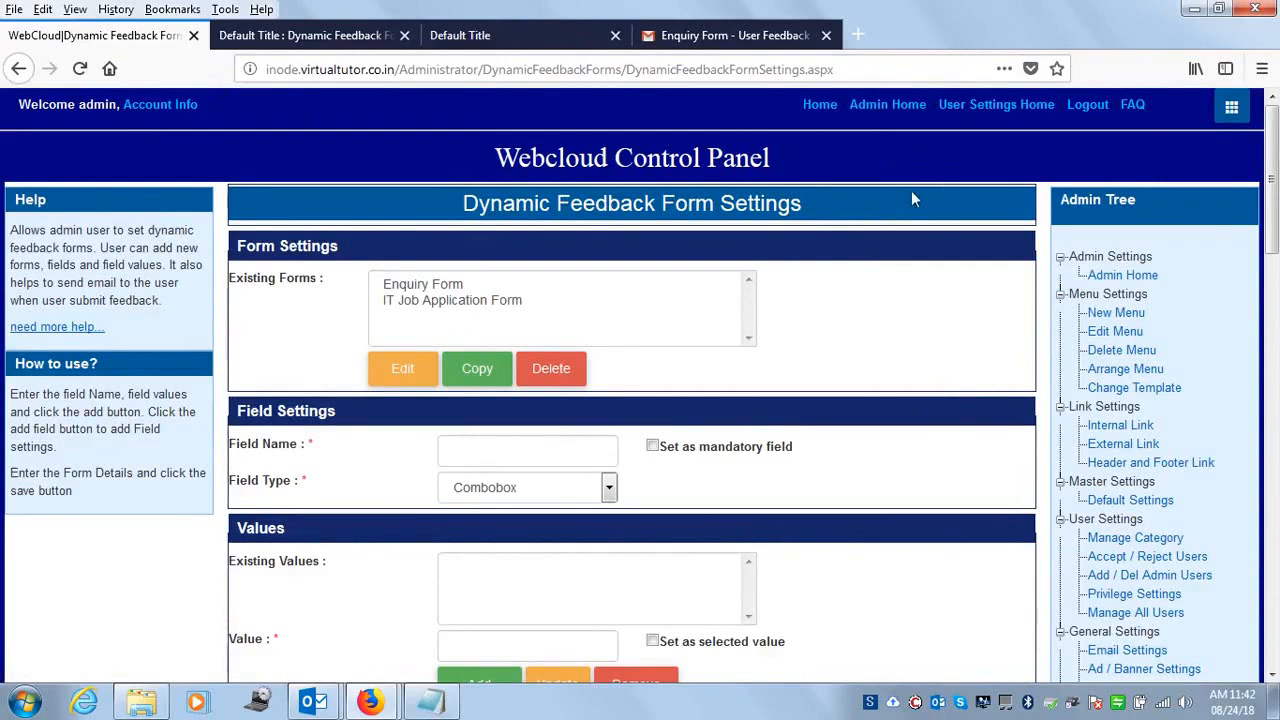
Step: Open the new menu settings from Admin Home and select Jobs as the parent menu
click(884, 112)
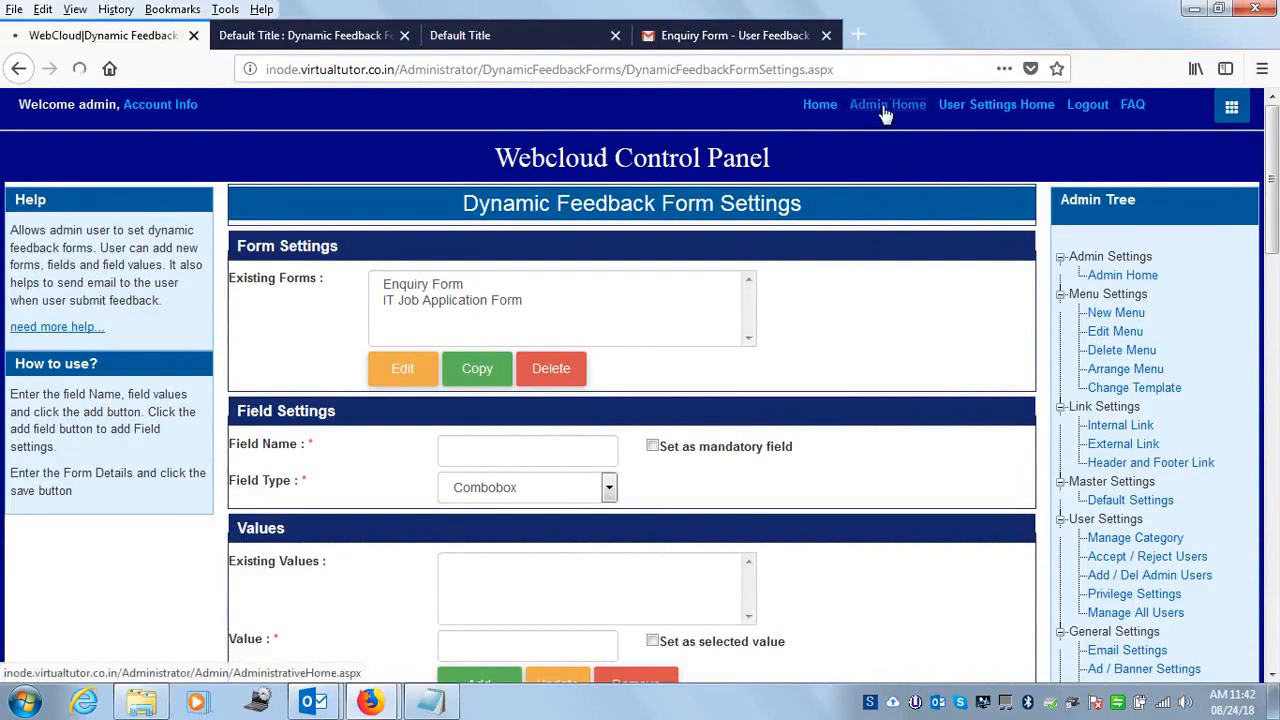
click(645, 318)
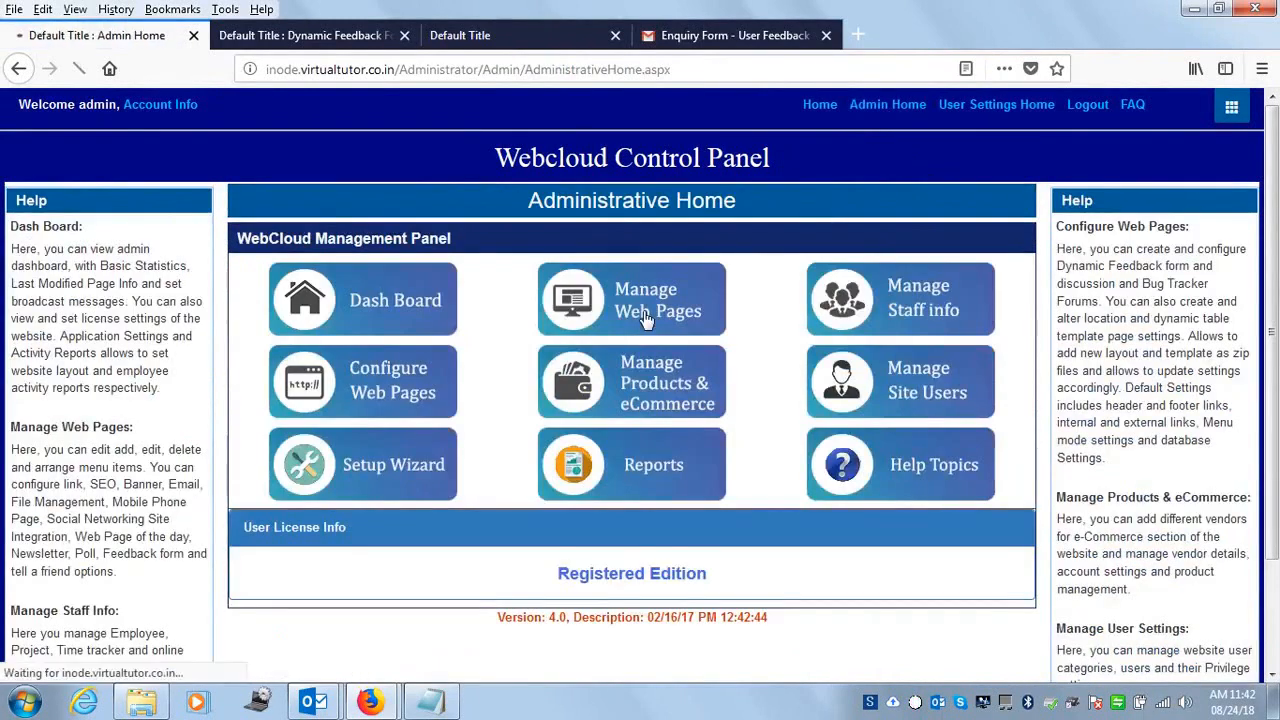
scroll(1275, 270, down, 5)
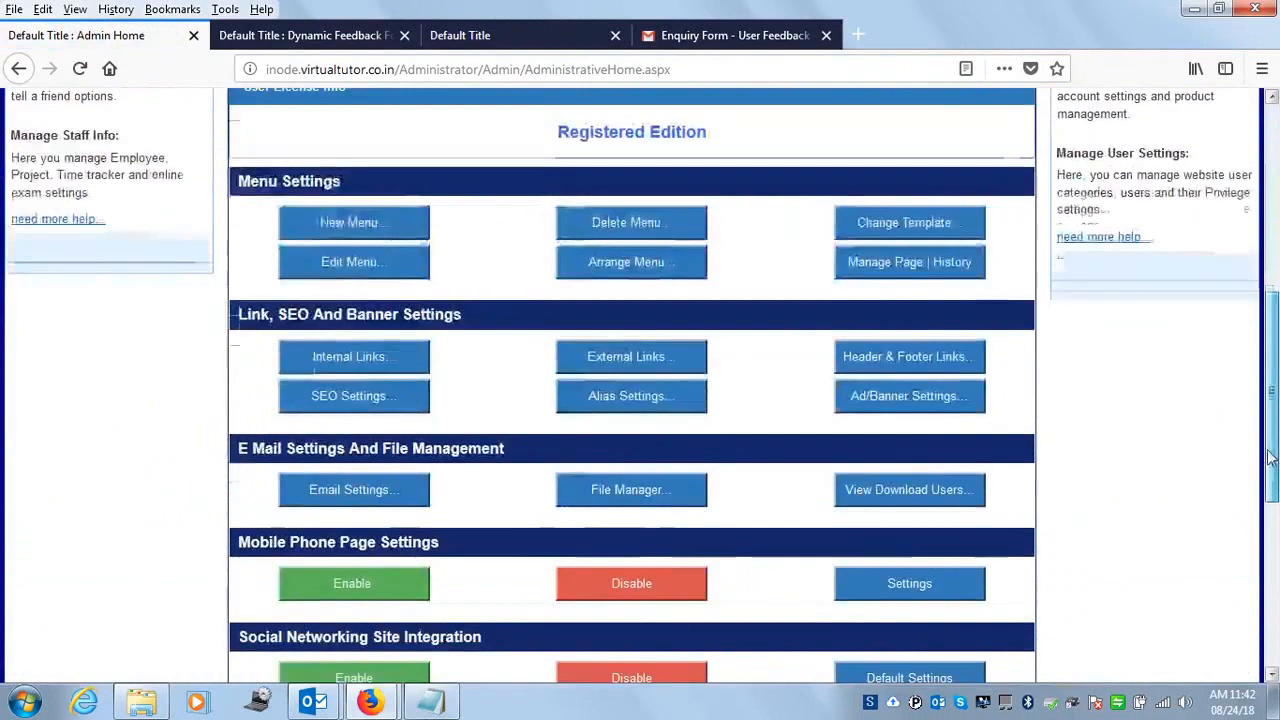
click(378, 230)
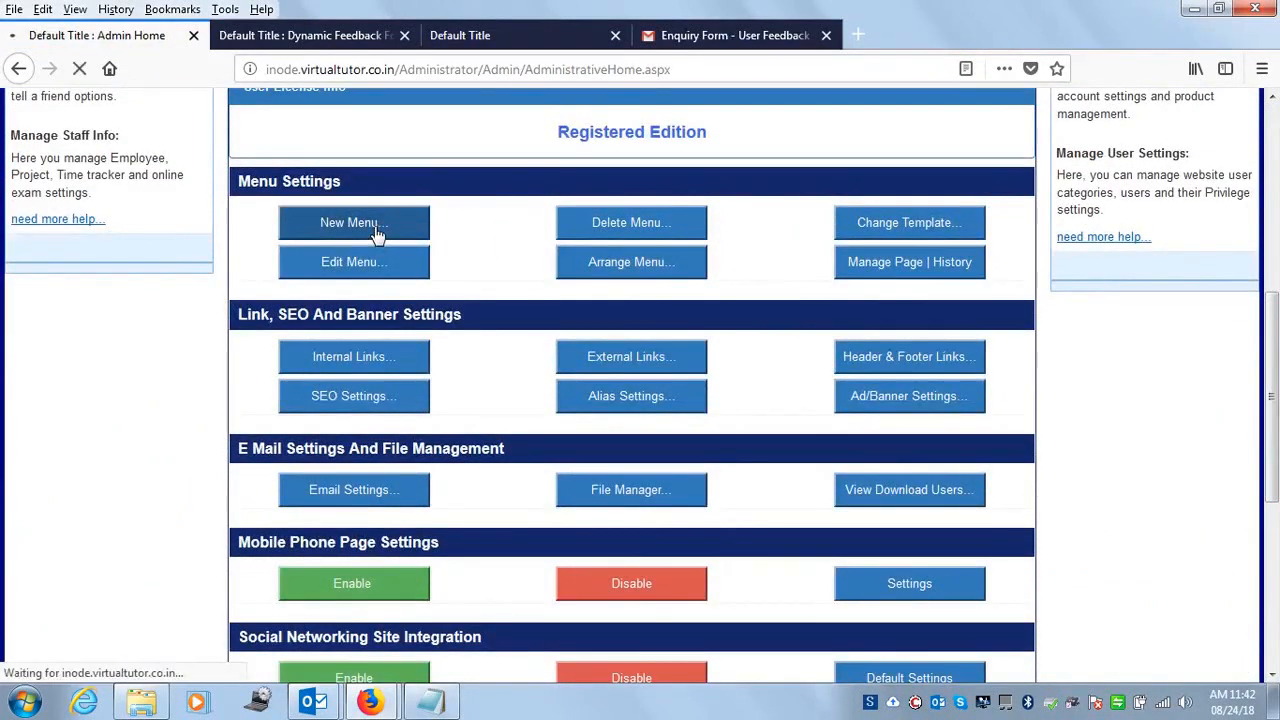
click(75, 315)
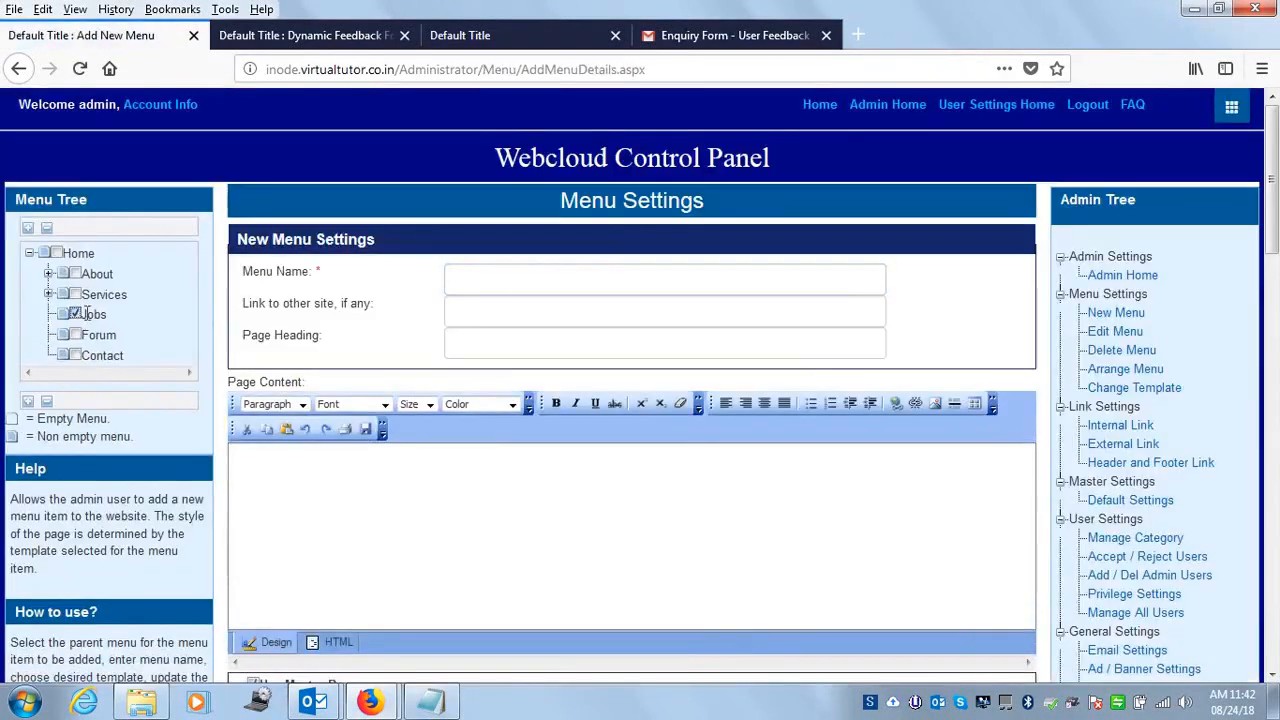
Step: Enter "IT Job Recuitment" as the menu name and copy it into the page heading
click(489, 282)
text(IT)
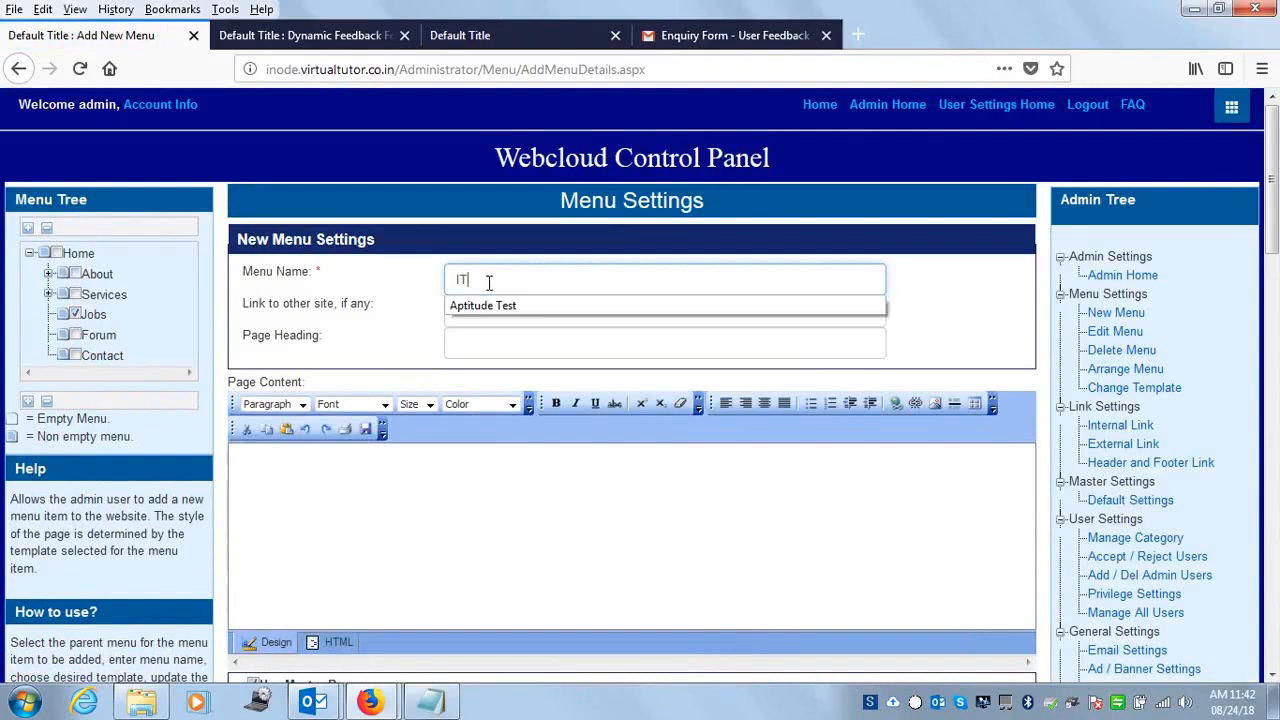
text( Job Recruitment)
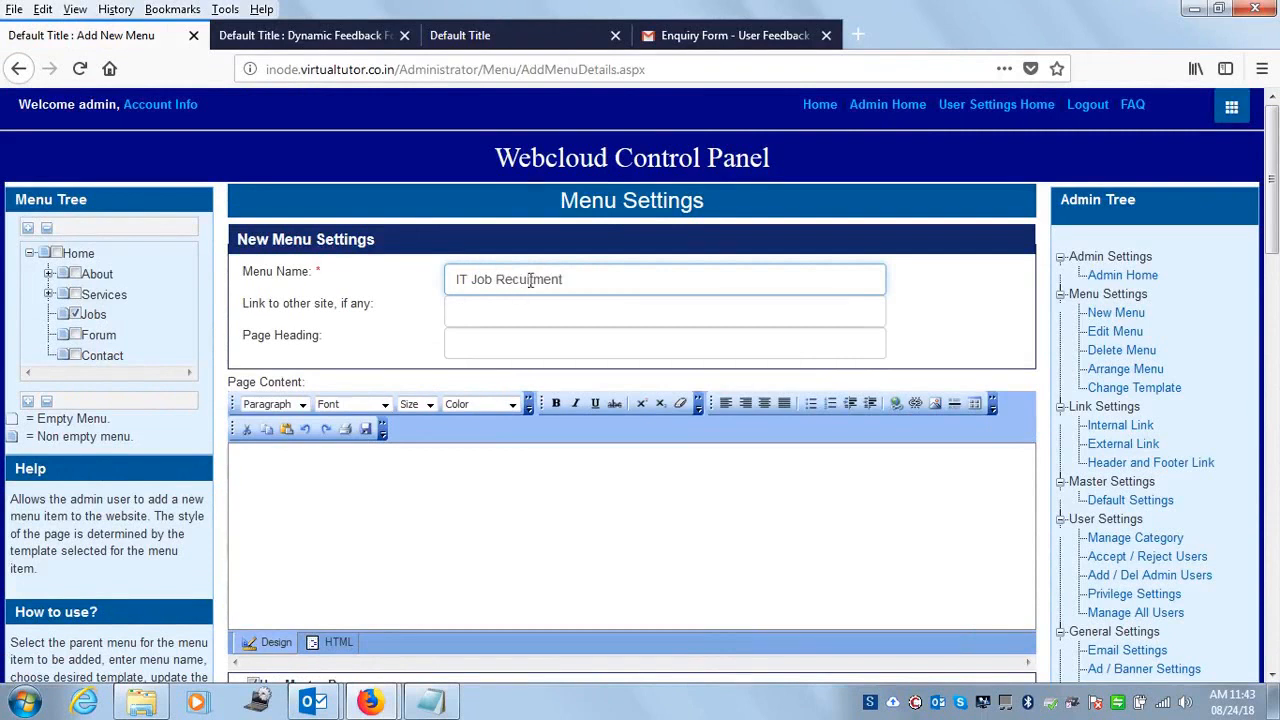
drag(578, 277, 455, 280)
key(ctrl+c)
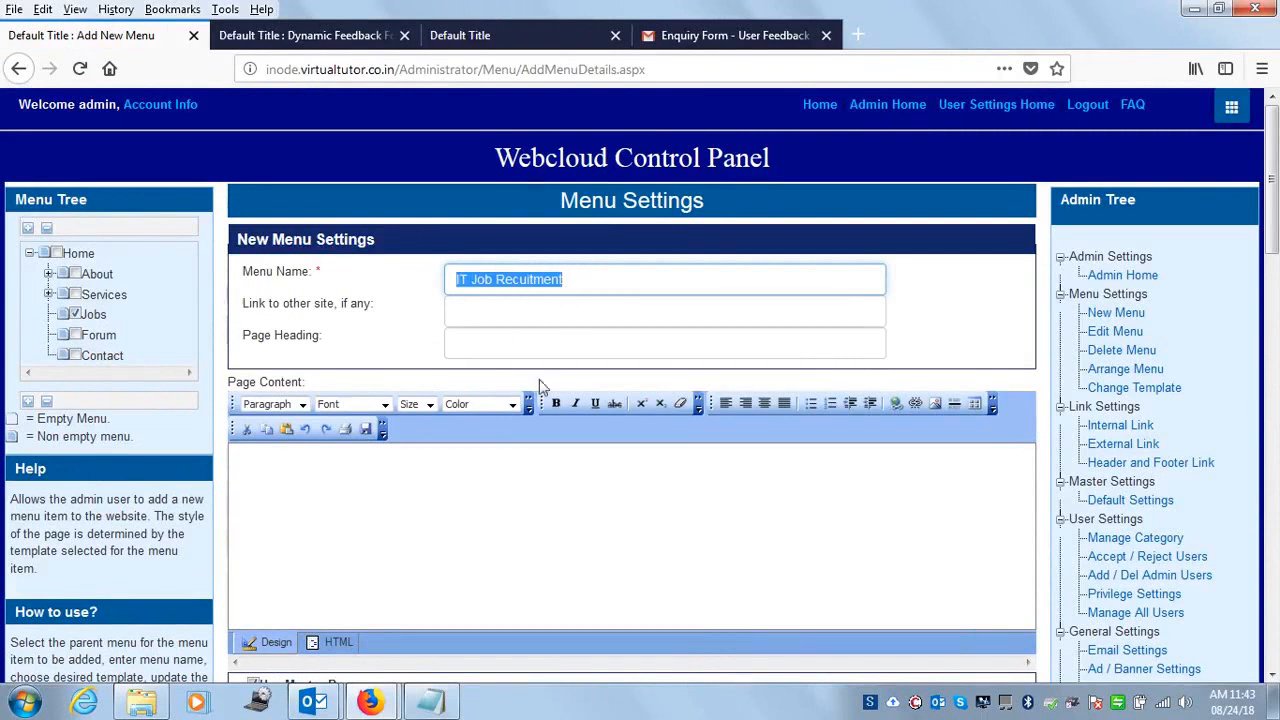
click(504, 336)
key(ctrl+v)
Step: Shorten the menu name to "IT Job" and change the page heading to "IT Job MNC Recuitment"
triple_click(497, 281)
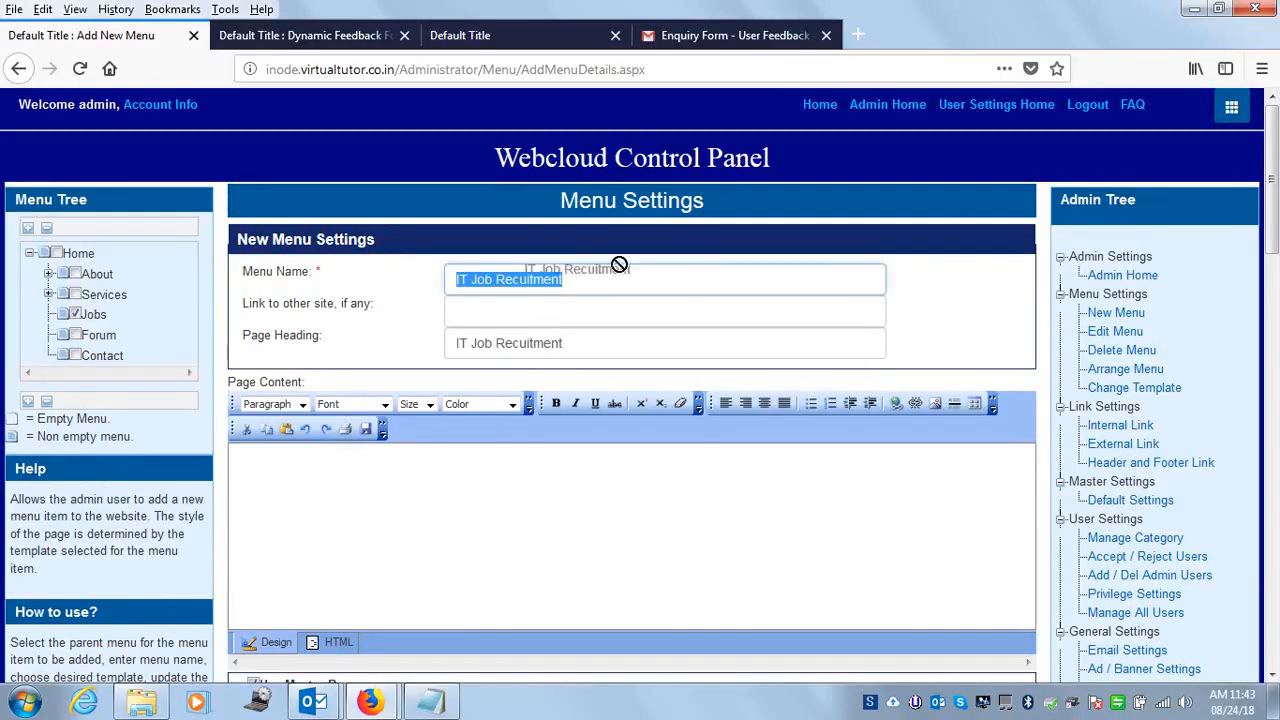
click(515, 281)
drag(497, 281, 613, 268)
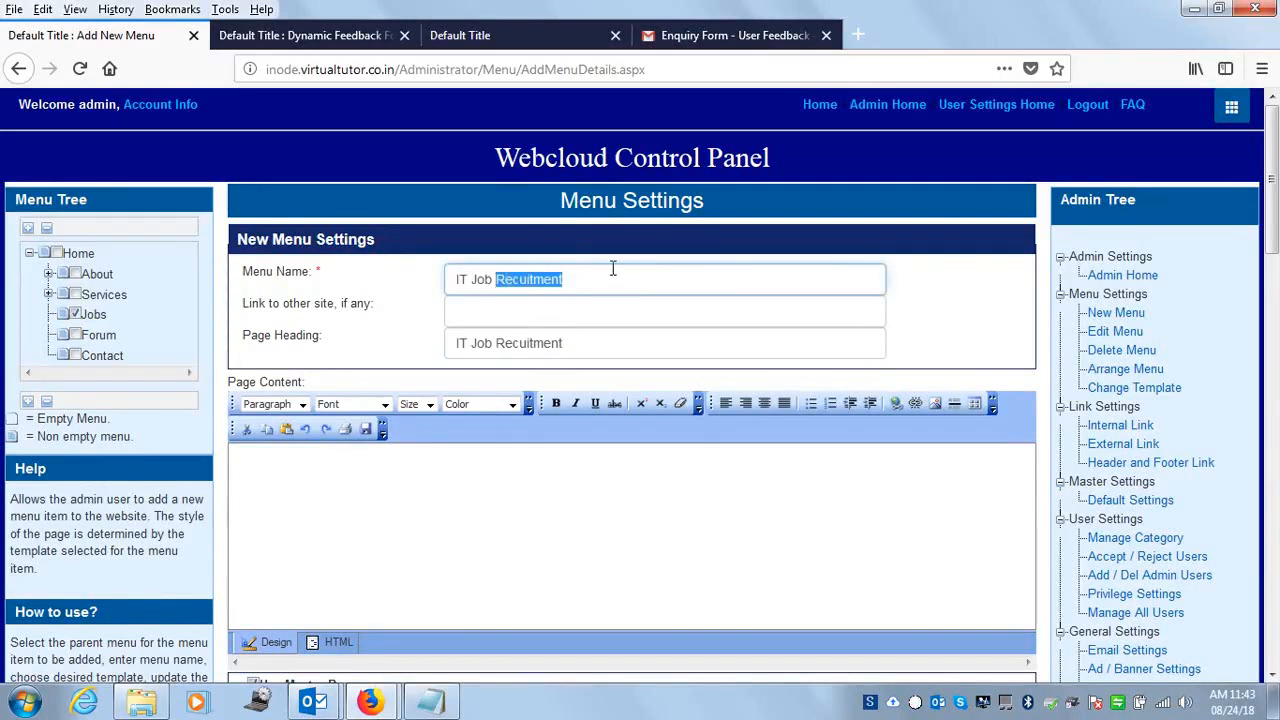
key(BackSpace)
click(497, 343)
text(MNC)
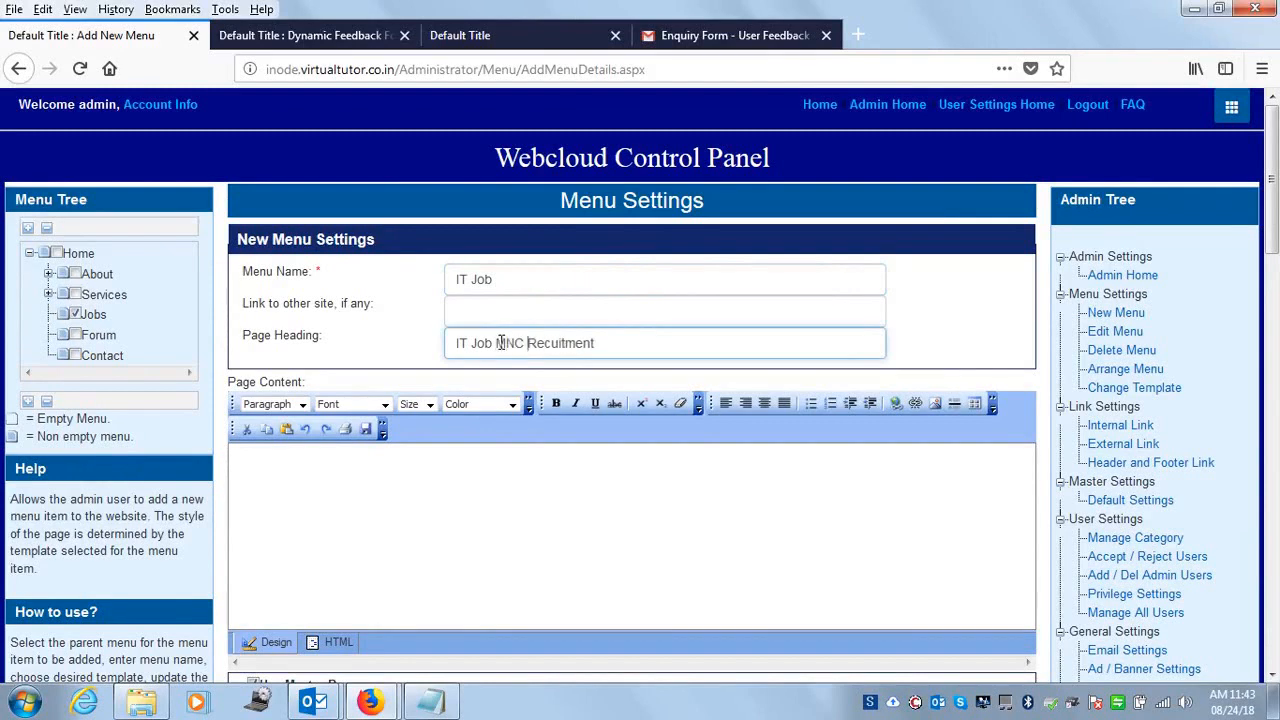
Step: Enter the Page Content sentence "MNC are looking for Fresh candidates to the Software Engineering stream."
click(249, 534)
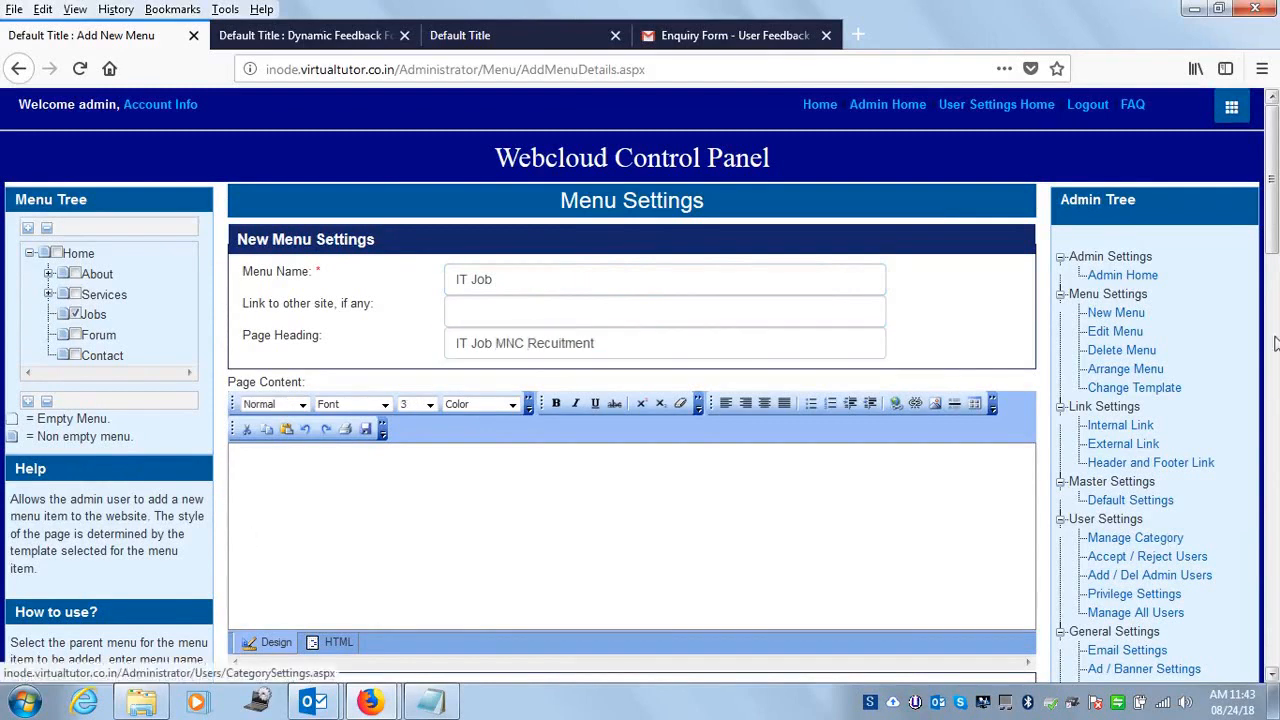
drag(1272, 224, 1272, 285)
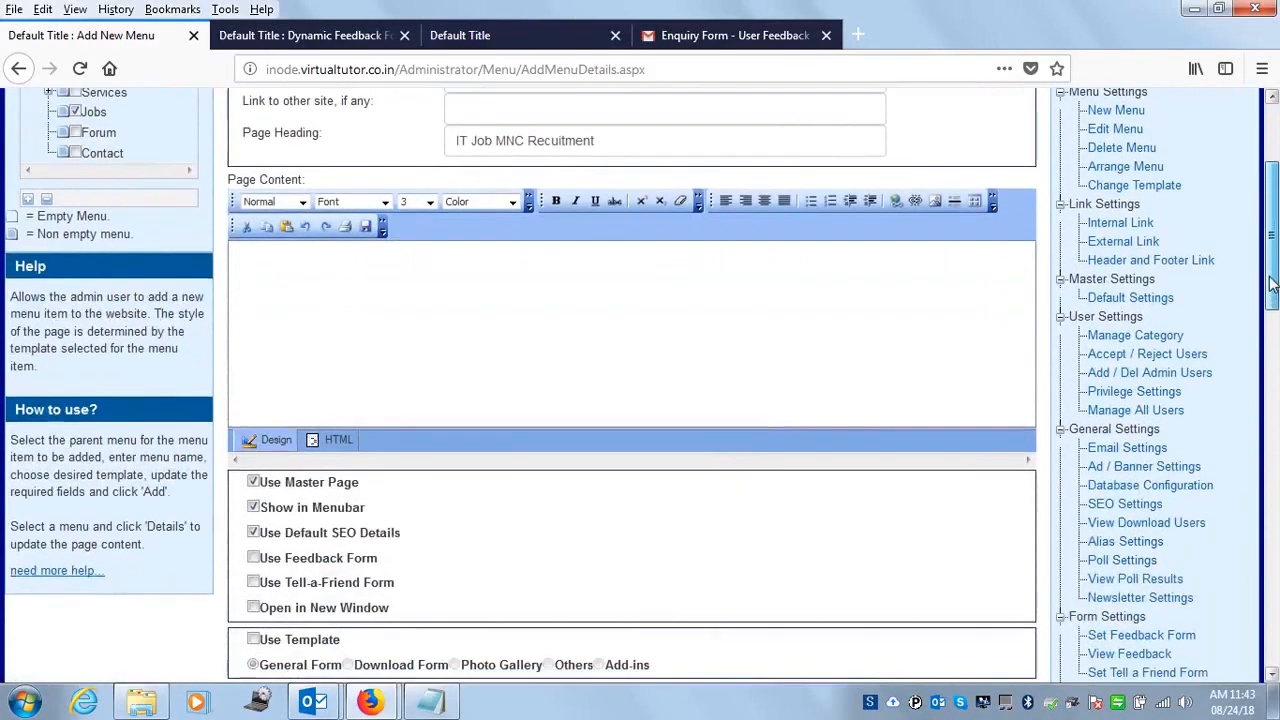
click(437, 314)
text(MNC a)
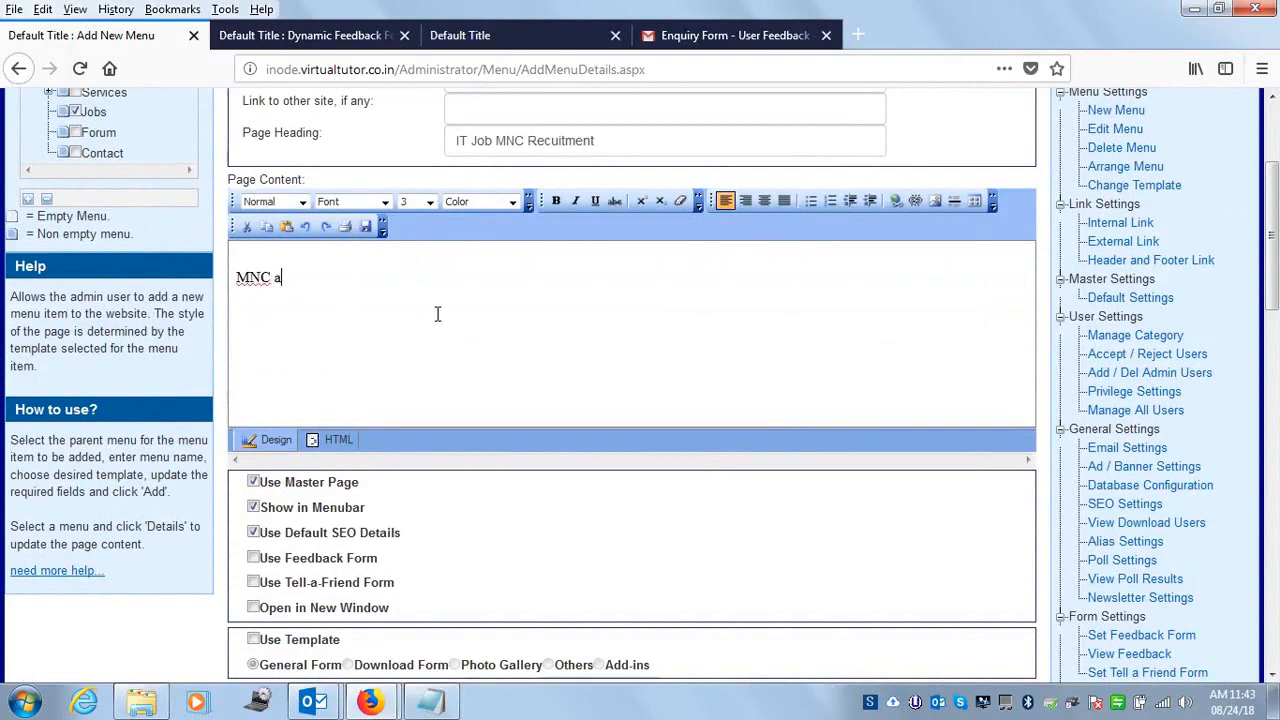
text(re lookig for)
key(Left)
key(Left)
key(Left)
text(n)
key(Right)
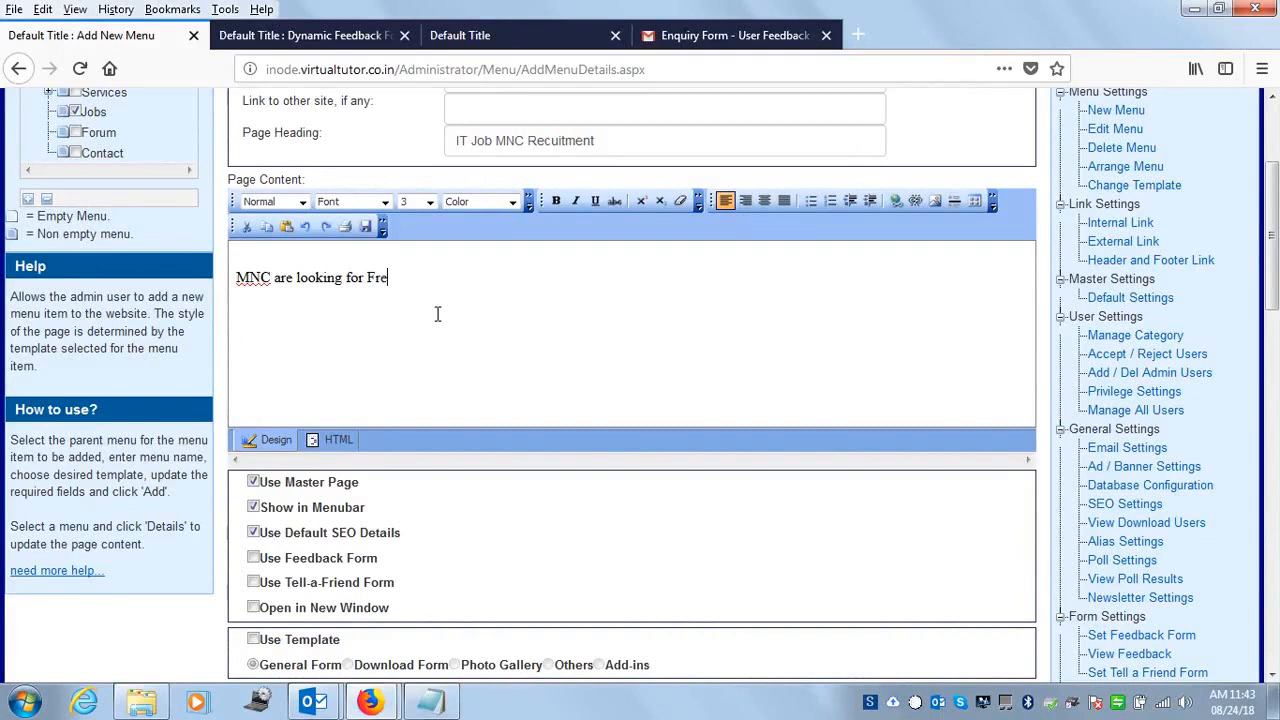
text(Fresh candidates to the Software Engineering stream.)
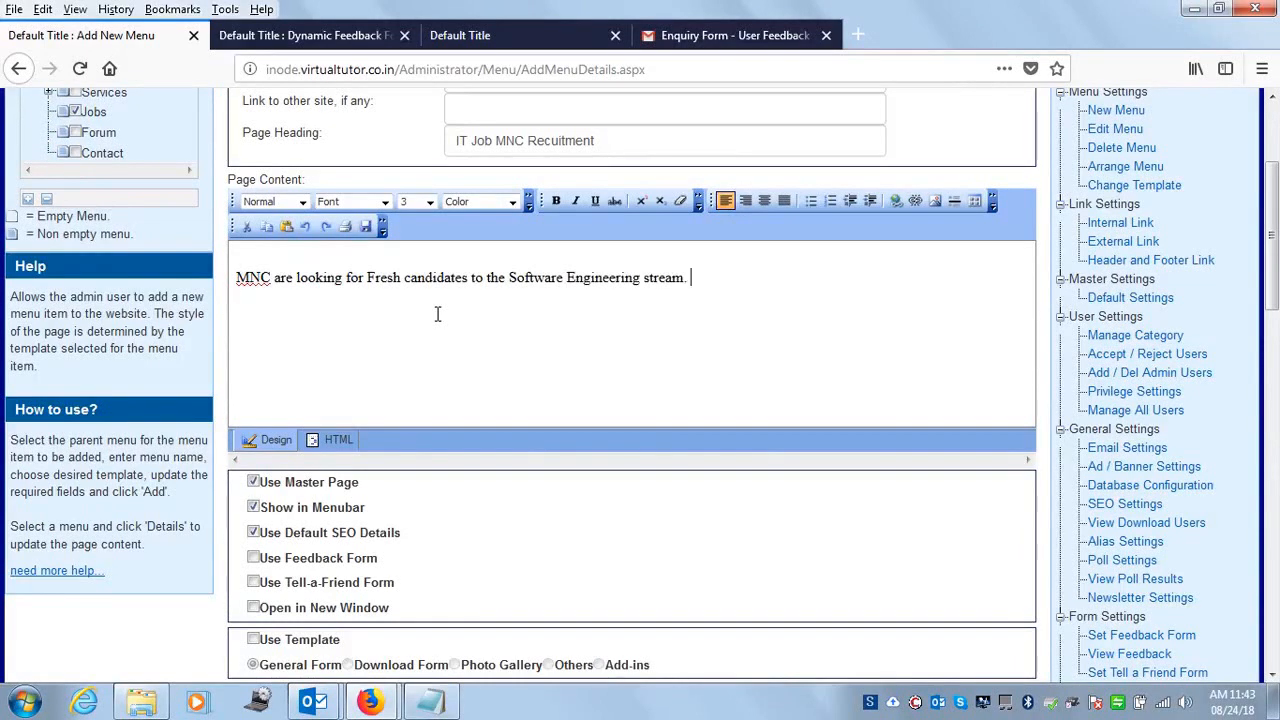
Step: Add the Page Content paragraph "Those who have background in Computer Science or Electronics preferred." with its misspellings corrected
text(Thos)
key(BackSpace)
text(e who have backgroun)
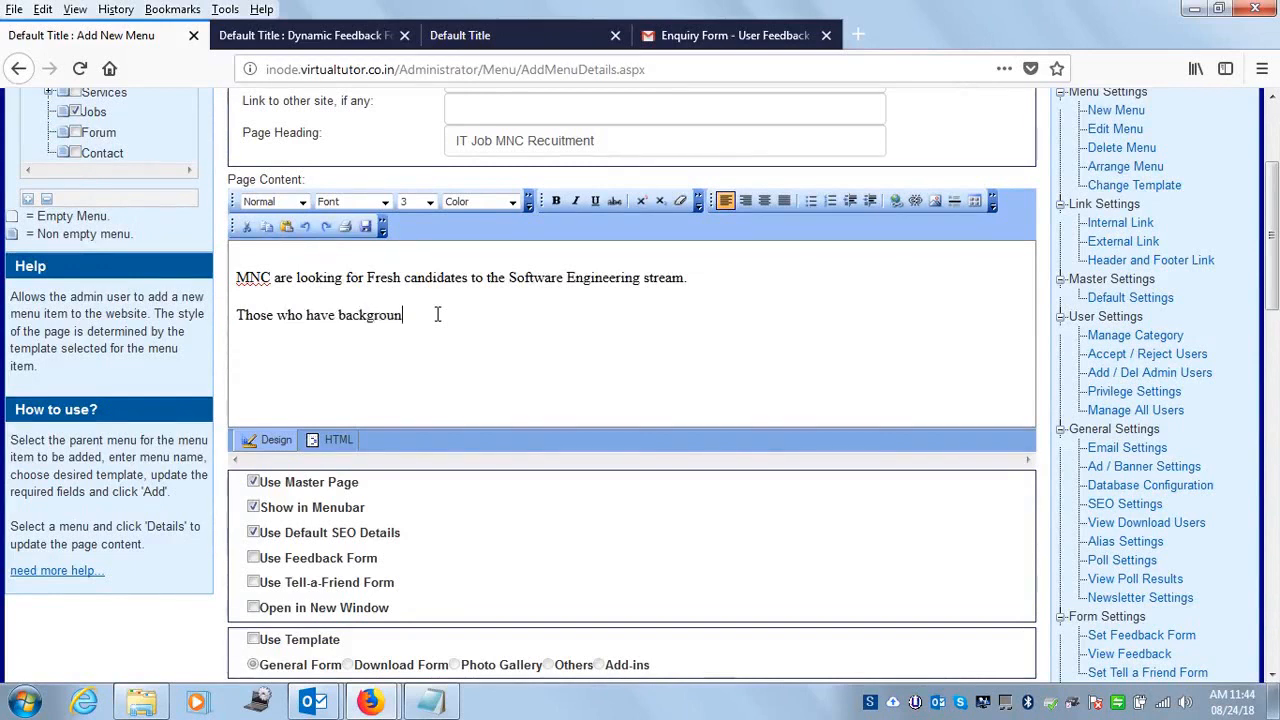
text(d in Computer Scientce)
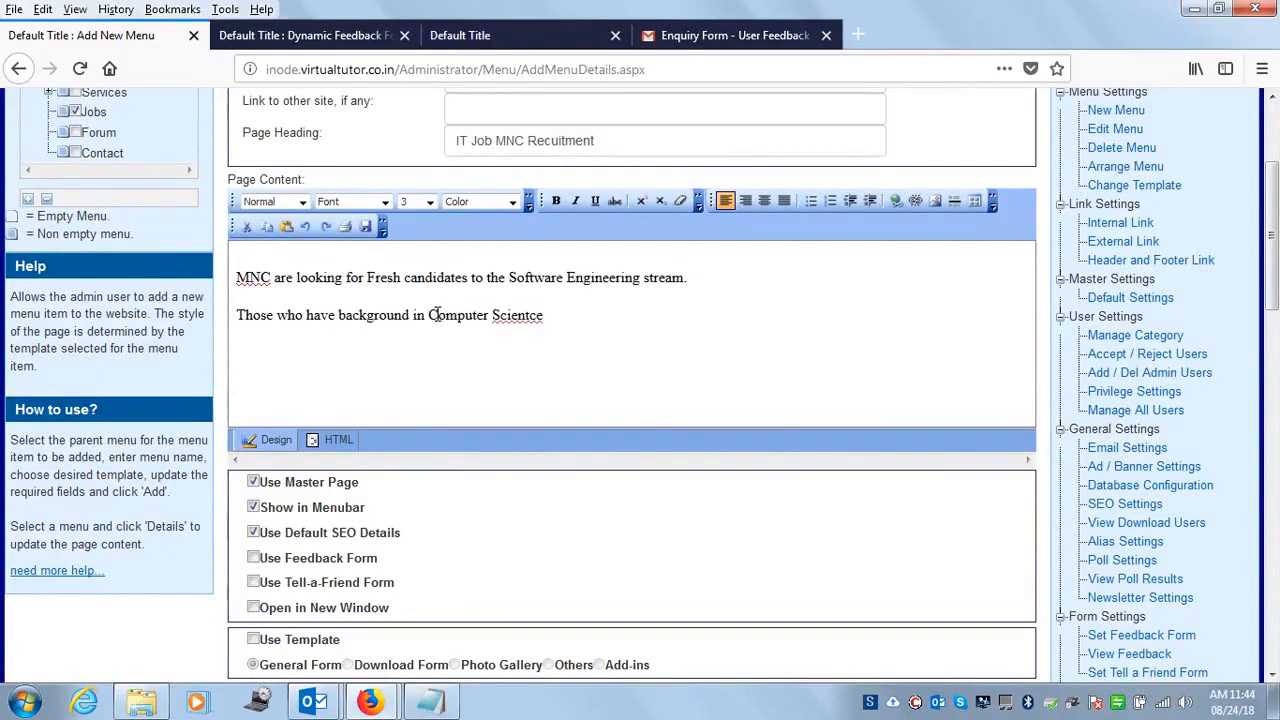
right_click(514, 316)
click(540, 333)
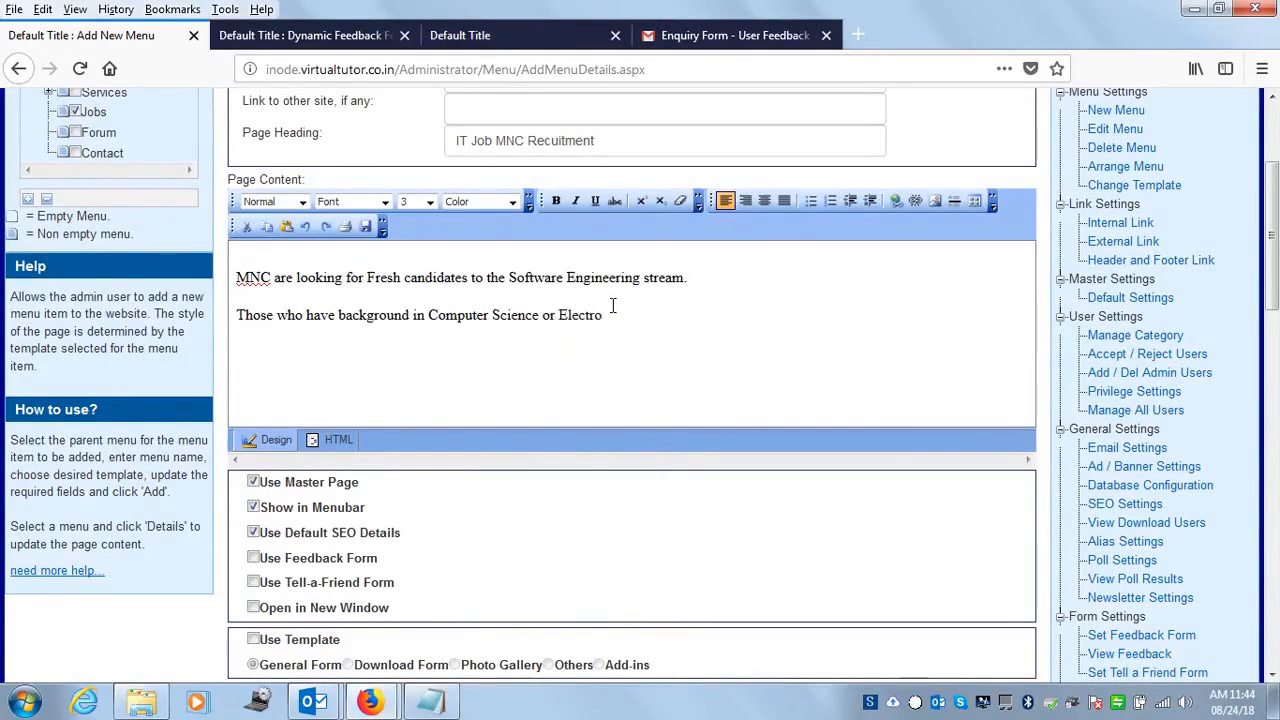
key(BackSpace)
text(nics prefred.)
right_click(659, 317)
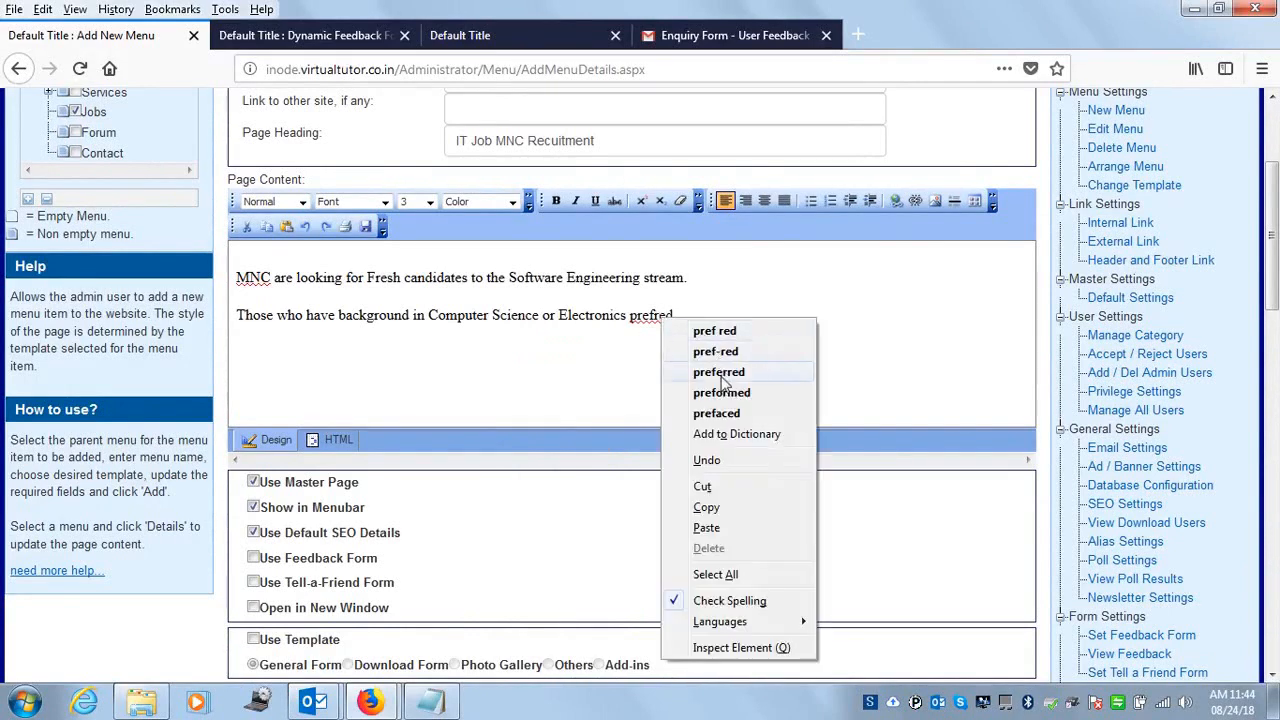
click(718, 372)
Step: Add a separate paragraph reading "If you are interested , please fill up the form below", correcting the misspelled "interested"
text(f you are inetrested)
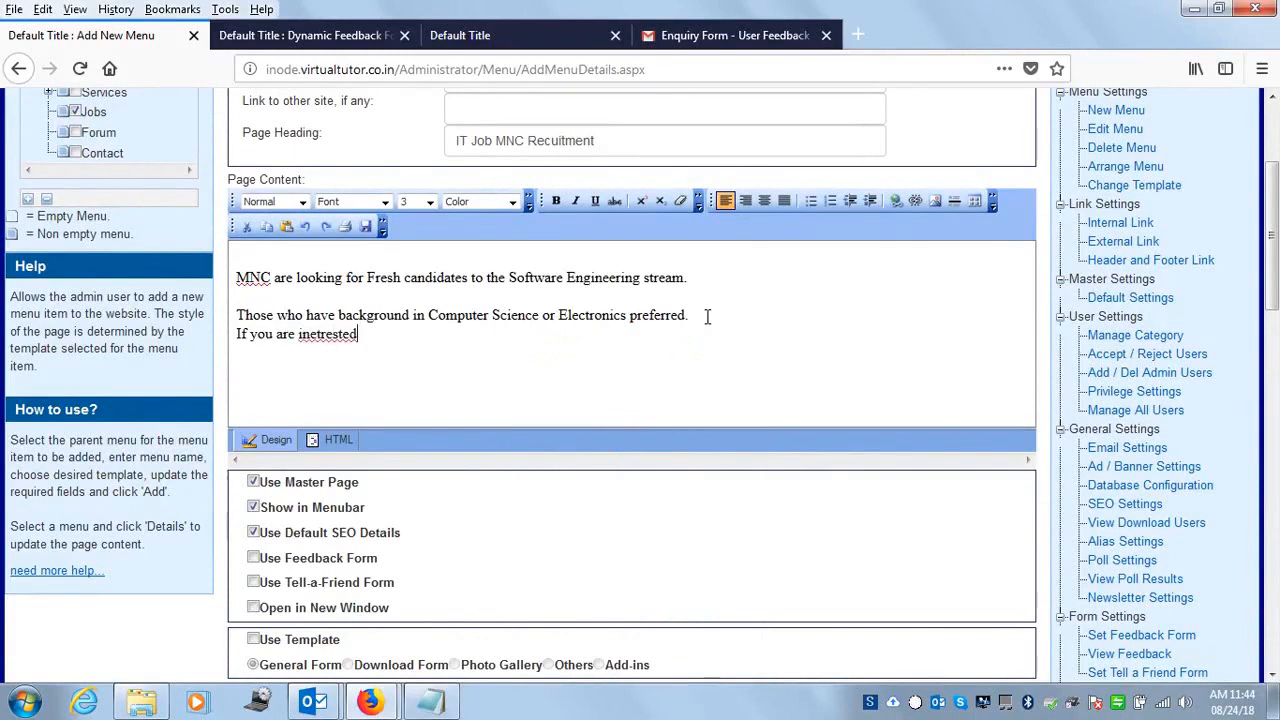
click(707, 316)
key(Return)
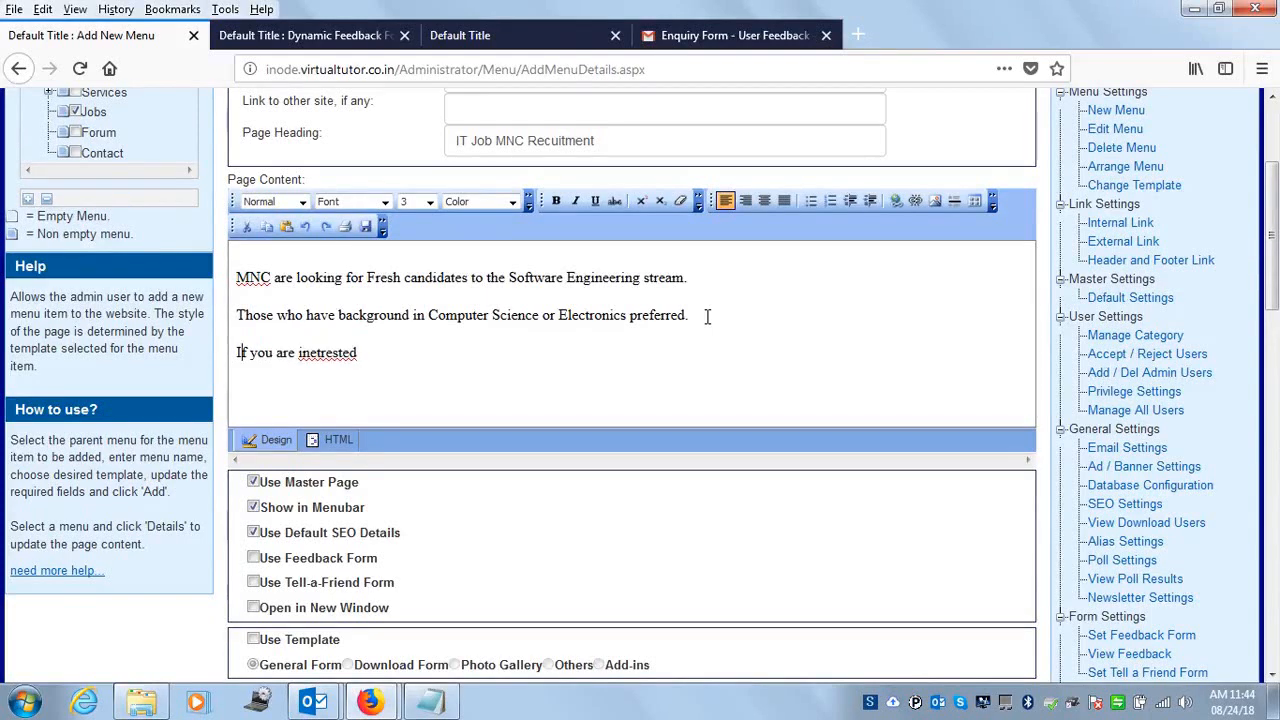
right_click(323, 347)
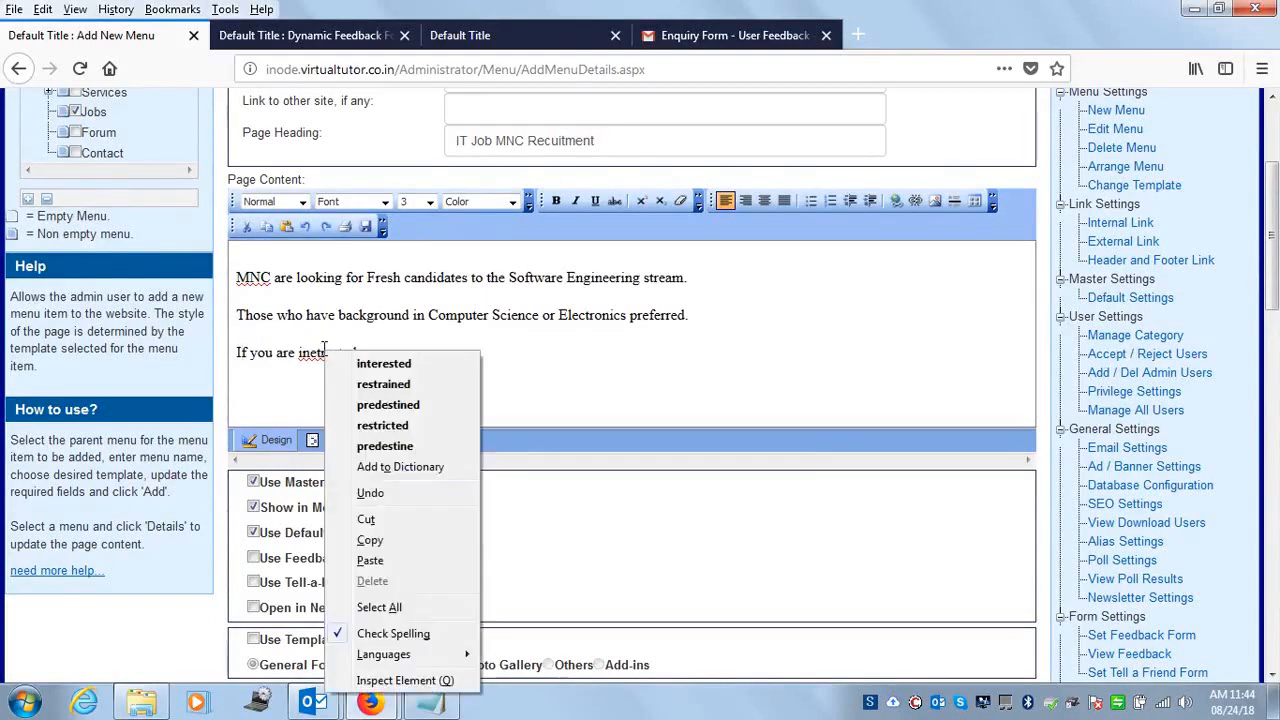
click(345, 360)
text(, please fill up the form belo)
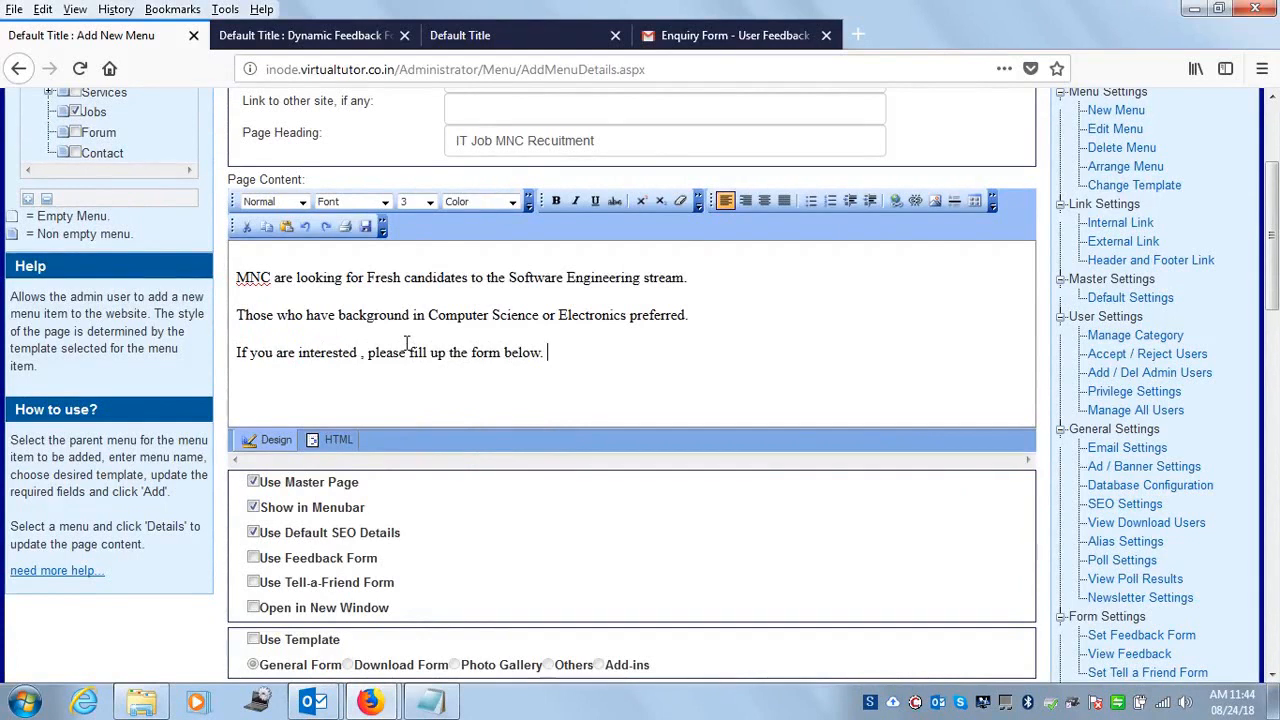
Step: Continue the paragraph with "You will automatically get an email with the Exam Link . Complete the exam form the link and then submit."
text(w. You will automati)
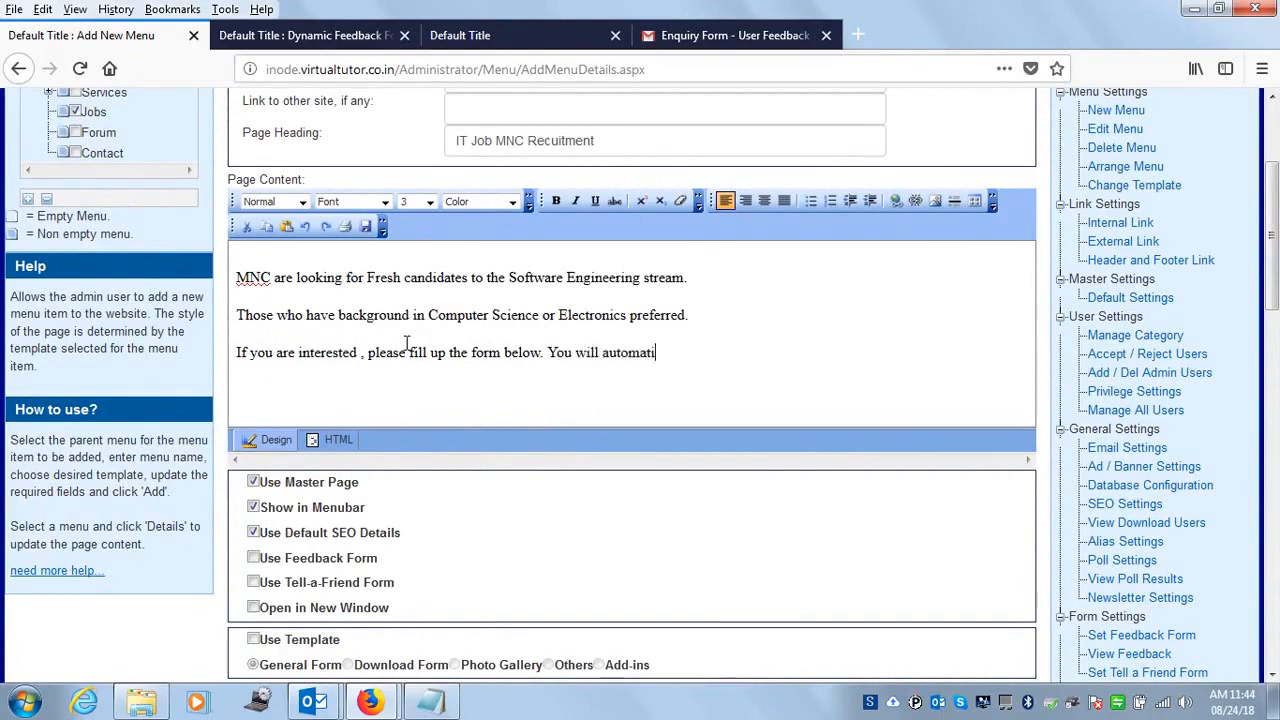
text(cally get an email wi)
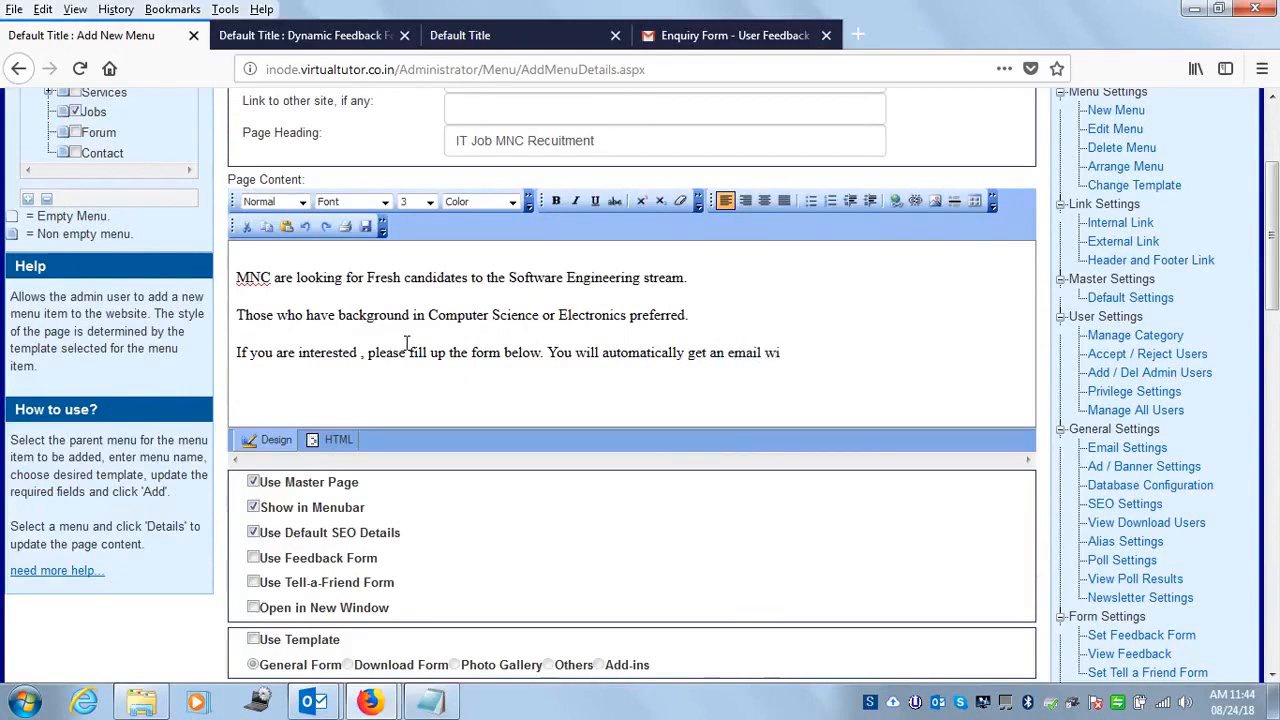
text(th the Exam Link . Comple)
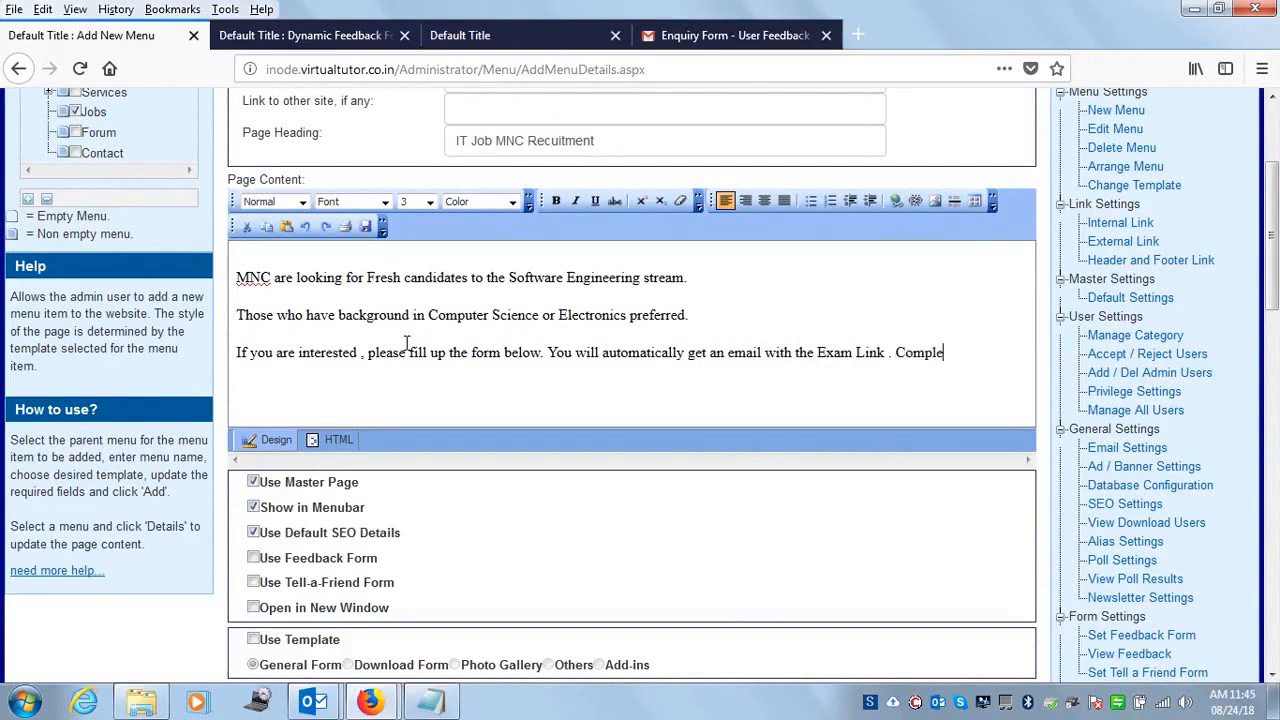
text(te the exam form the link and then submit. )
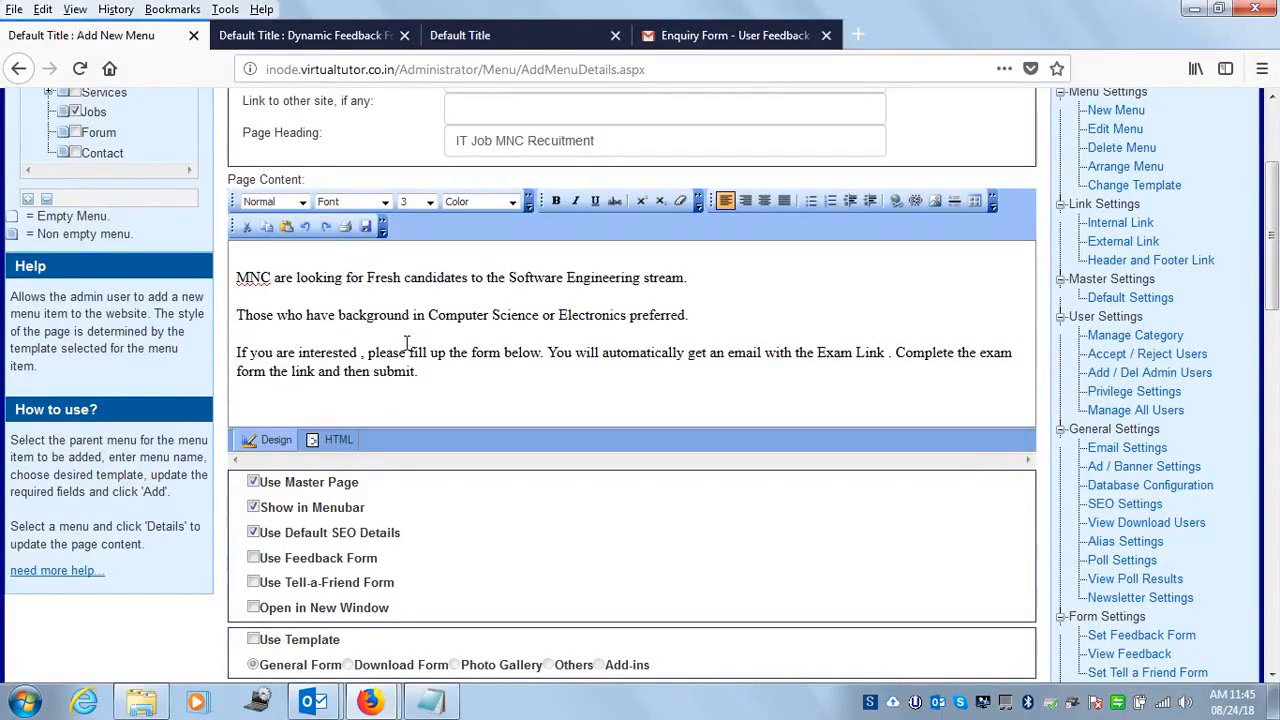
Step: Append "We will get back to you if you qualify this round." and close the page content with a separate "Thanks" paragraph
text(We will get back to you if you qual)
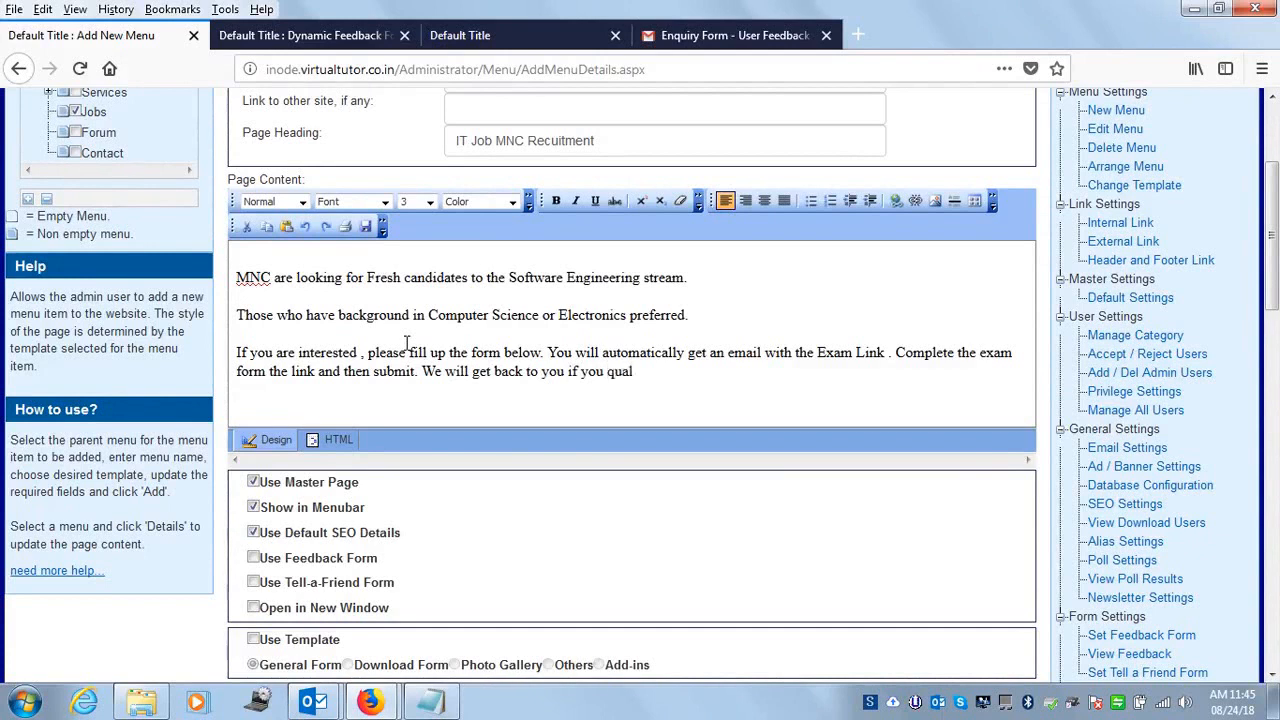
text(ify this round.)
key(Return)
text(Thanks)
key(Return)
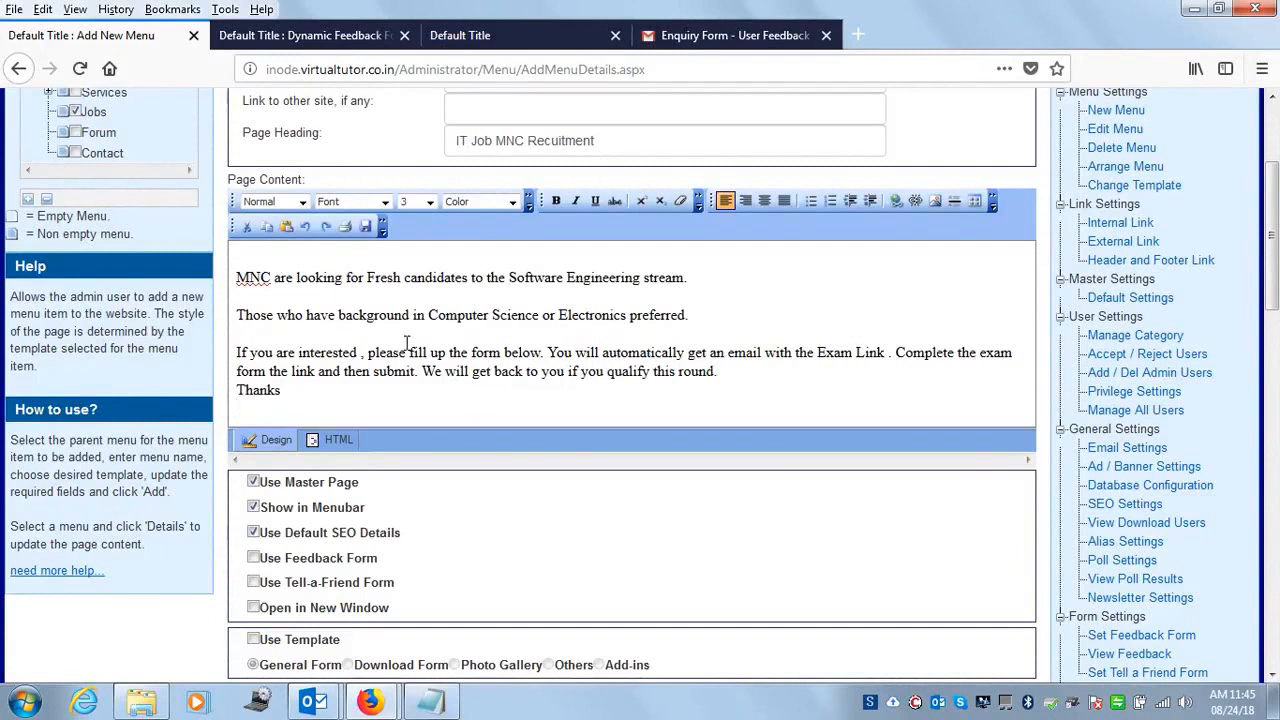
key(Up)
key(Return)
Step: Enable a template for the page and choose Dynamic Feedback Form from the Others category
drag(1270, 305, 1265, 405)
click(253, 312)
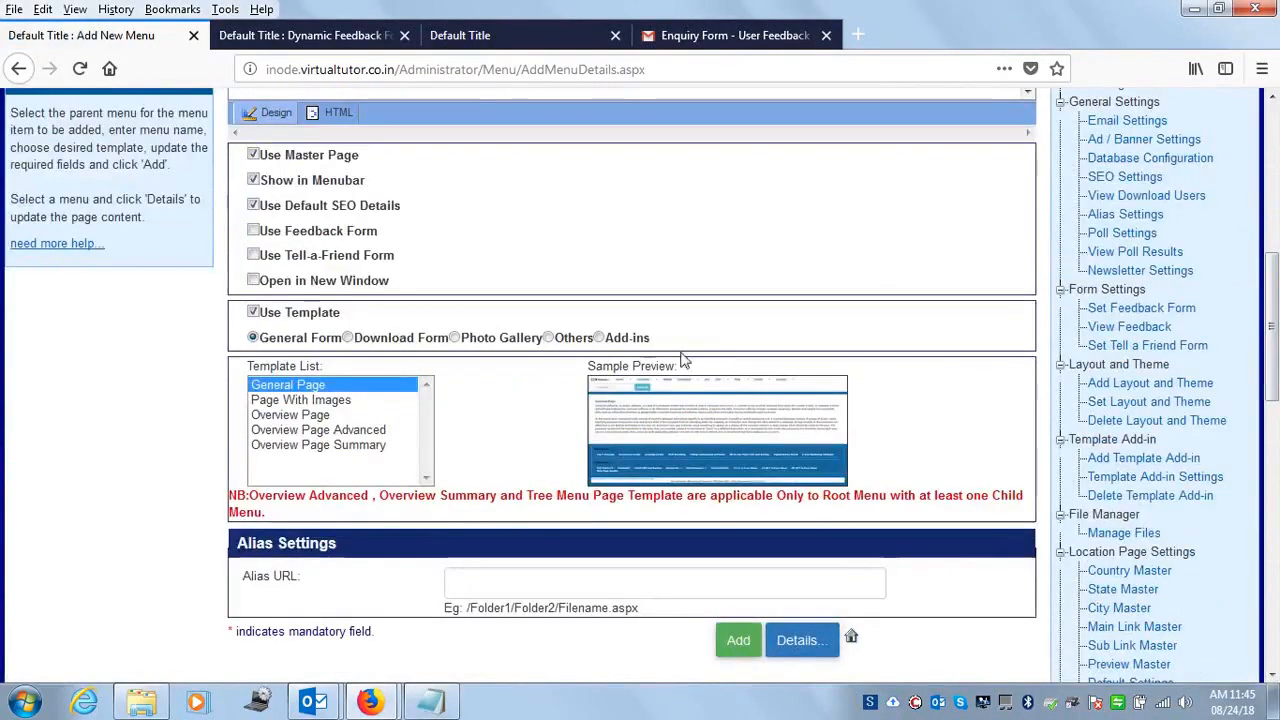
click(548, 337)
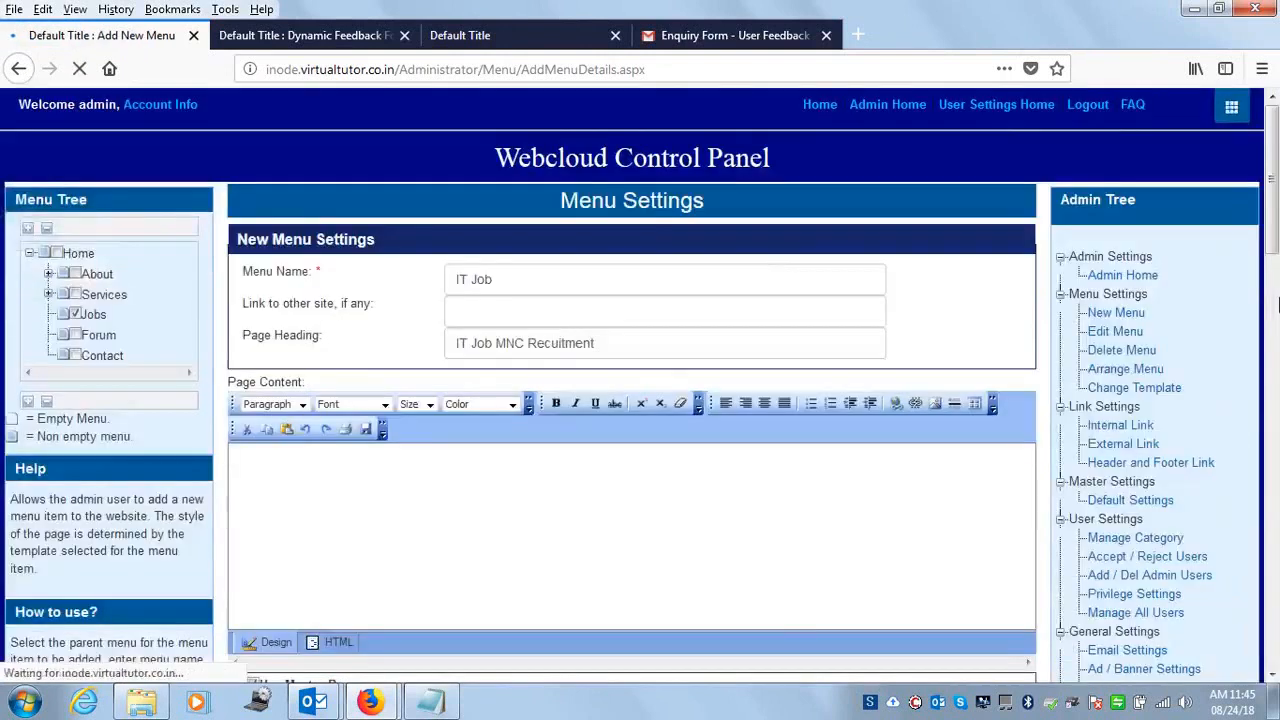
scroll(310, 312, down, 5)
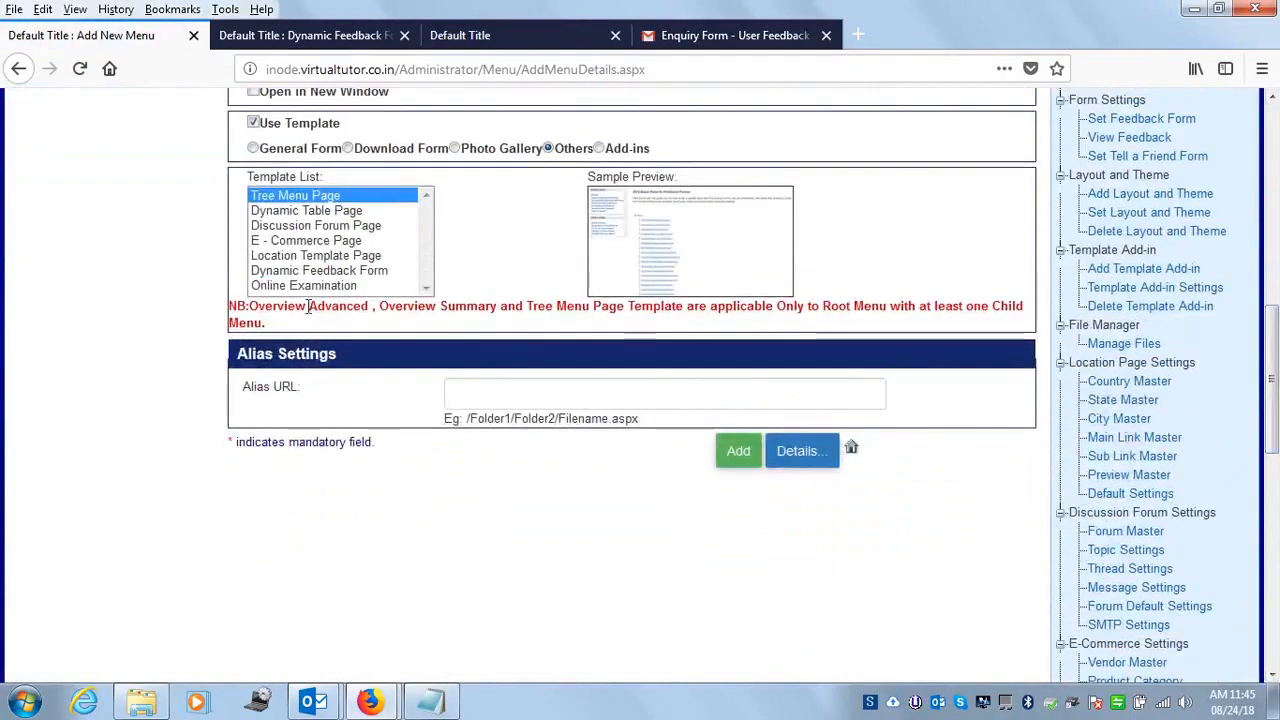
click(303, 285)
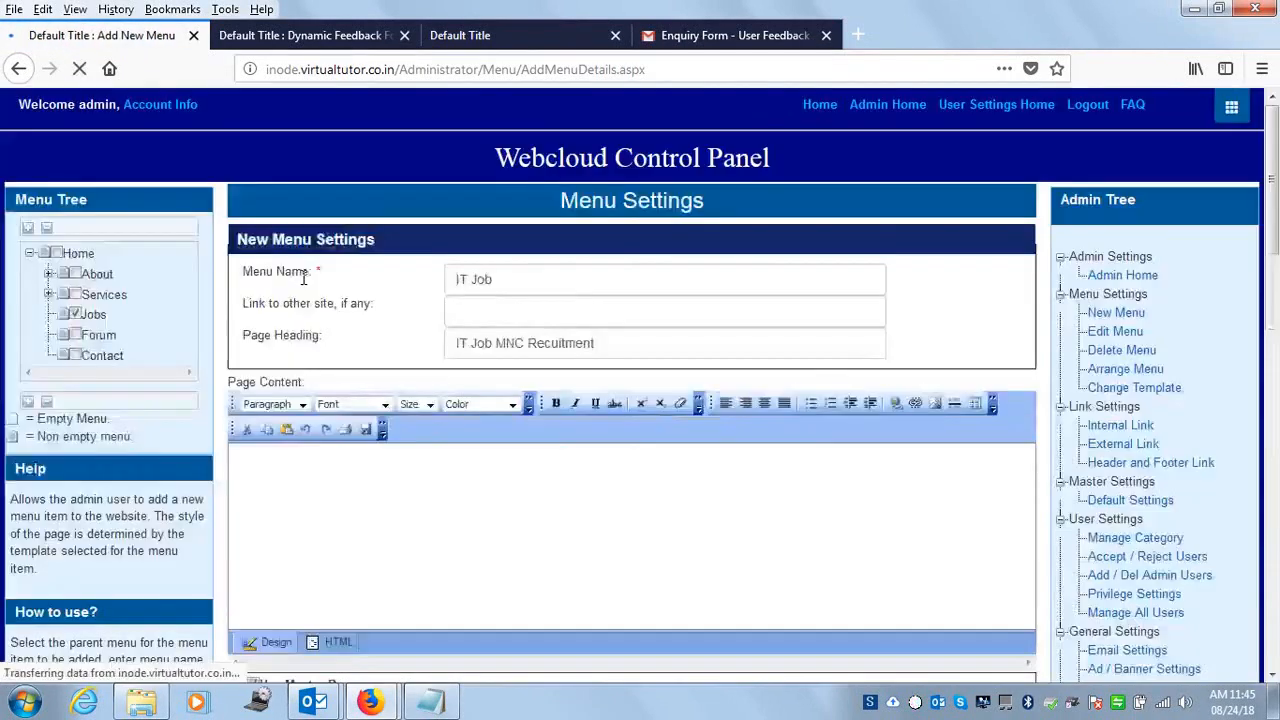
Step: Set the alias URL to "/it-job-recuitment.aspx" and add the new menu
click(526, 398)
text(/it)
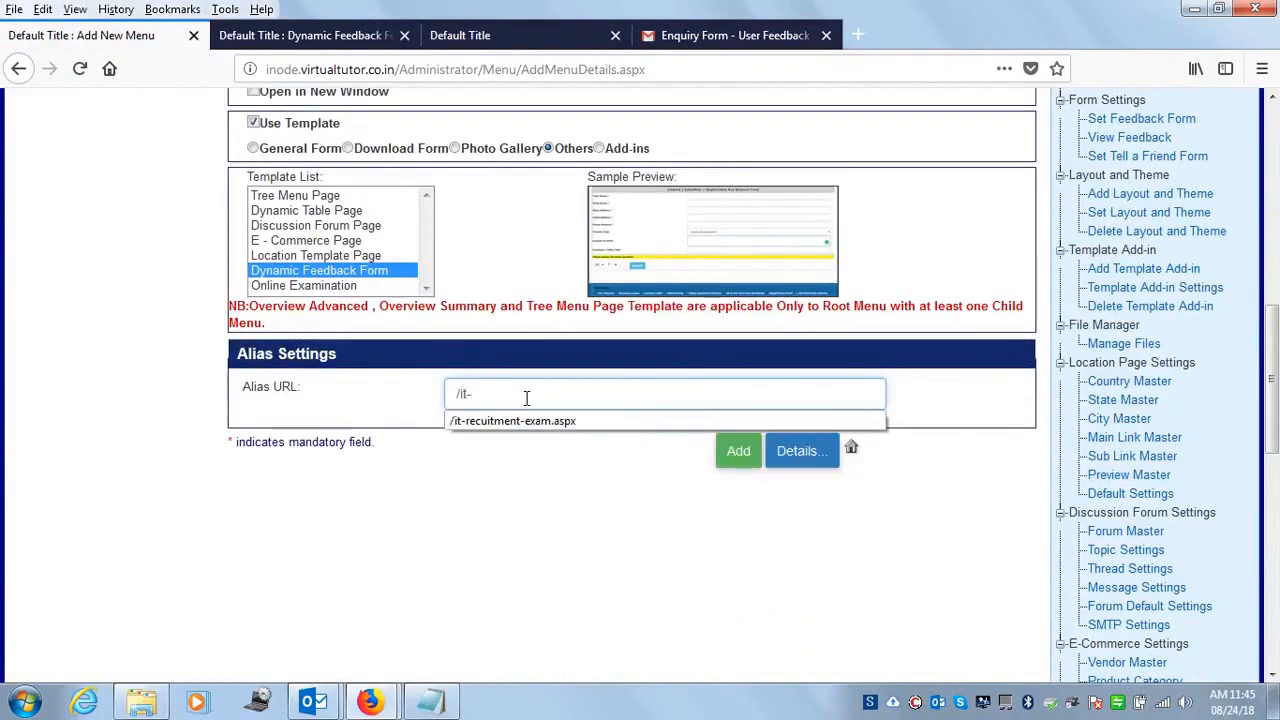
text(-jo)
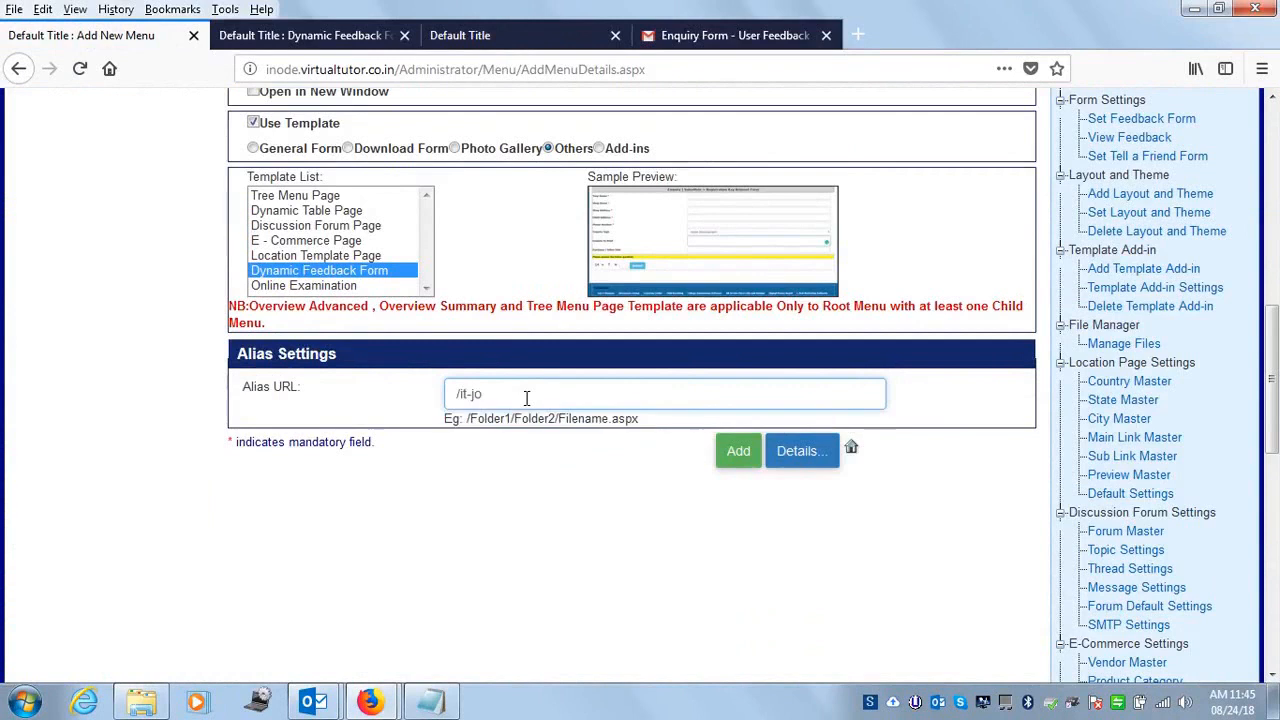
text(b-recuitment.aspx)
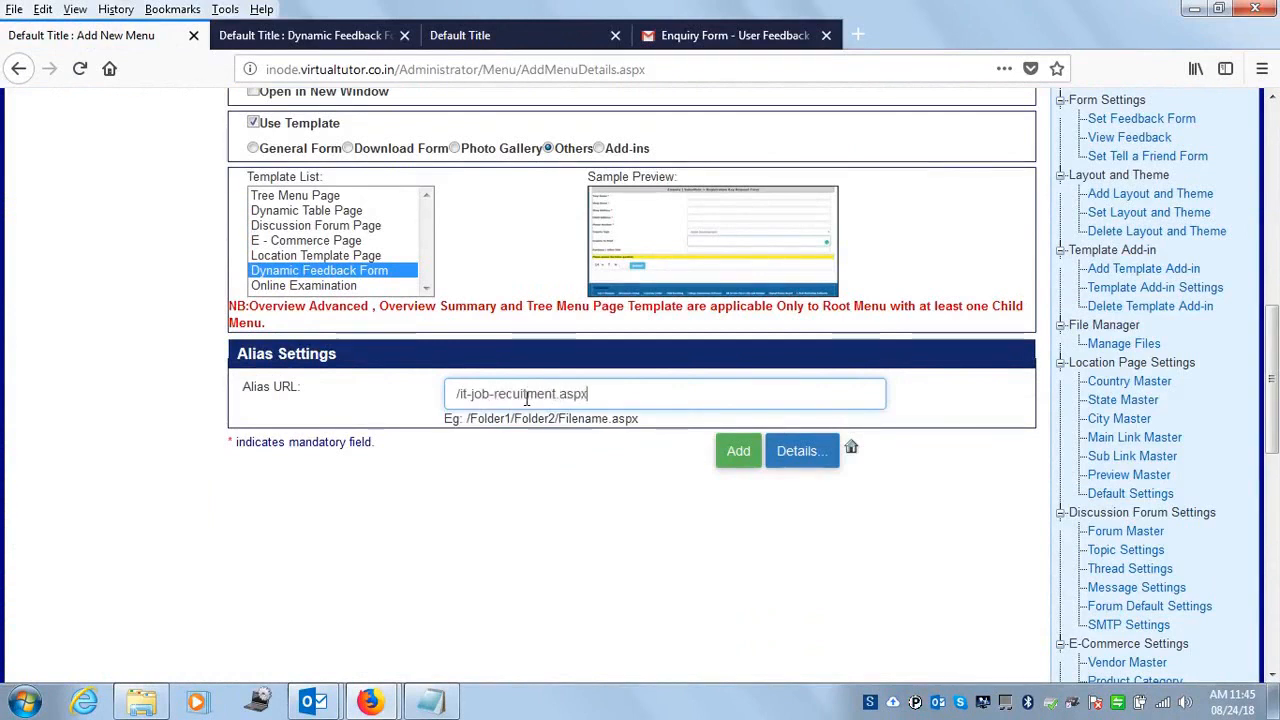
mouse_move(1274, 432)
mouse_down()
mouse_move(1272, 251)
mouse_move(1273, 452)
mouse_move(1272, 251)
mouse_move(1275, 437)
mouse_up()
click(742, 432)
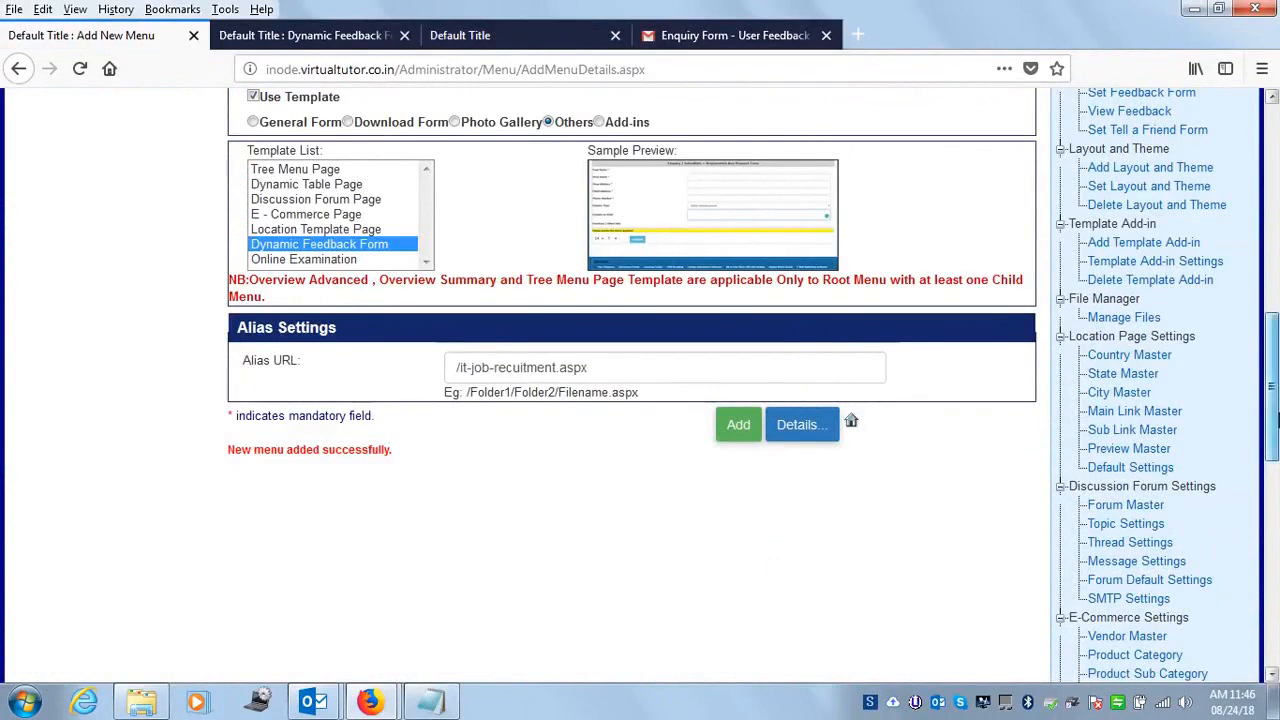
Step: Open the IT Job menu item under Jobs for editing
scroll(1275, 425, up, 7)
click(1118, 220)
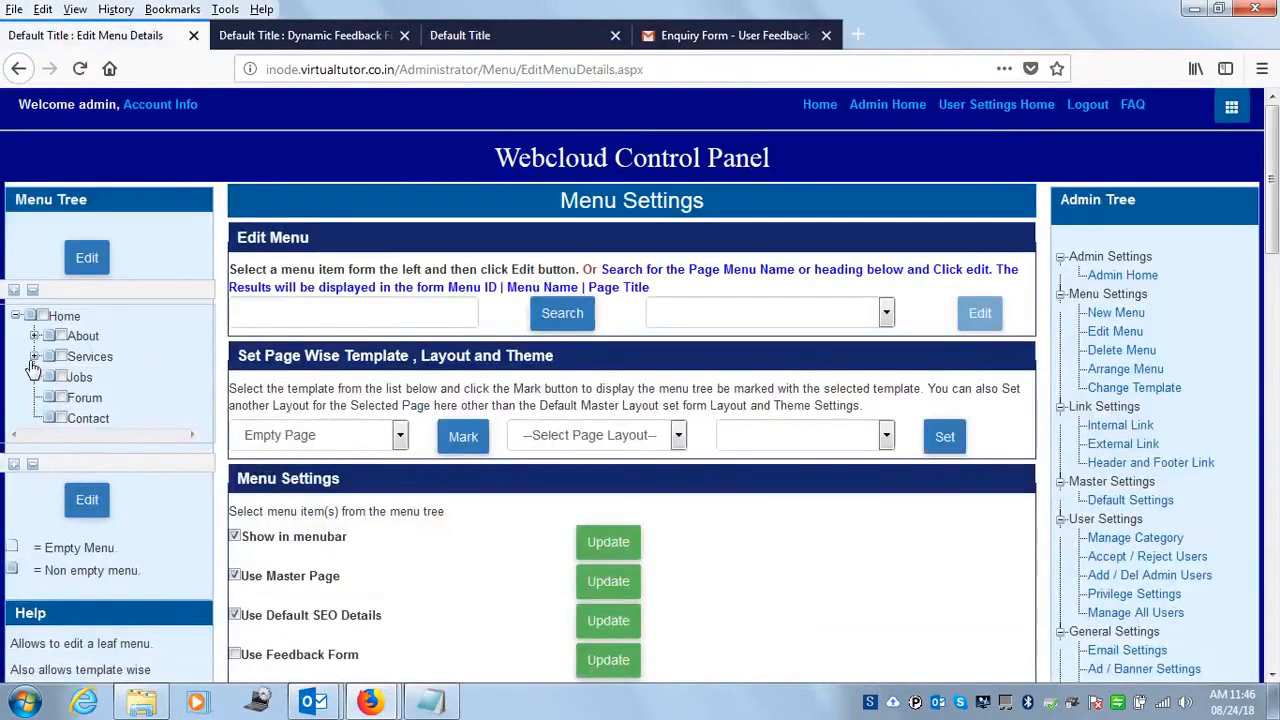
click(34, 377)
click(80, 397)
click(87, 257)
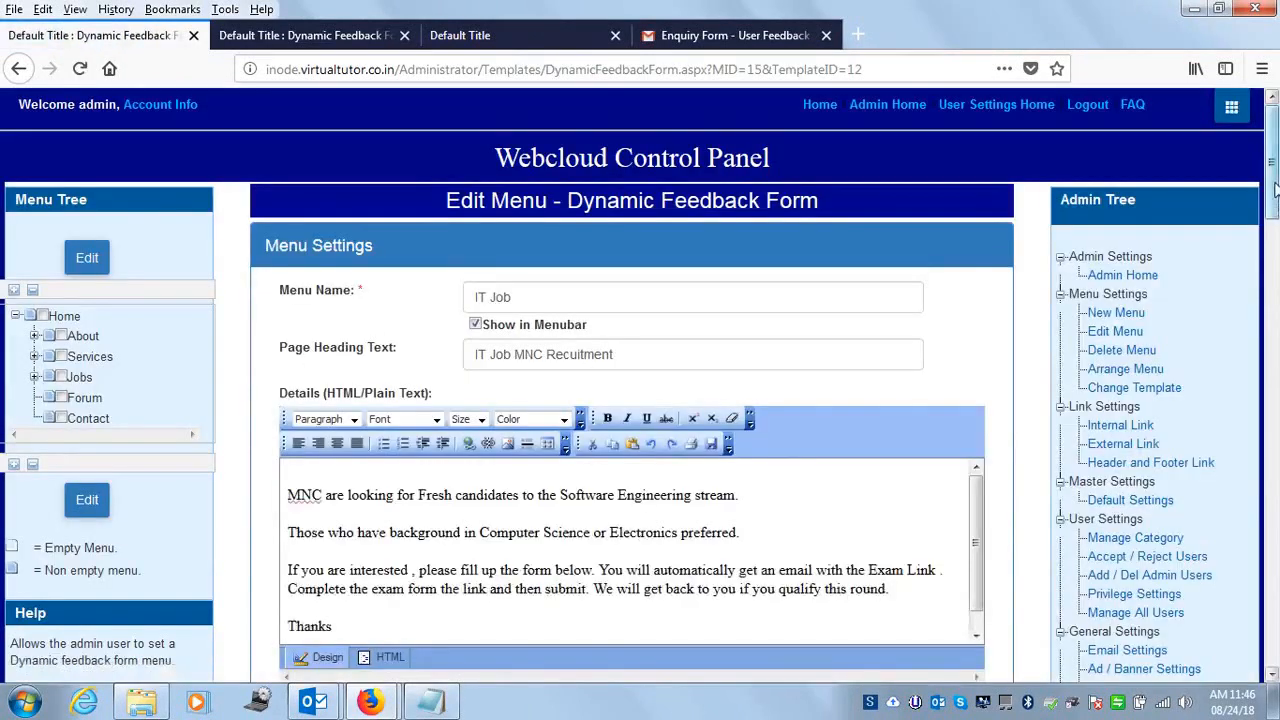
Step: Link the IT Job Application Form to the IT Job menu as its dynamic feedback form
drag(1274, 190, 1274, 316)
click(590, 280)
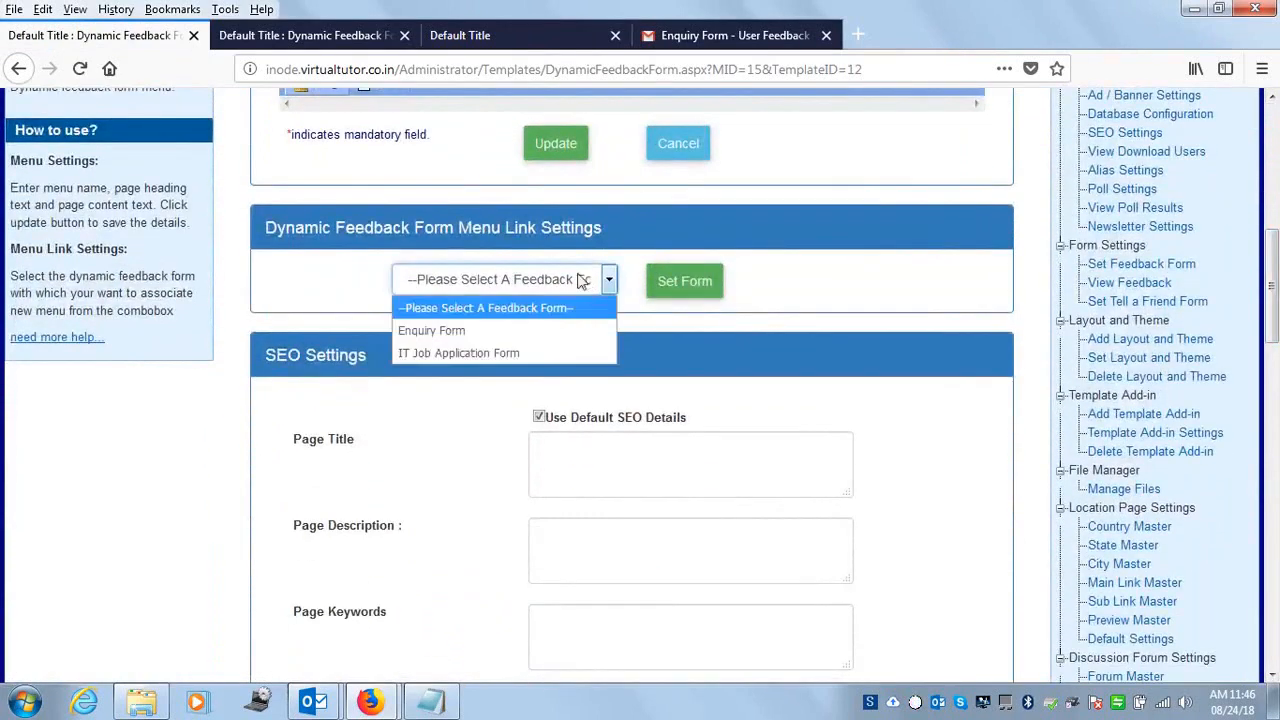
click(516, 348)
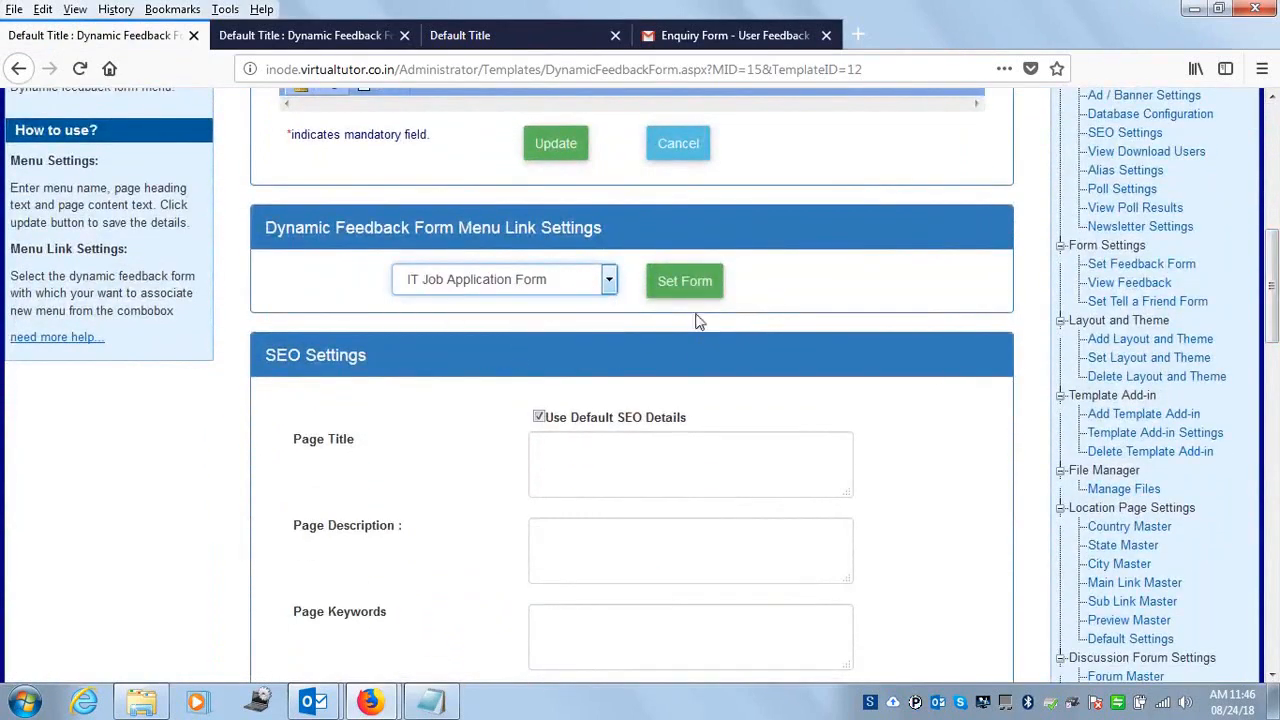
click(685, 282)
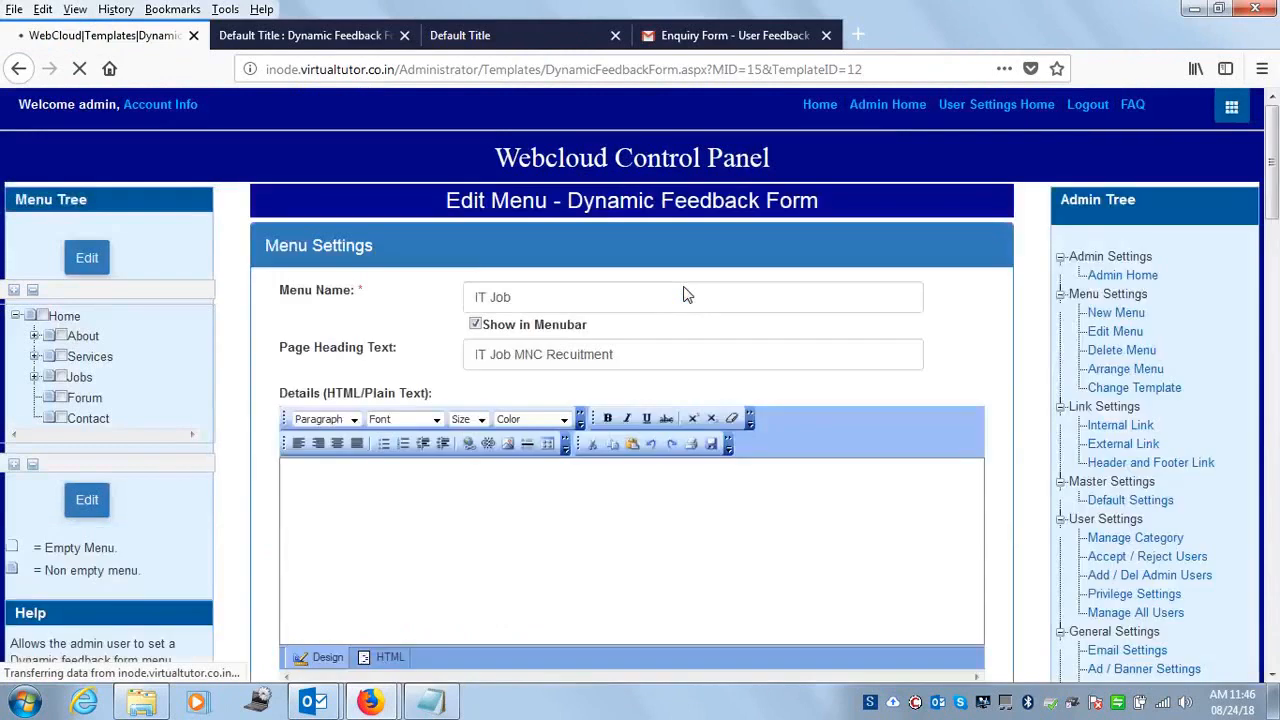
Step: Switch to the other control panel tab, go to the website's home page and view the IT Job page under Jobs
click(300, 35)
drag(1274, 333, 1270, 155)
click(817, 114)
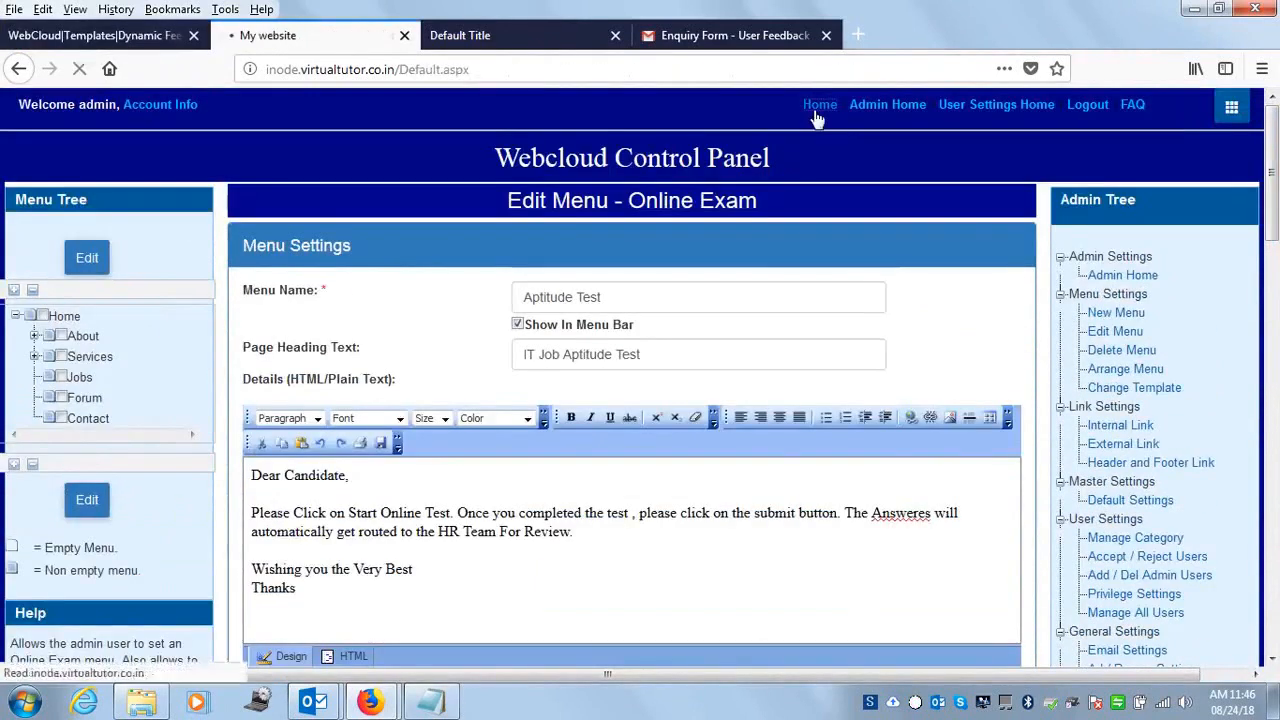
click(688, 146)
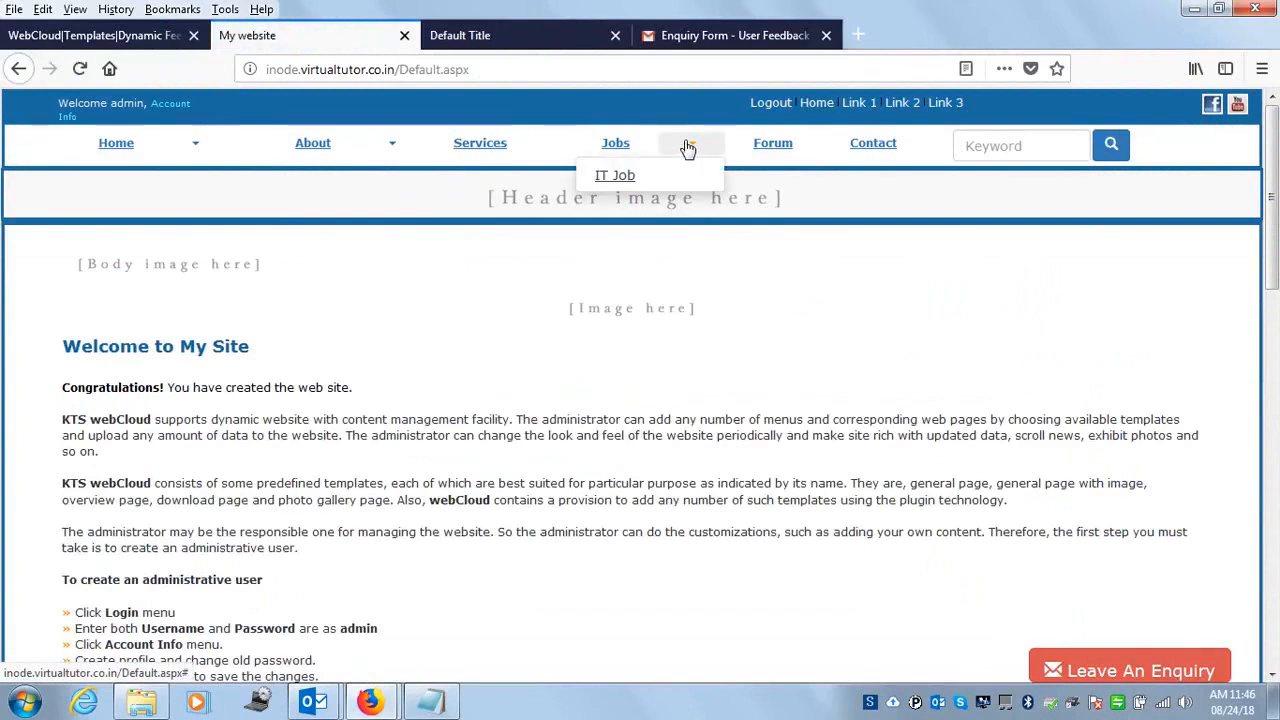
click(604, 176)
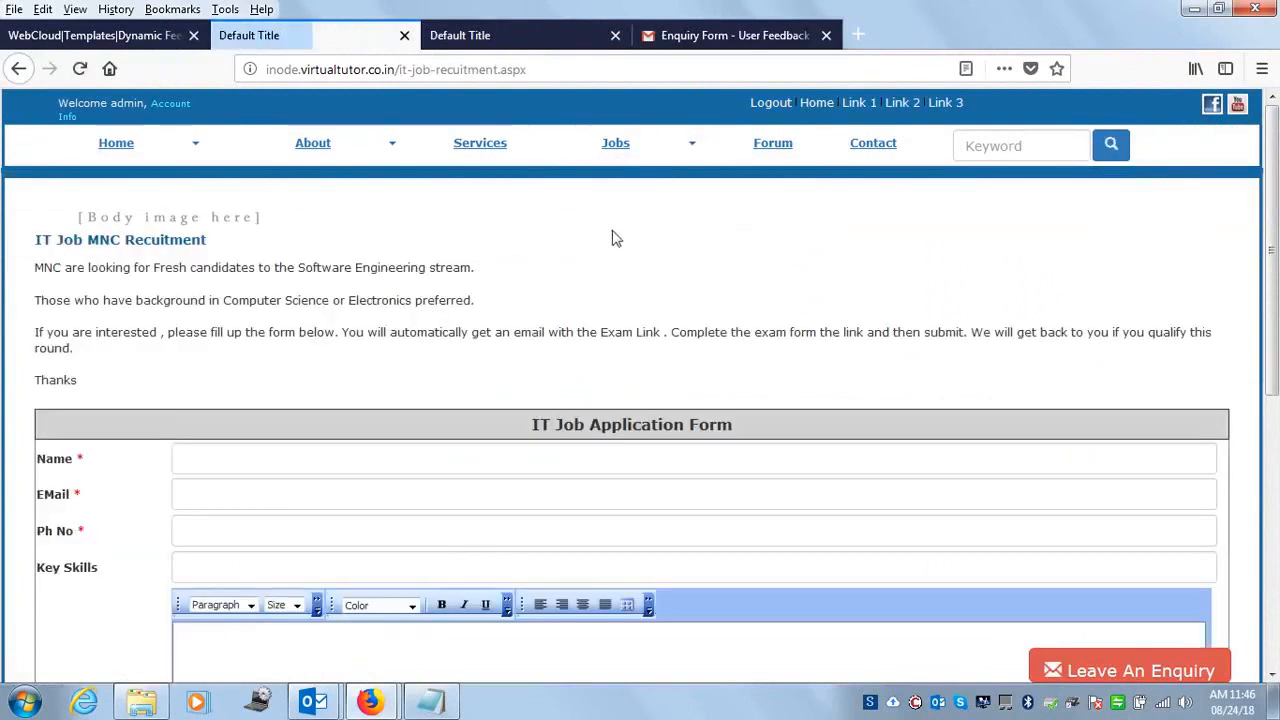
Step: Open the Jobs page, follow its IT Job link and look over the fields of the application form
click(627, 143)
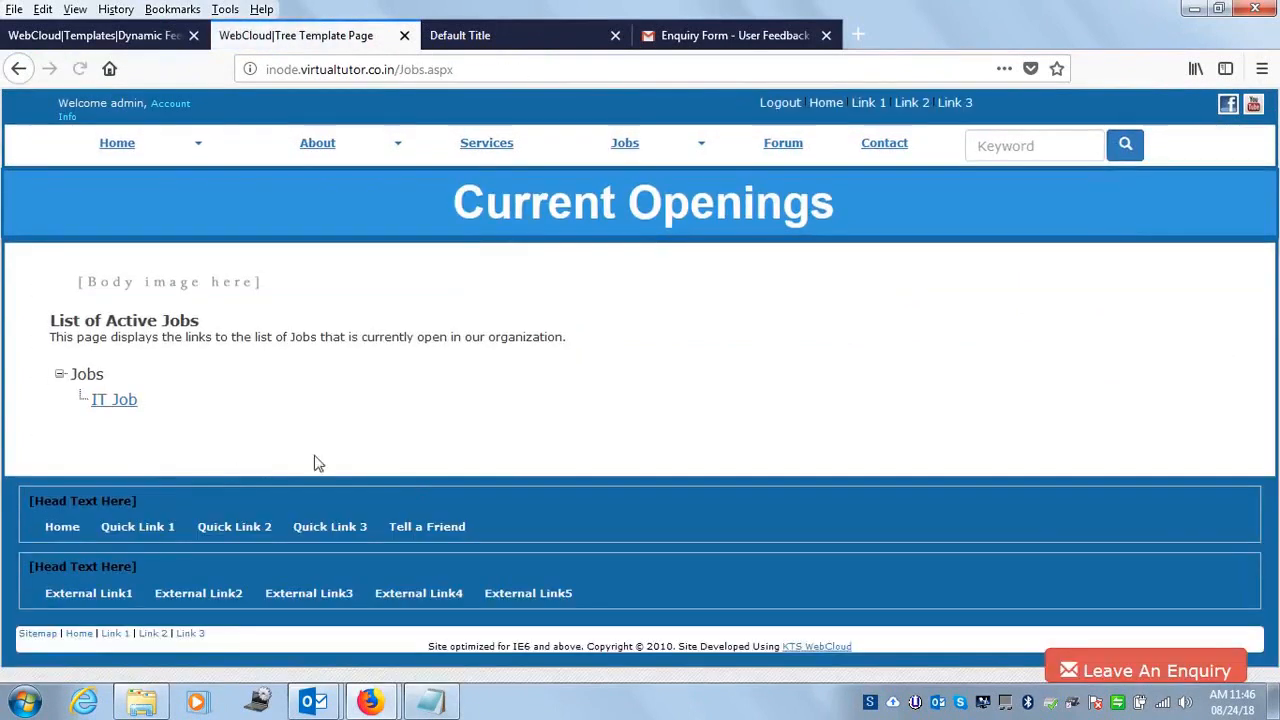
click(116, 401)
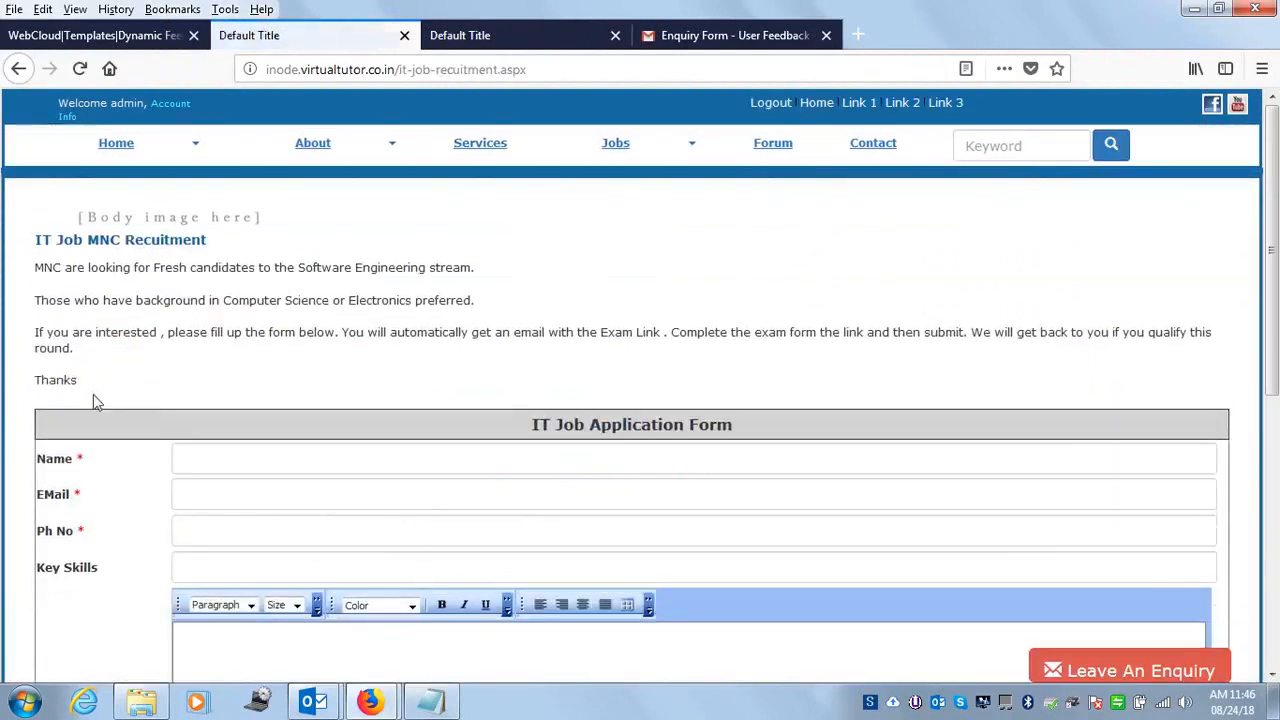
drag(1273, 292, 1273, 350)
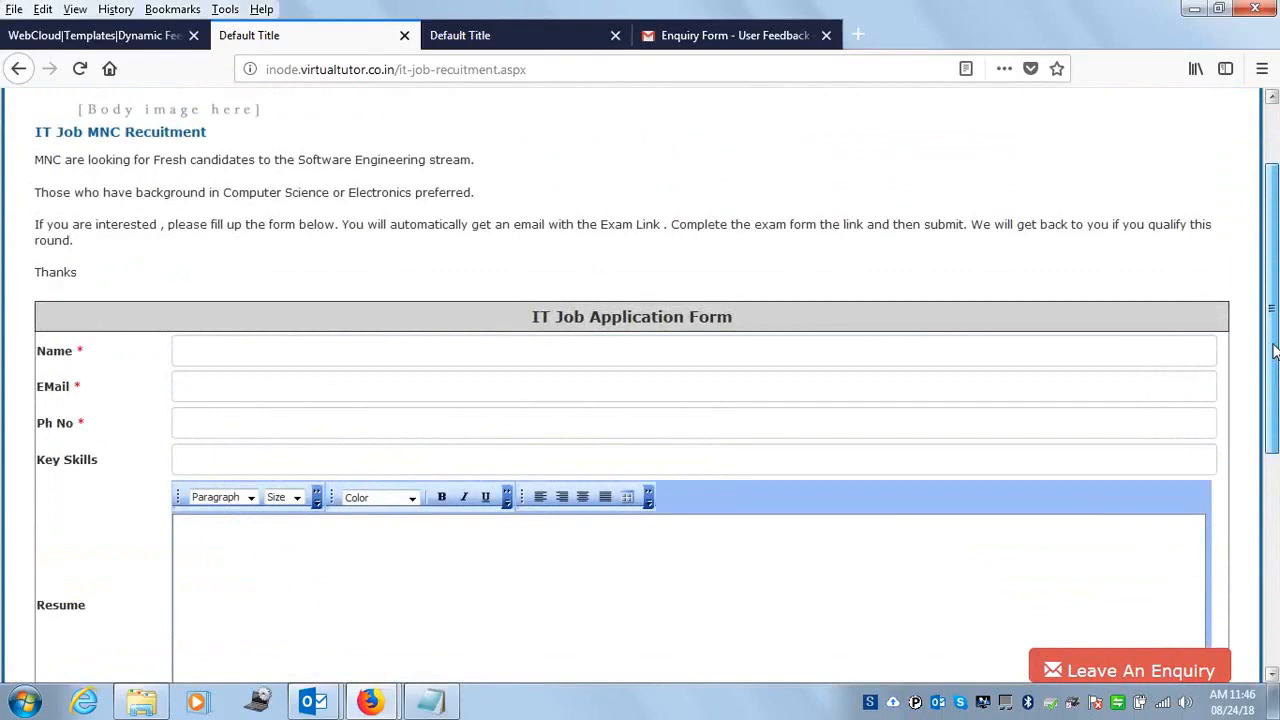
scroll(1273, 350, down, 2)
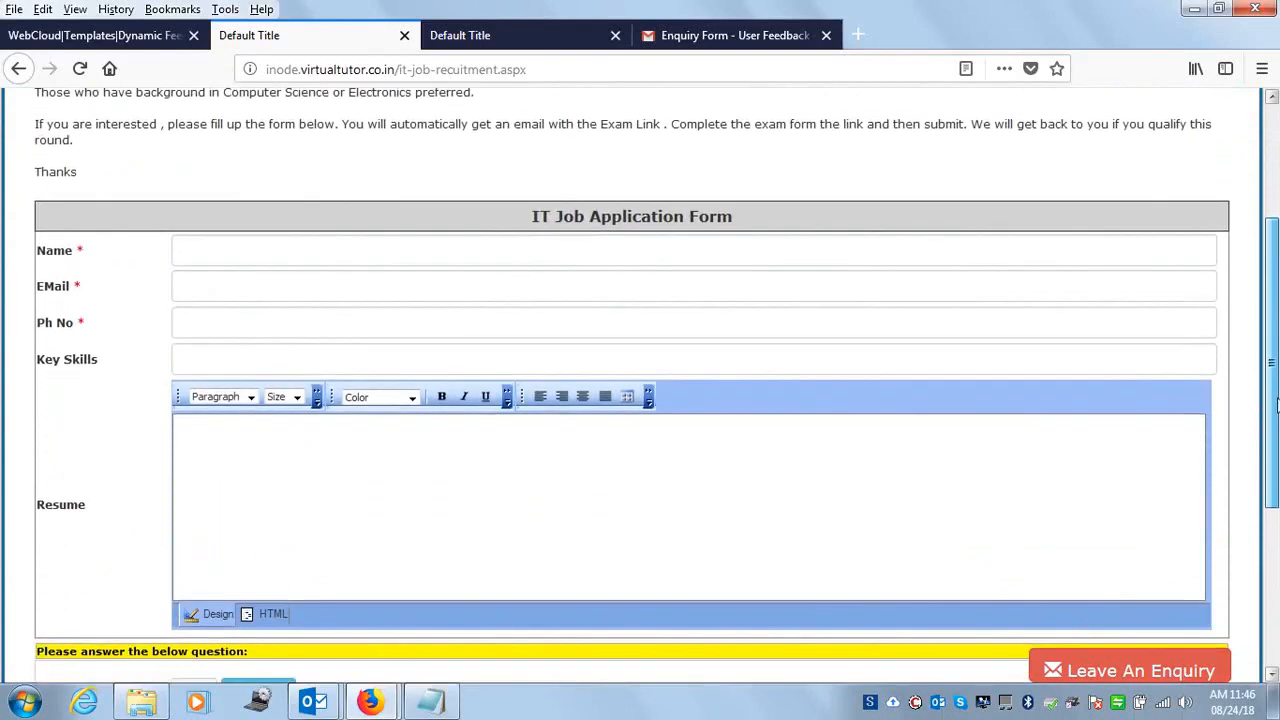
click(417, 261)
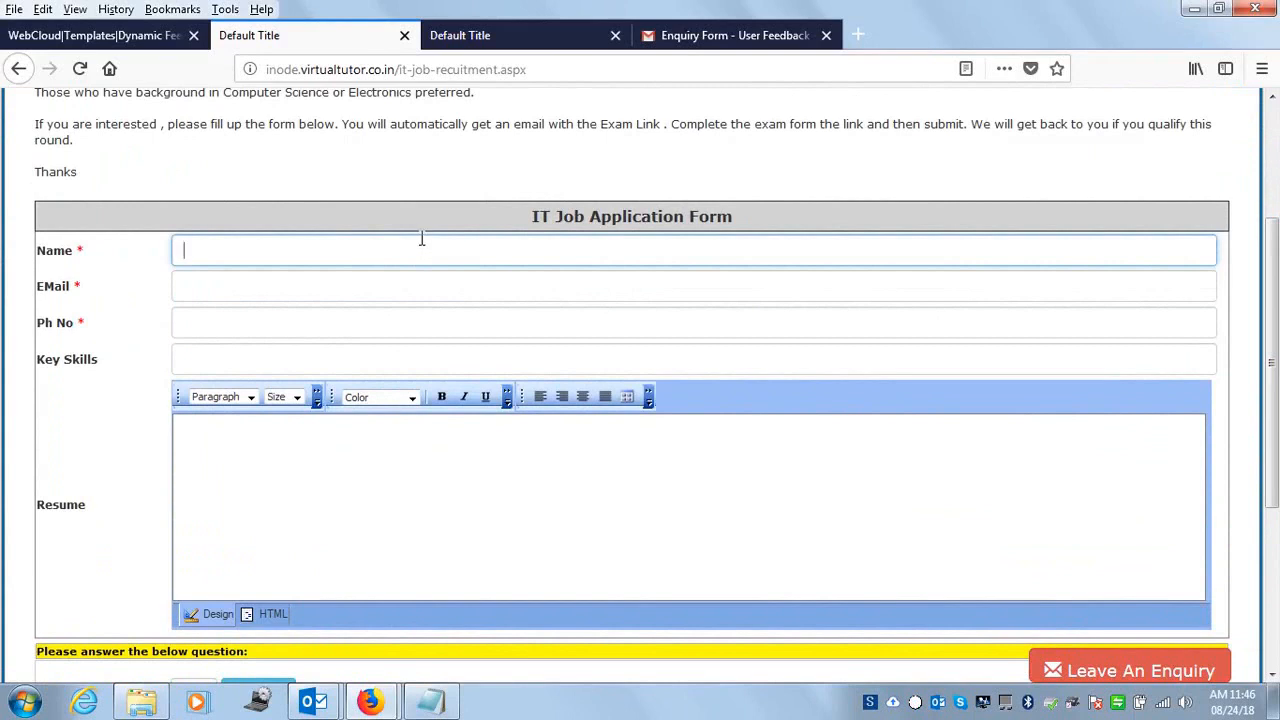
Step: Return to the control panel, open the Aptitude Test menu under Services for editing and review its content and question category settings
click(155, 45)
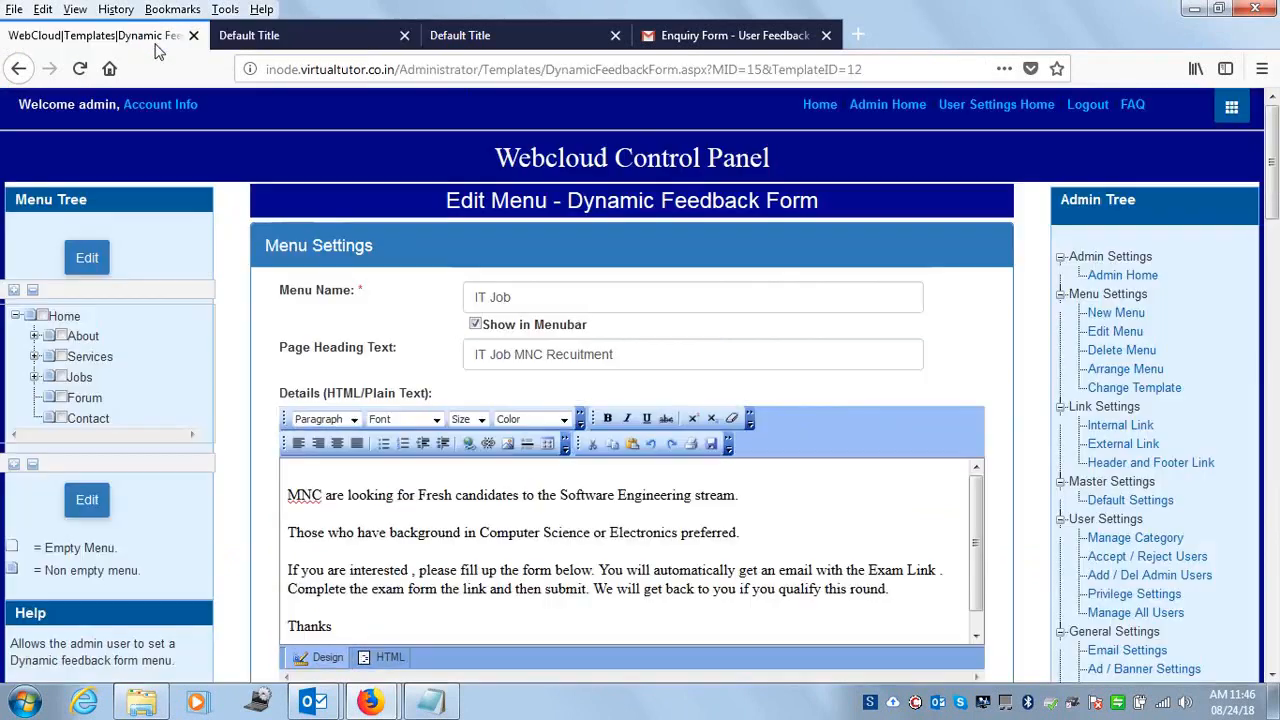
click(1120, 335)
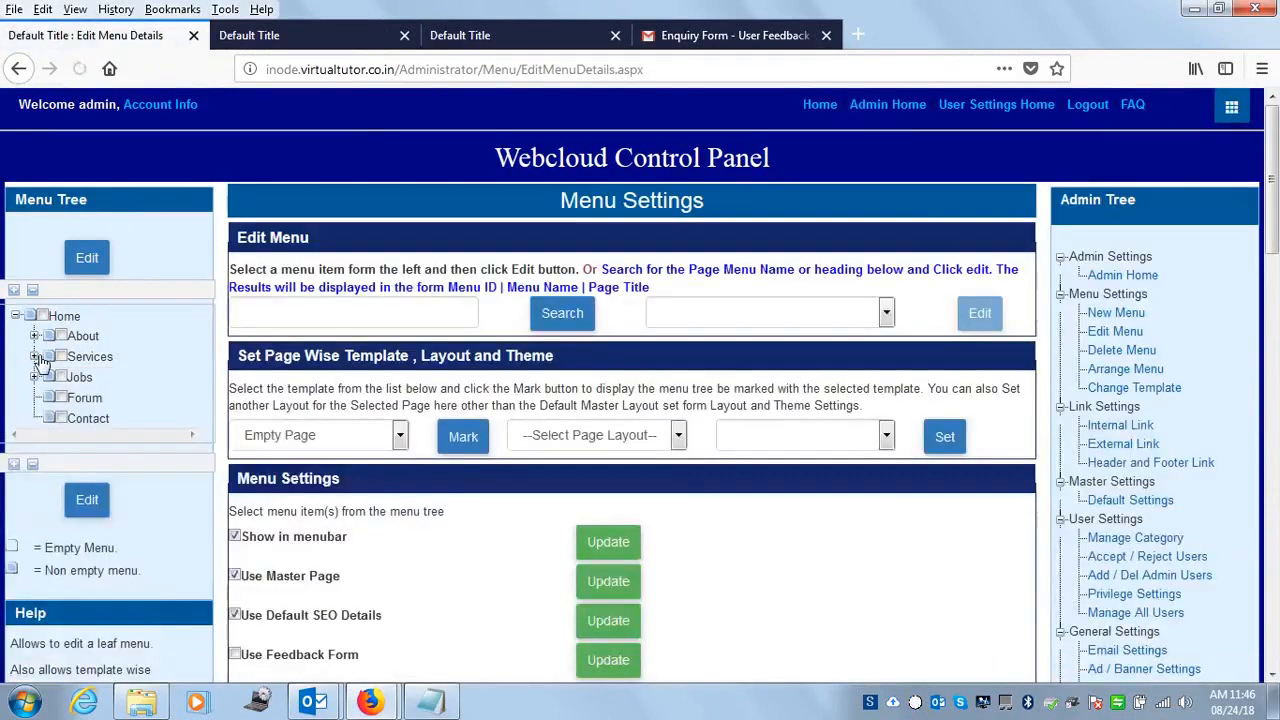
click(34, 356)
click(81, 376)
click(87, 257)
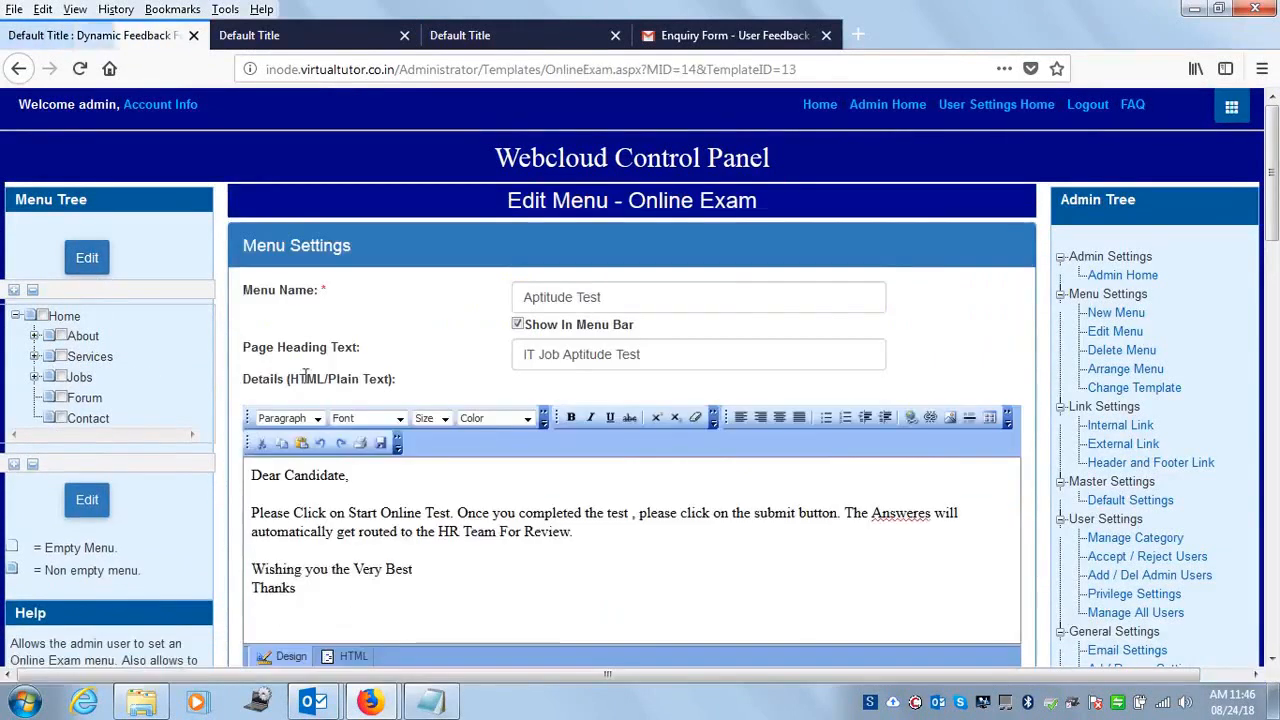
scroll(1268, 278, down, 3)
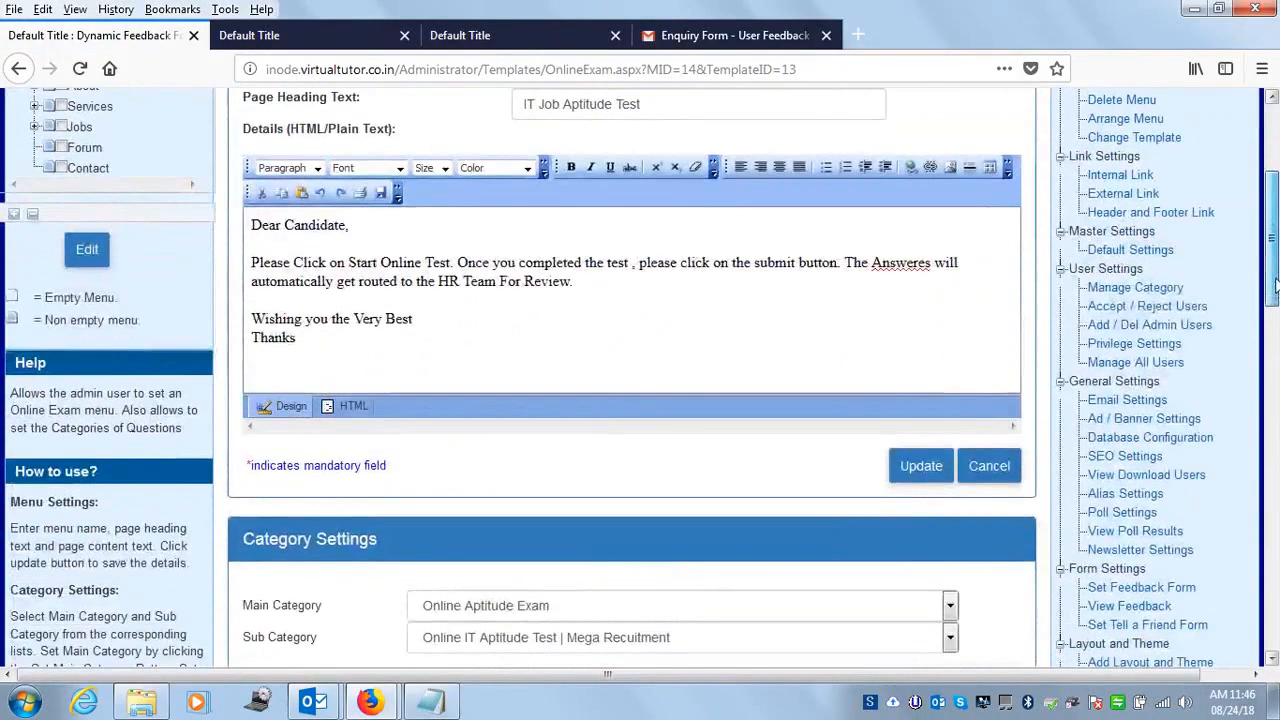
scroll(1274, 286, down, 3)
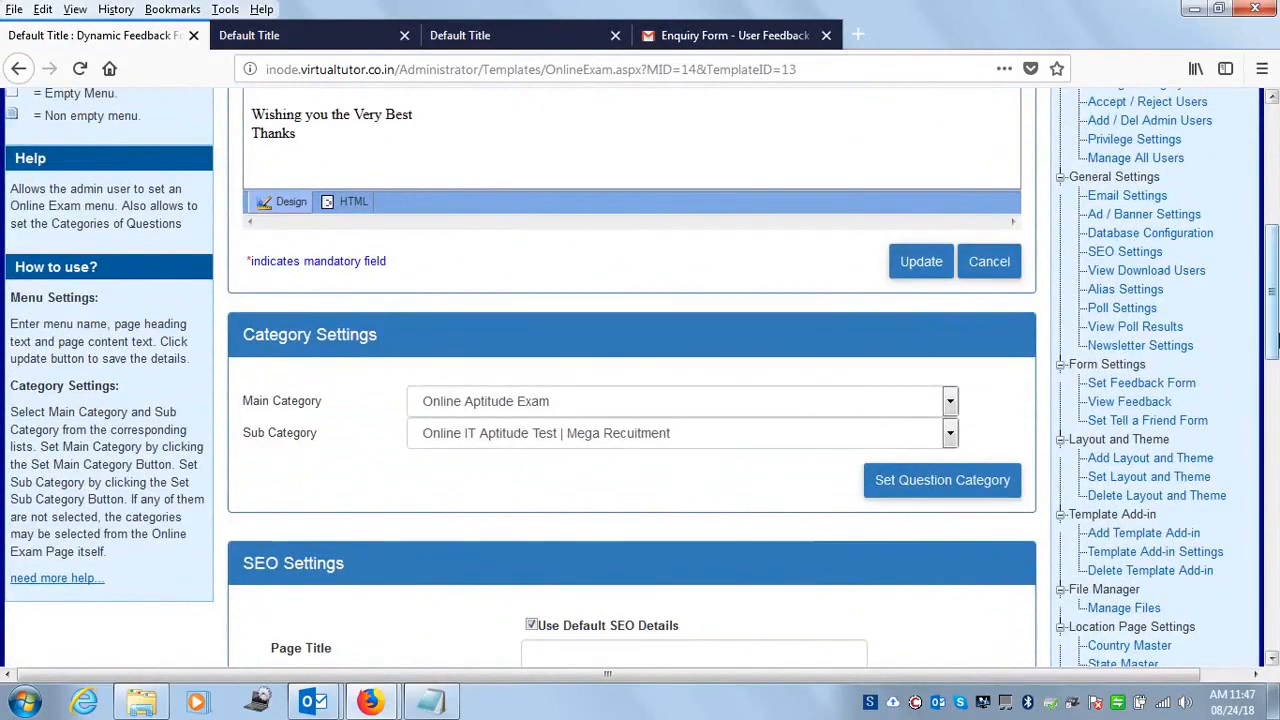
drag(1272, 285, 1272, 150)
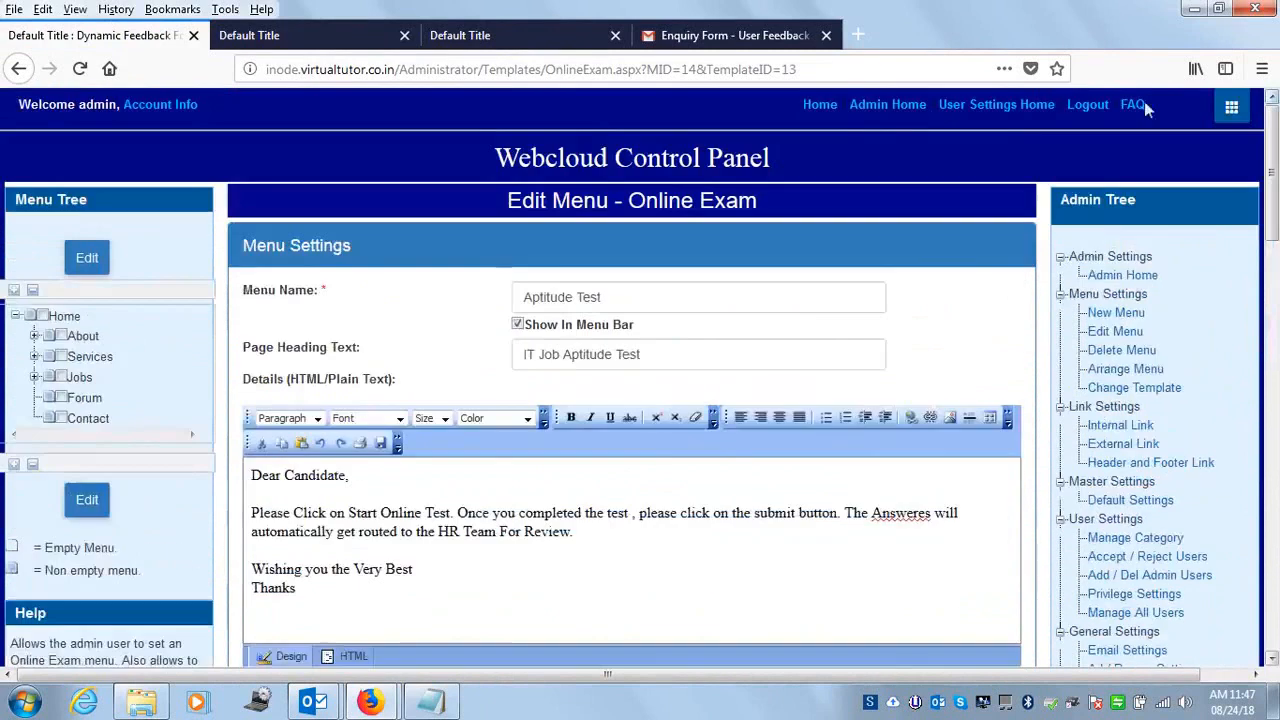
Step: Open the IT Job Application Form in the dynamic feedback form settings and review its submit message, field mappings and online exam options
click(887, 104)
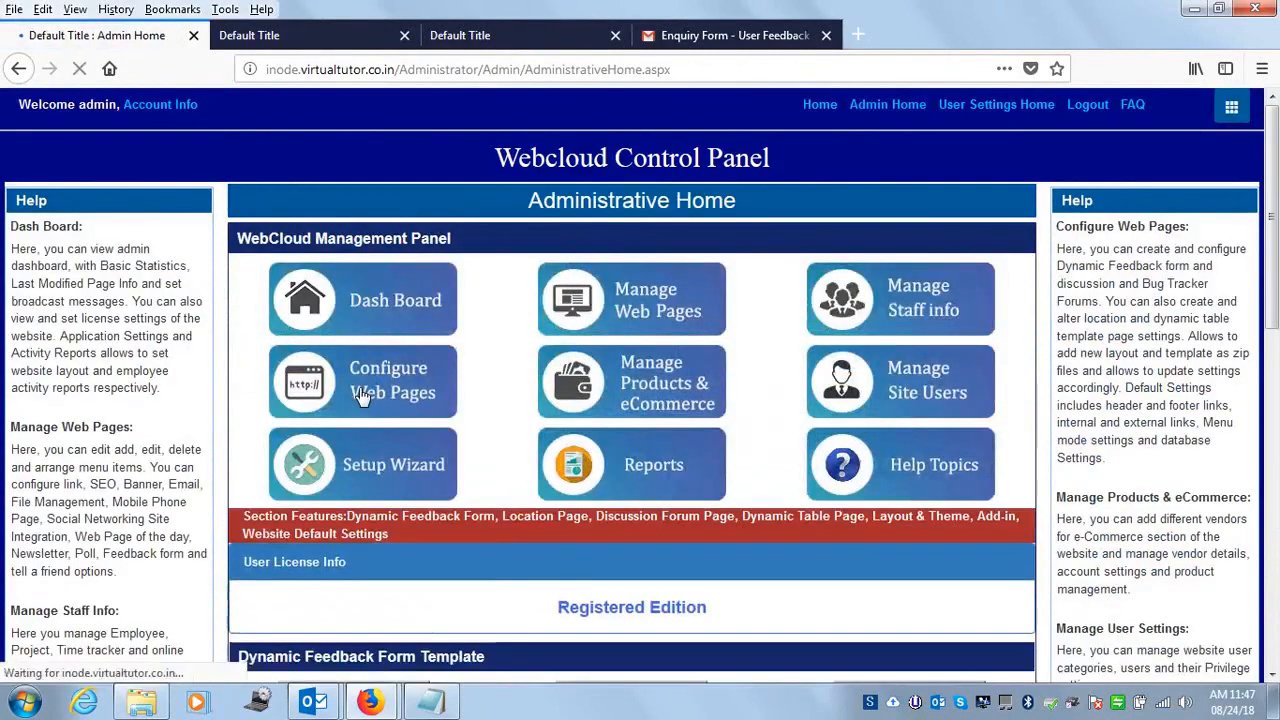
scroll(1274, 155, down, 3)
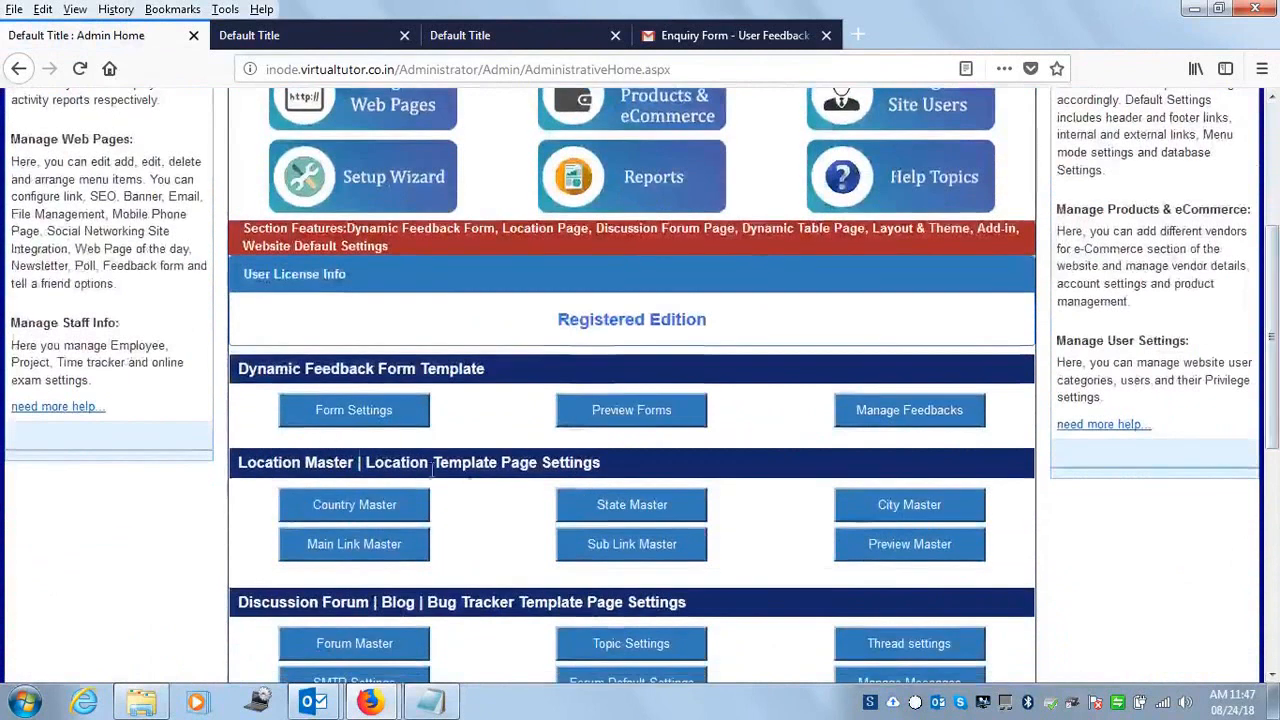
click(309, 430)
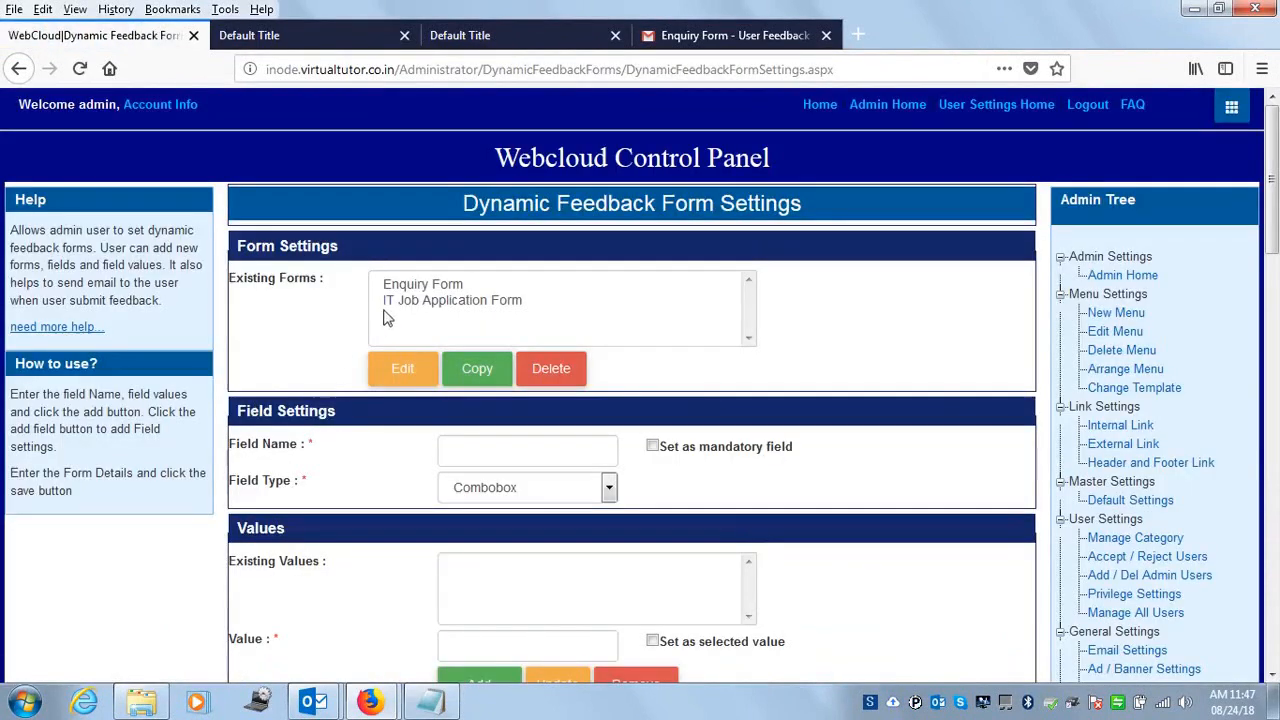
click(390, 300)
click(405, 370)
click(406, 382)
scroll(1270, 325, down, 10)
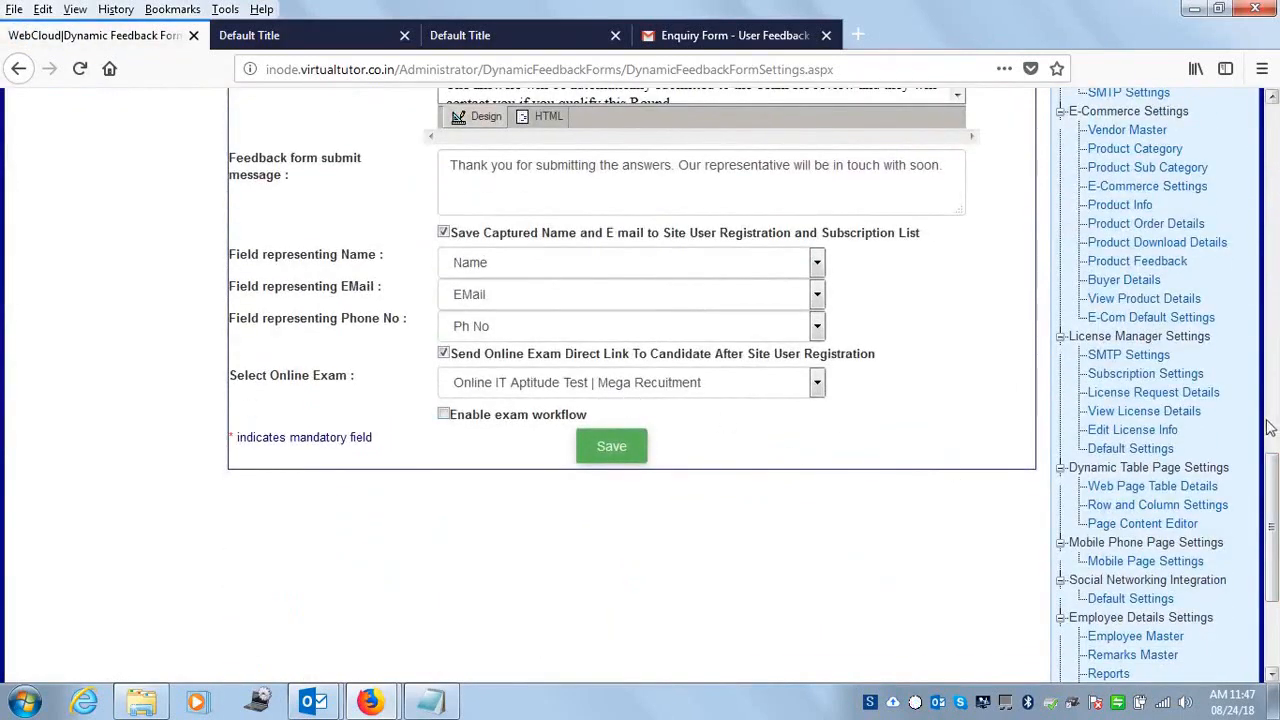
drag(1273, 520, 1273, 170)
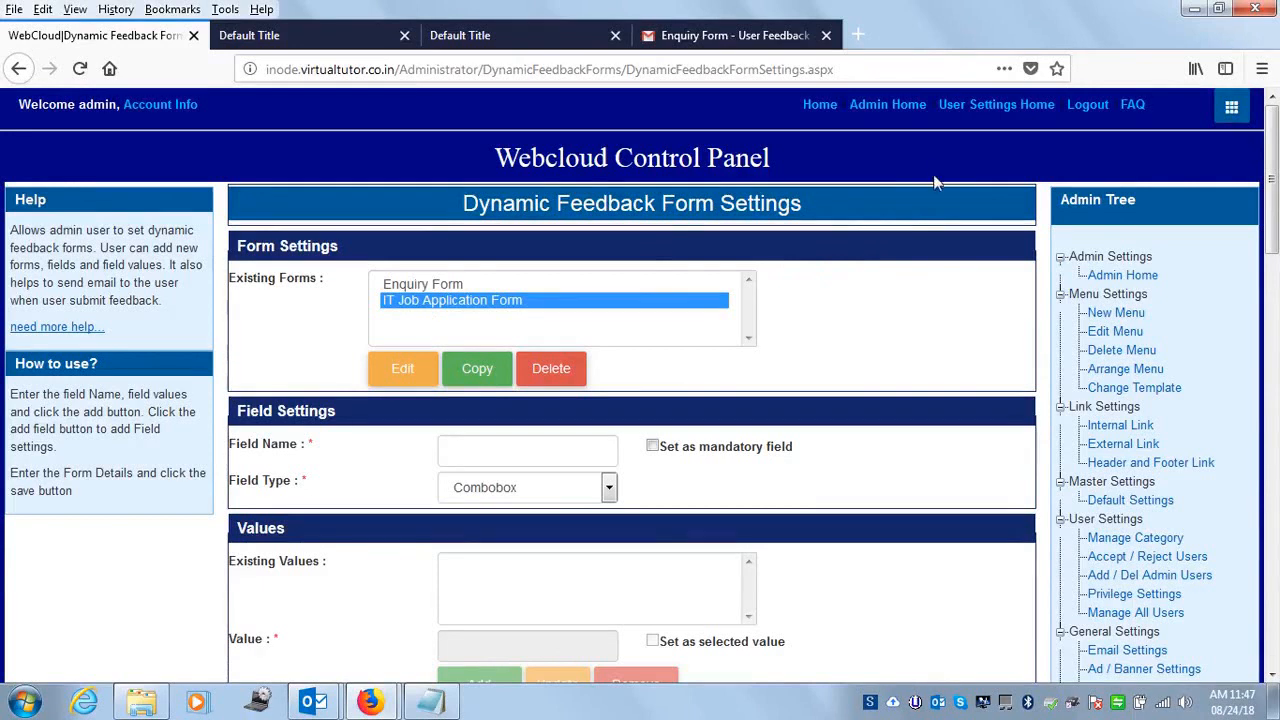
Step: Log out of the control panel, close the extra IT Job page tab and open the IT Job page under Jobs as a visitor
click(1087, 104)
click(350, 38)
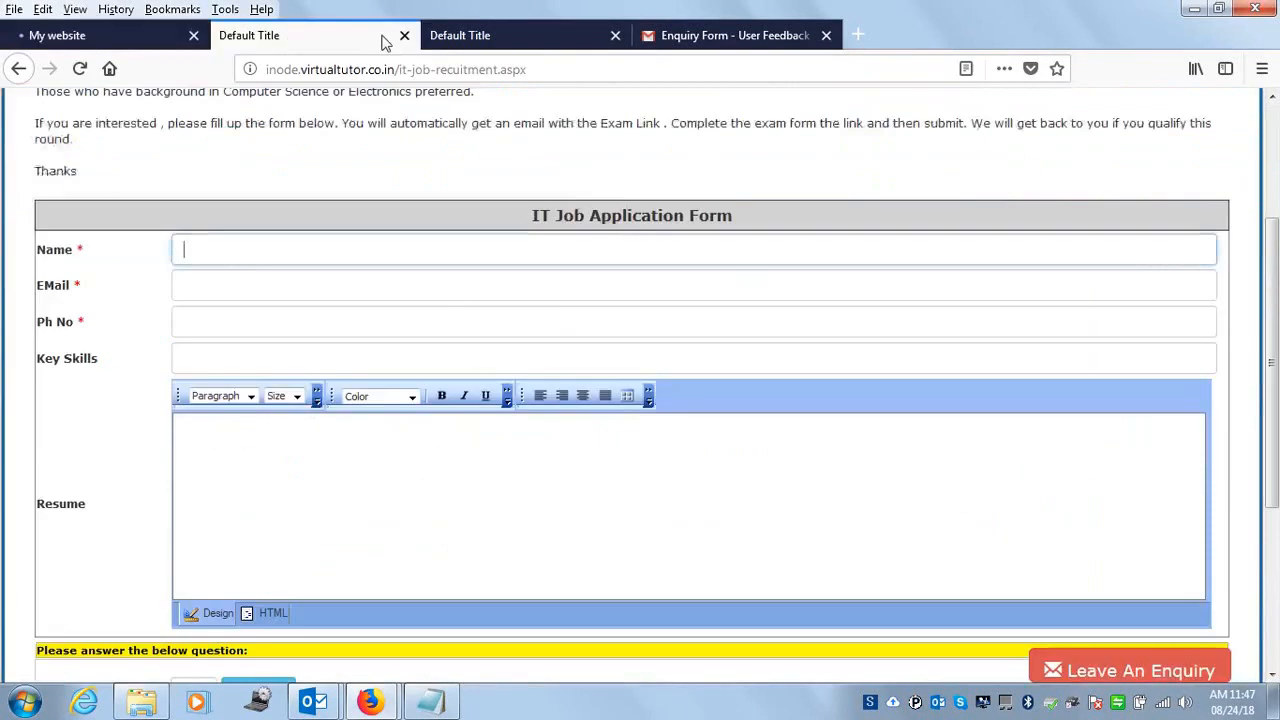
click(404, 35)
click(113, 44)
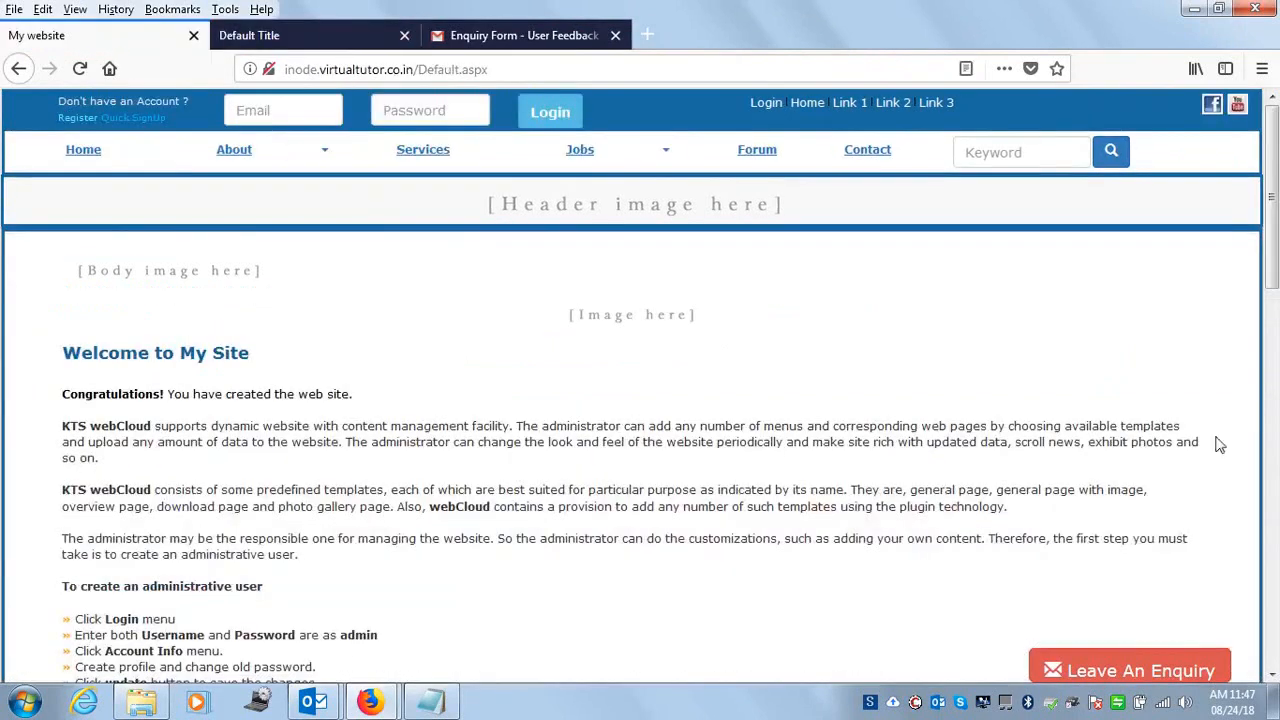
click(670, 158)
click(572, 192)
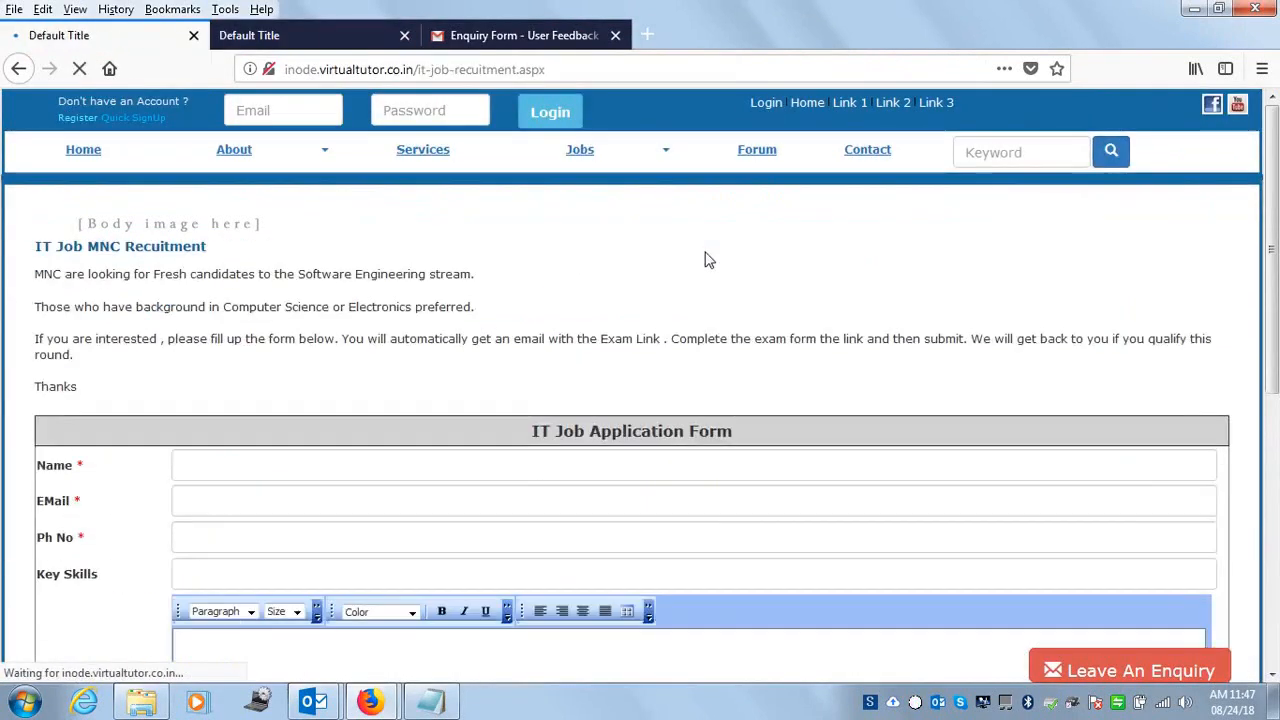
Step: Fill in the applicant's name, e-mail and phone number, and enter "C++ , C# , Java , IoT, AI" as the key skills
click(372, 471)
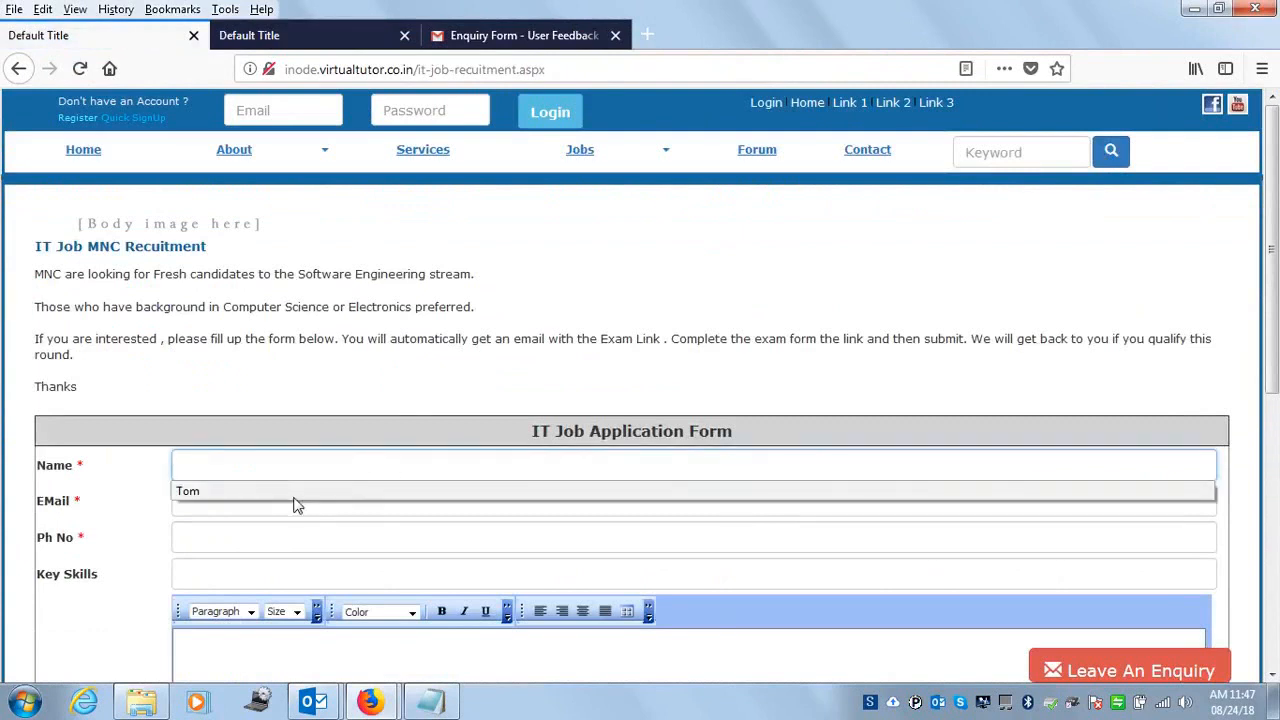
text(Tom)
click(258, 498)
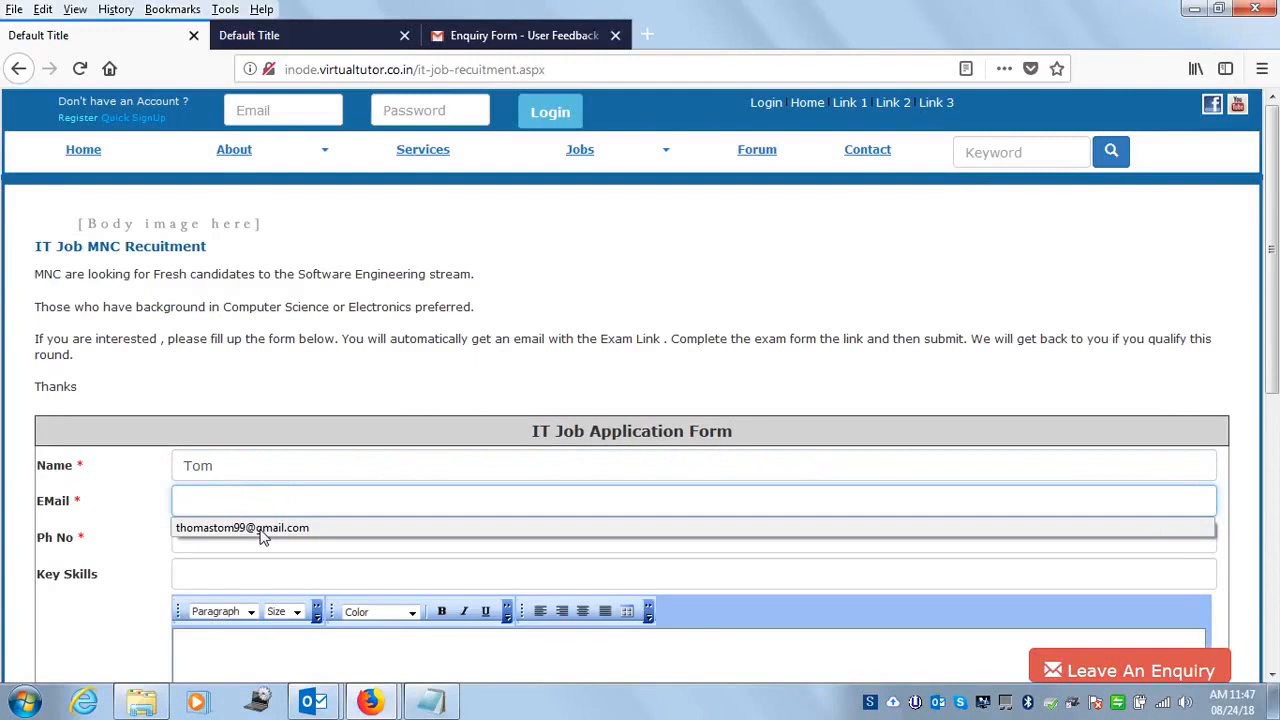
click(260, 530)
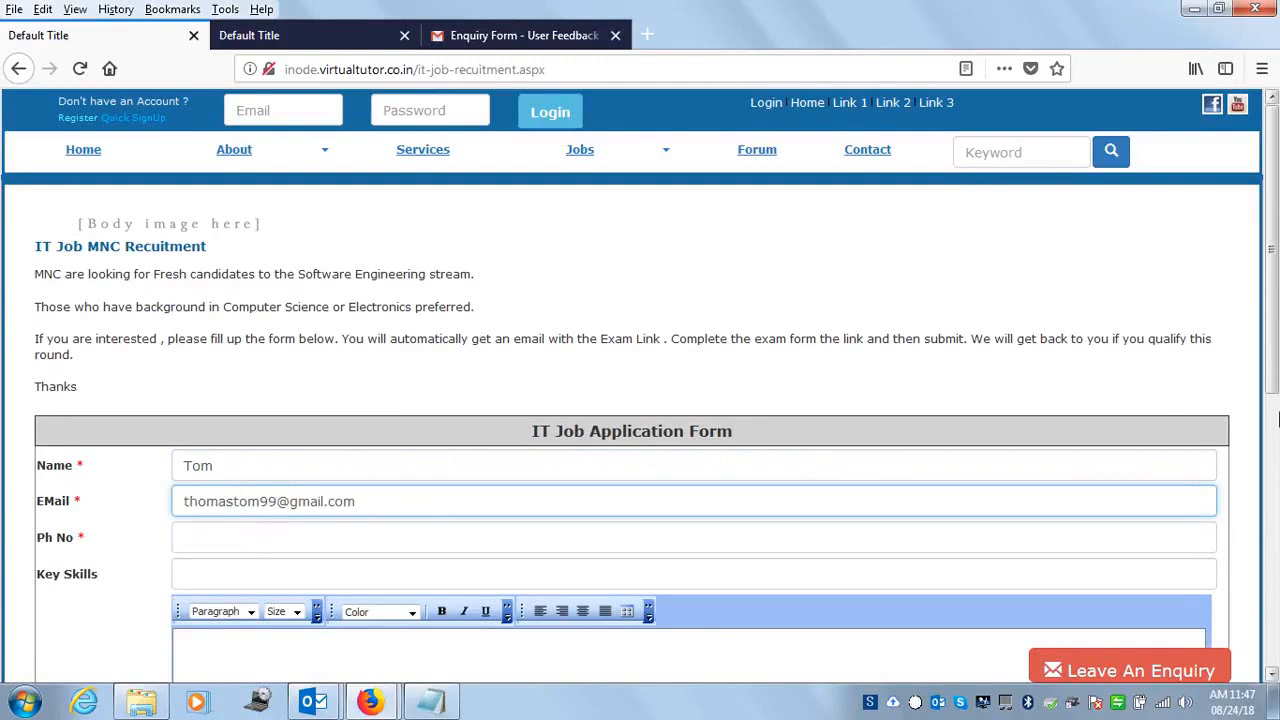
scroll(217, 371, down, 3)
click(217, 363)
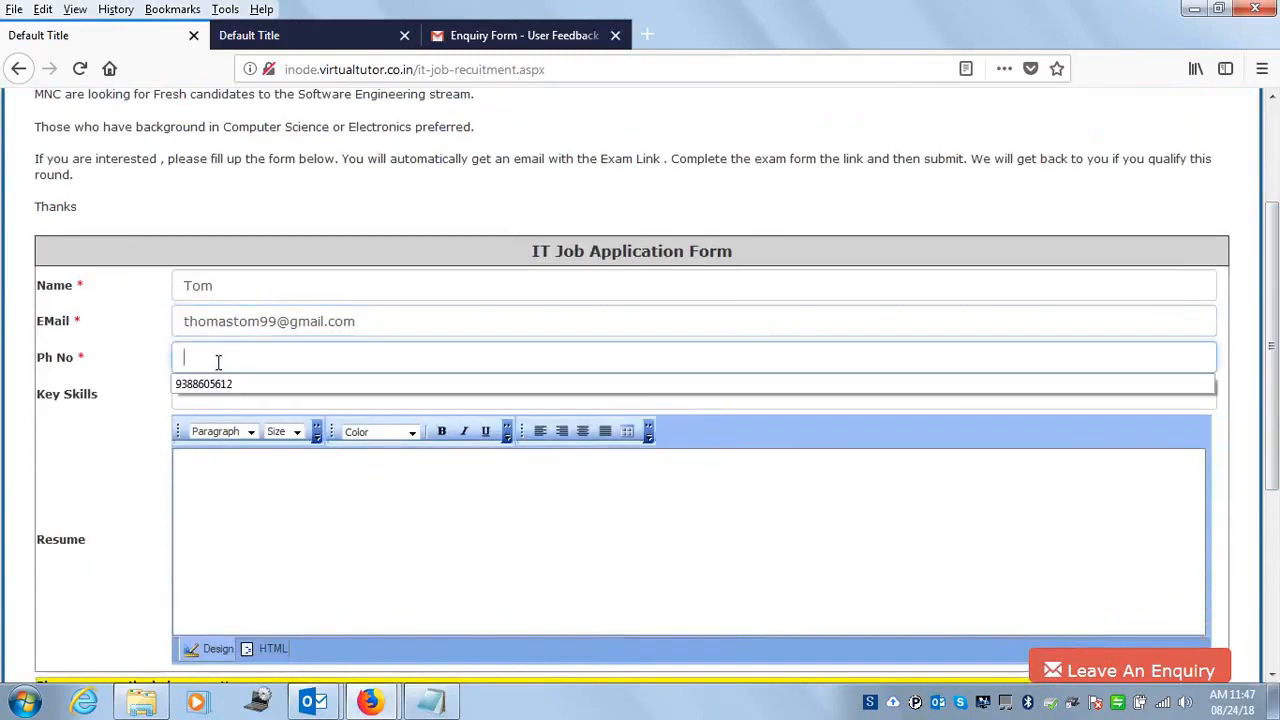
click(215, 383)
click(192, 391)
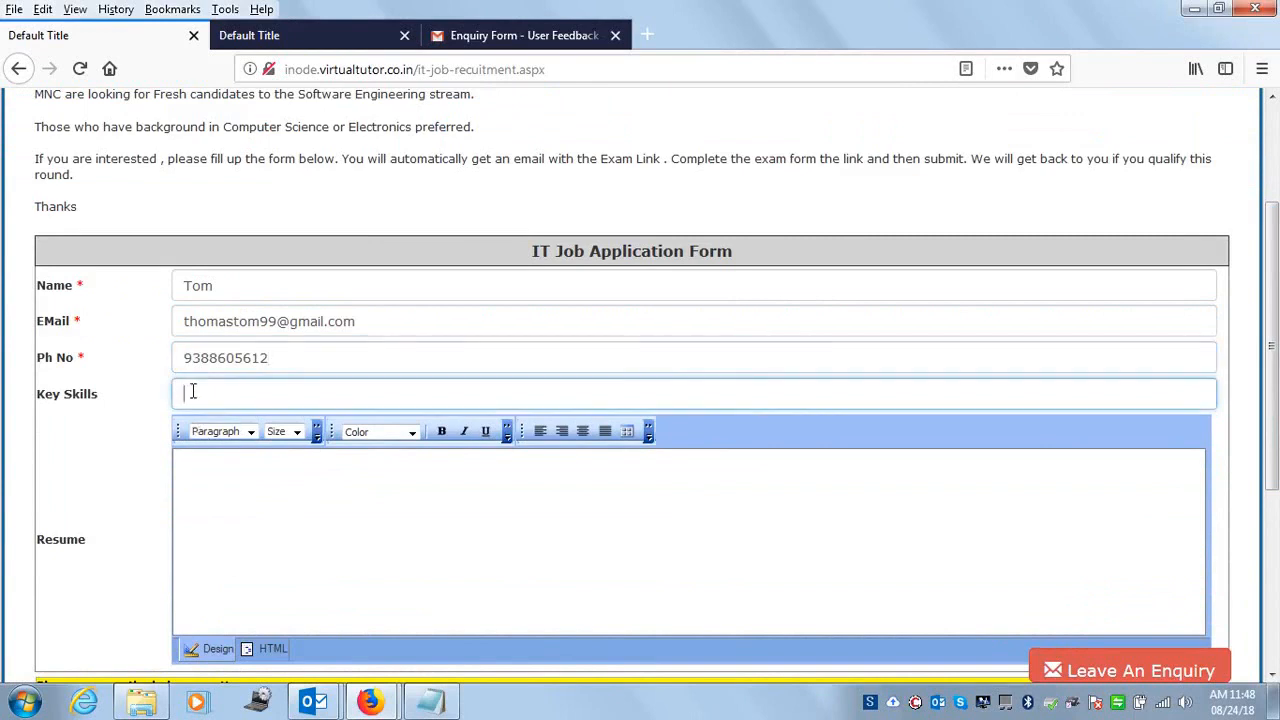
text(C++ , C# , Java , IoT, AI)
Step: Copy the Enquiry Form message content from the Gmail tab and paste it into the application's Resume field
click(357, 534)
drag(1276, 403, 1275, 485)
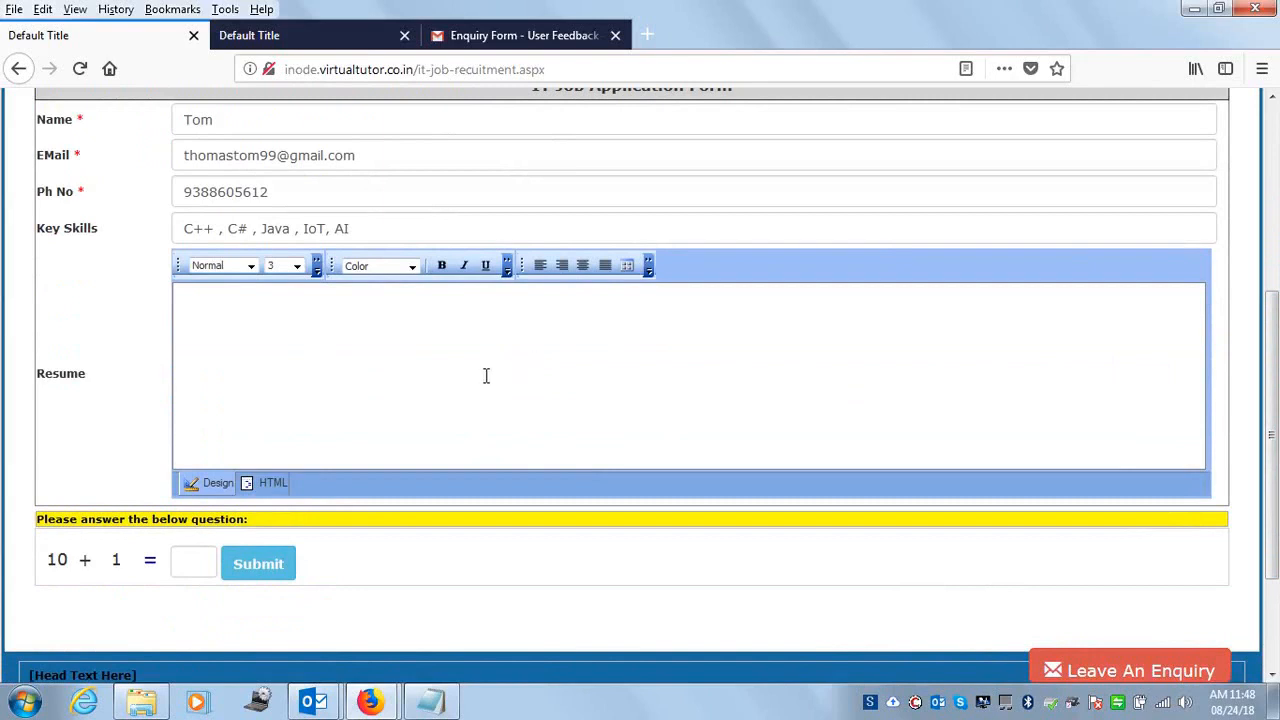
text(Te)
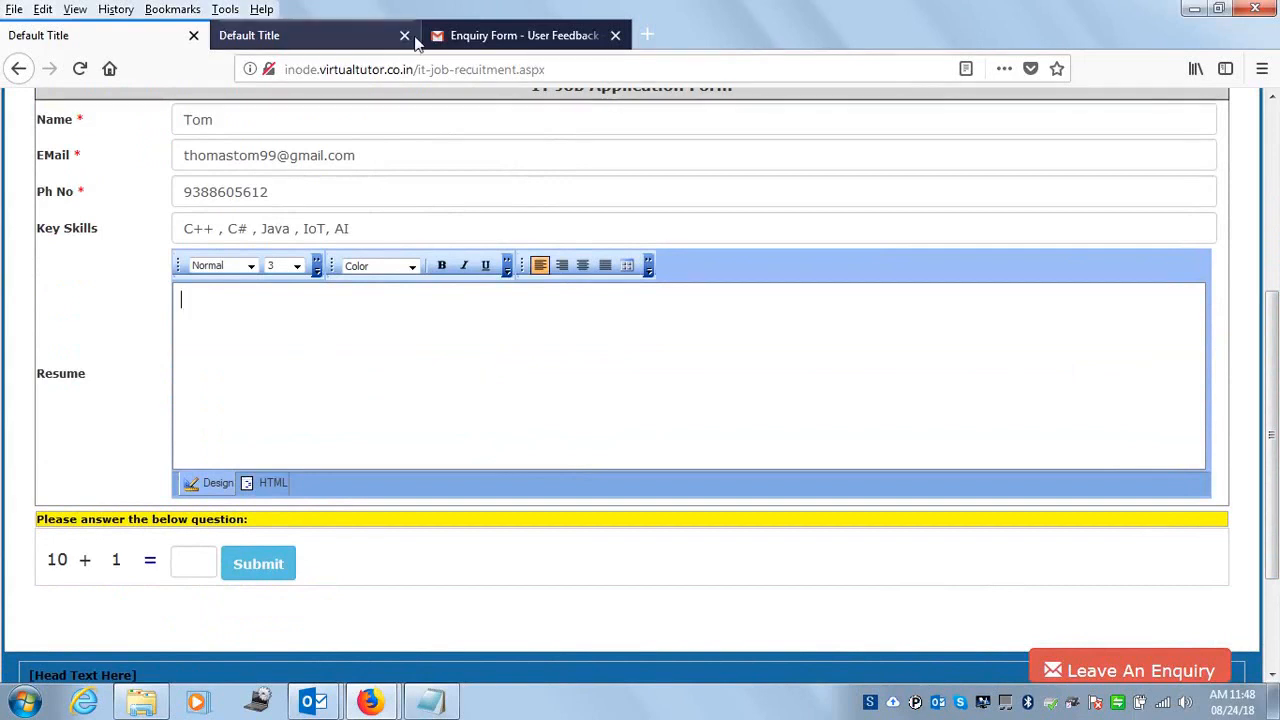
click(468, 38)
drag(302, 318, 605, 433)
key(ctrl+c)
click(286, 44)
click(82, 40)
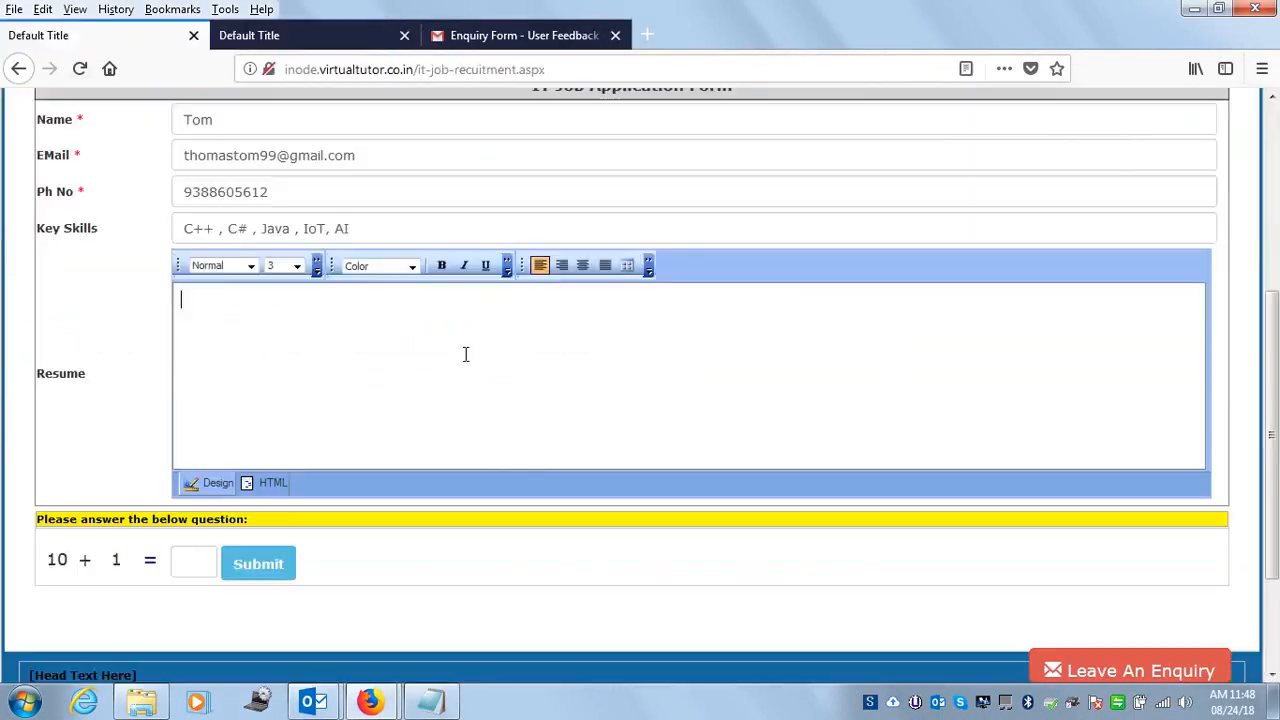
key(ctrl+v)
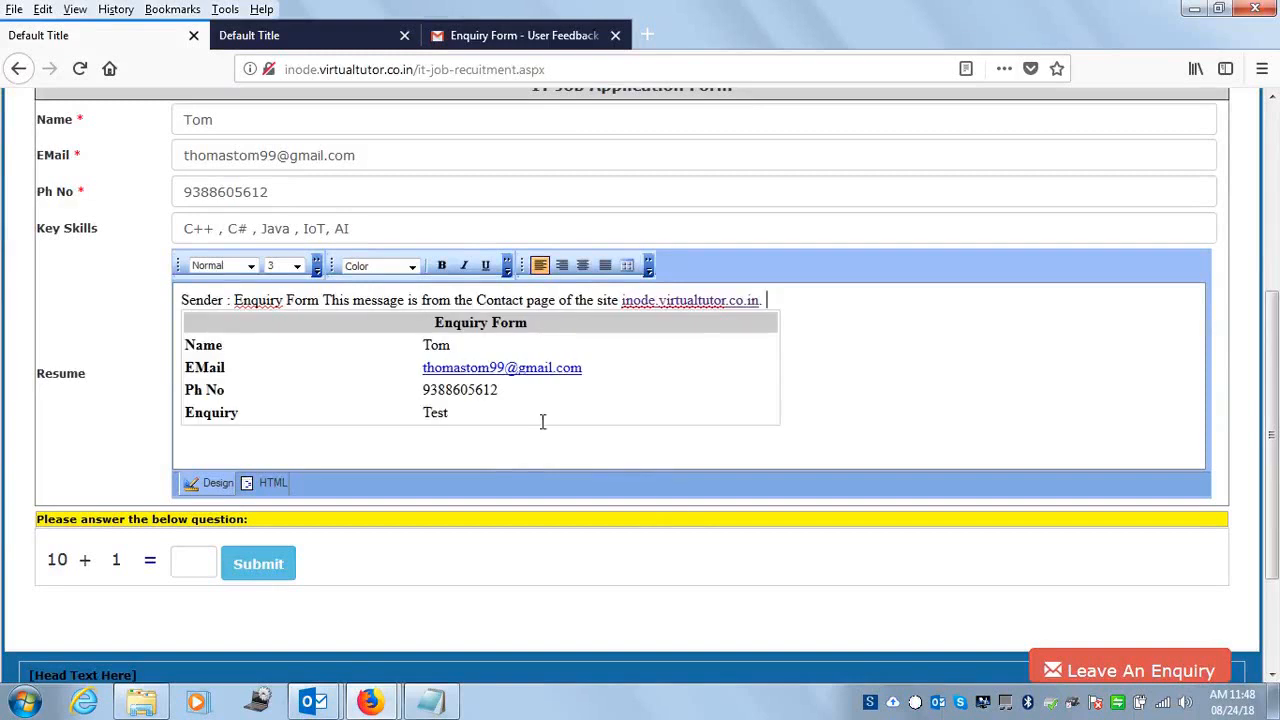
Step: Try to submit the application with 12 as the answer to the arithmetic question
click(190, 560)
text(12)
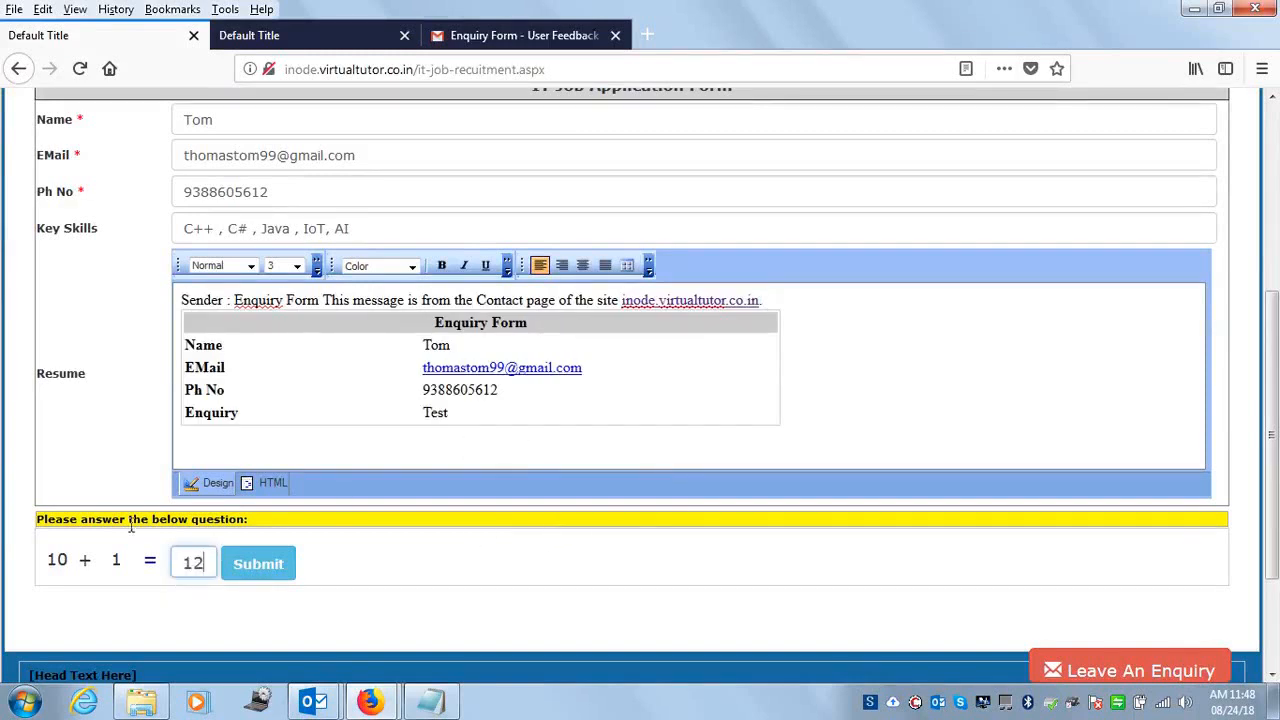
drag(1270, 545, 1255, 390)
scroll(1255, 390, down, 5)
click(263, 528)
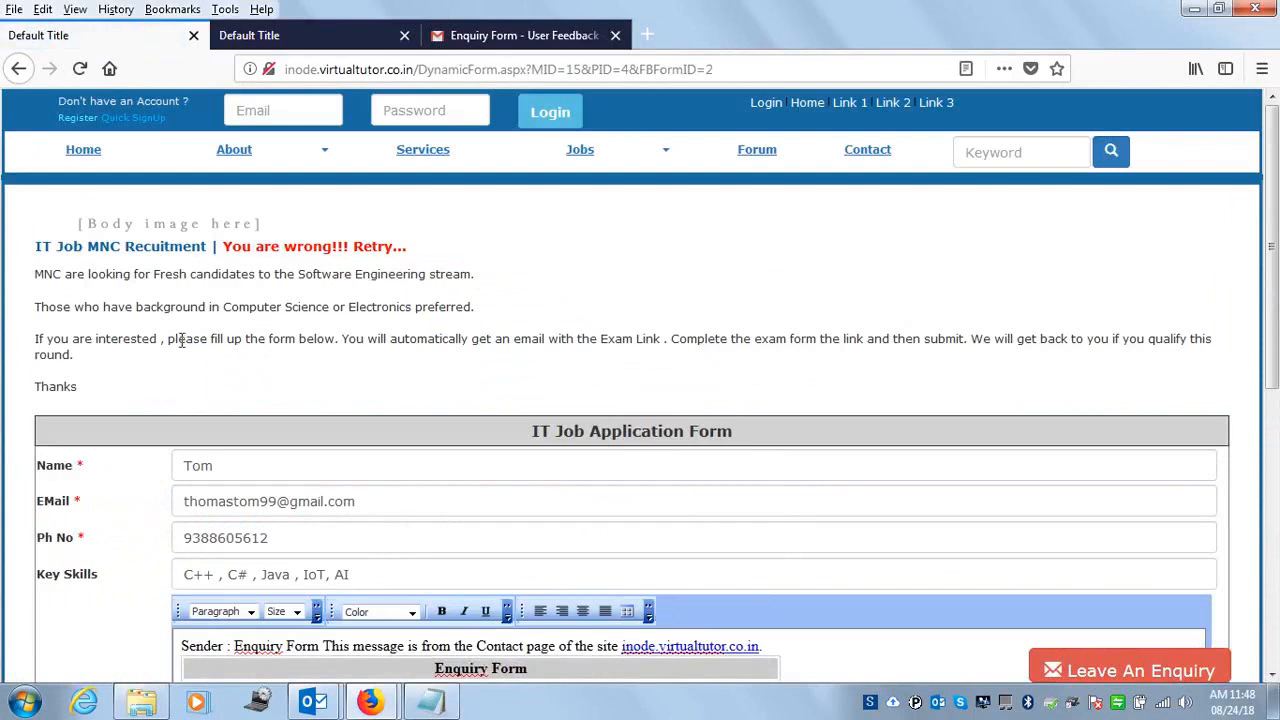
Step: Change the arithmetic question's answer to 21 and submit the job application
drag(1272, 232, 1272, 422)
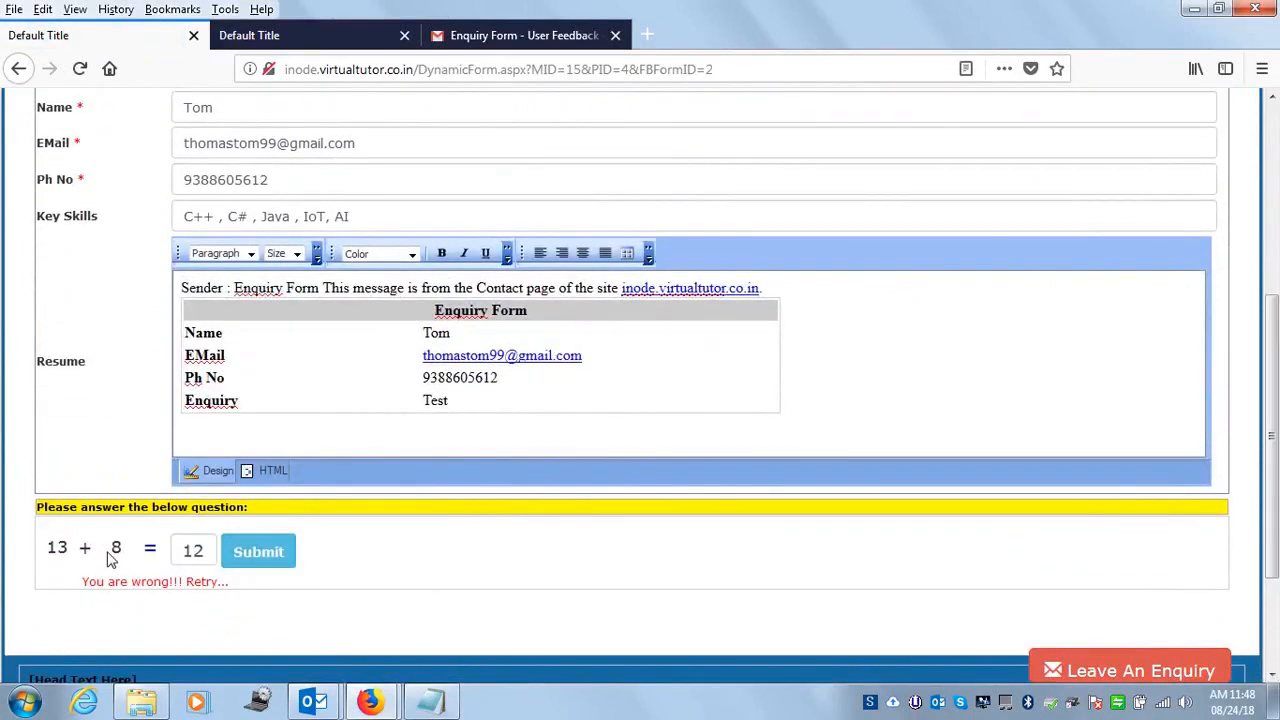
drag(204, 545, 98, 545)
text(21)
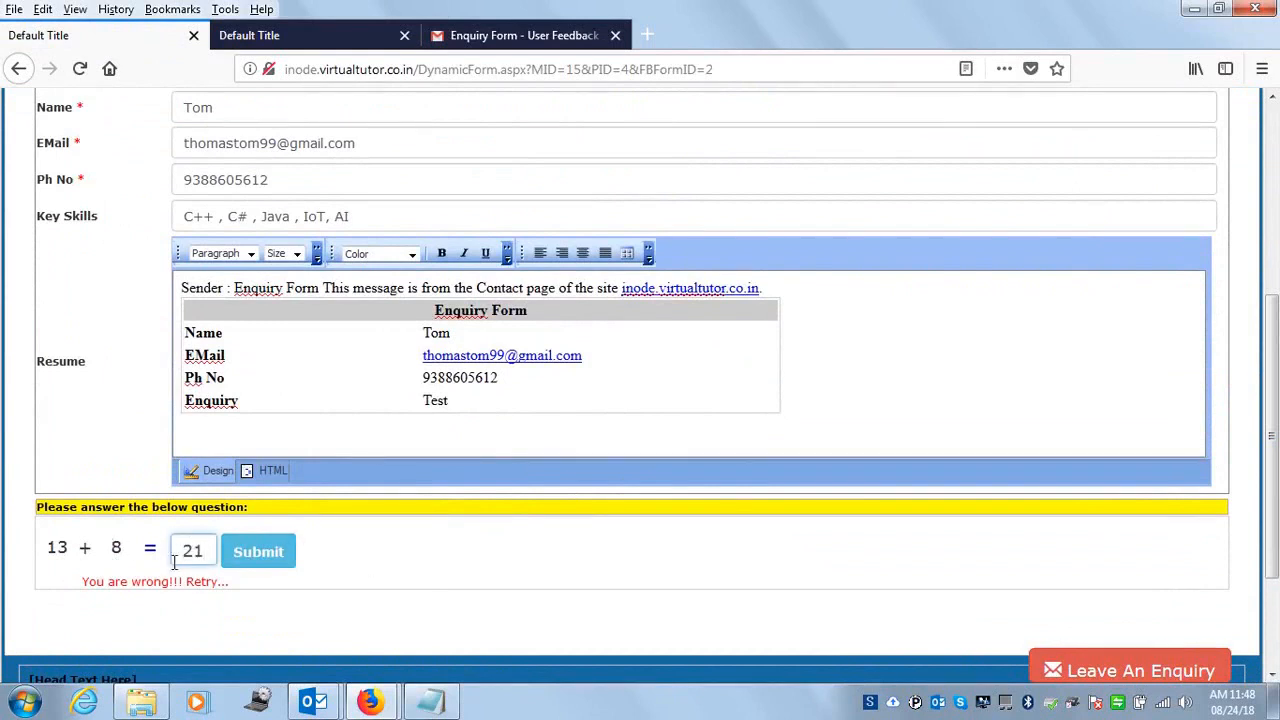
click(234, 553)
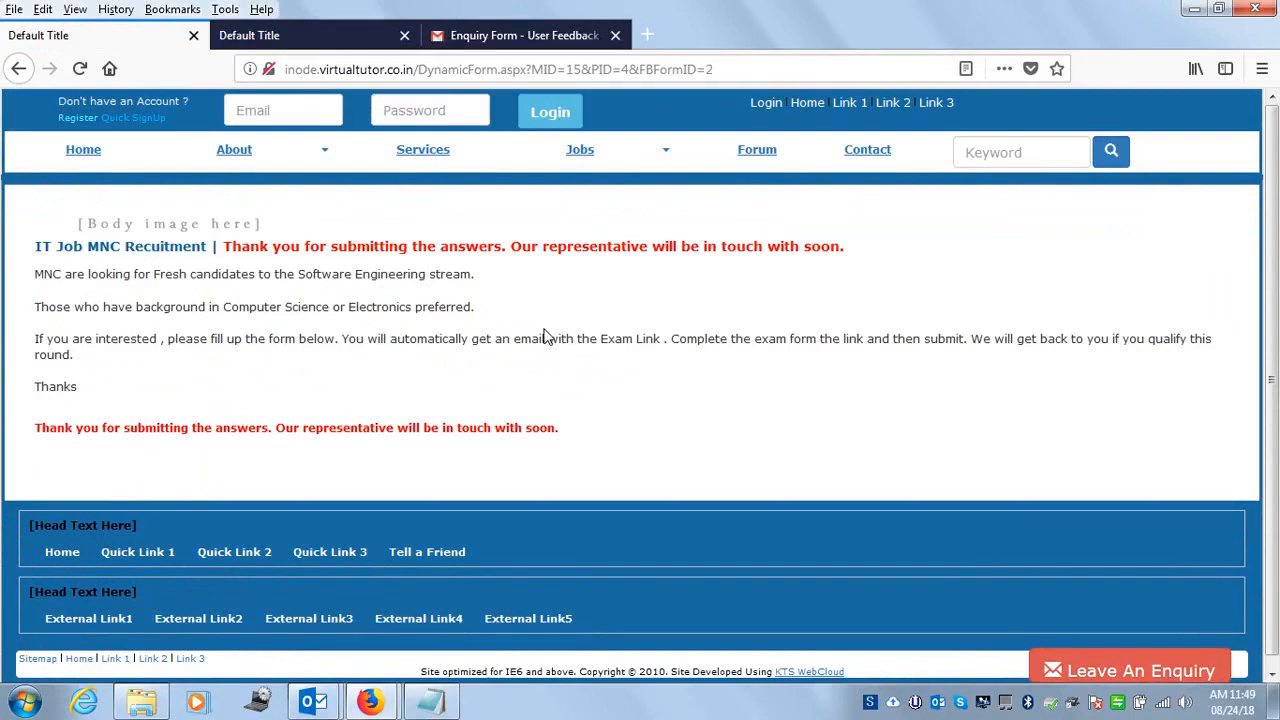
Step: Switch to Gmail, check the "Enquiry Form - User Feedback" conversation for the application e-mail and return to the inbox
click(520, 38)
click(80, 240)
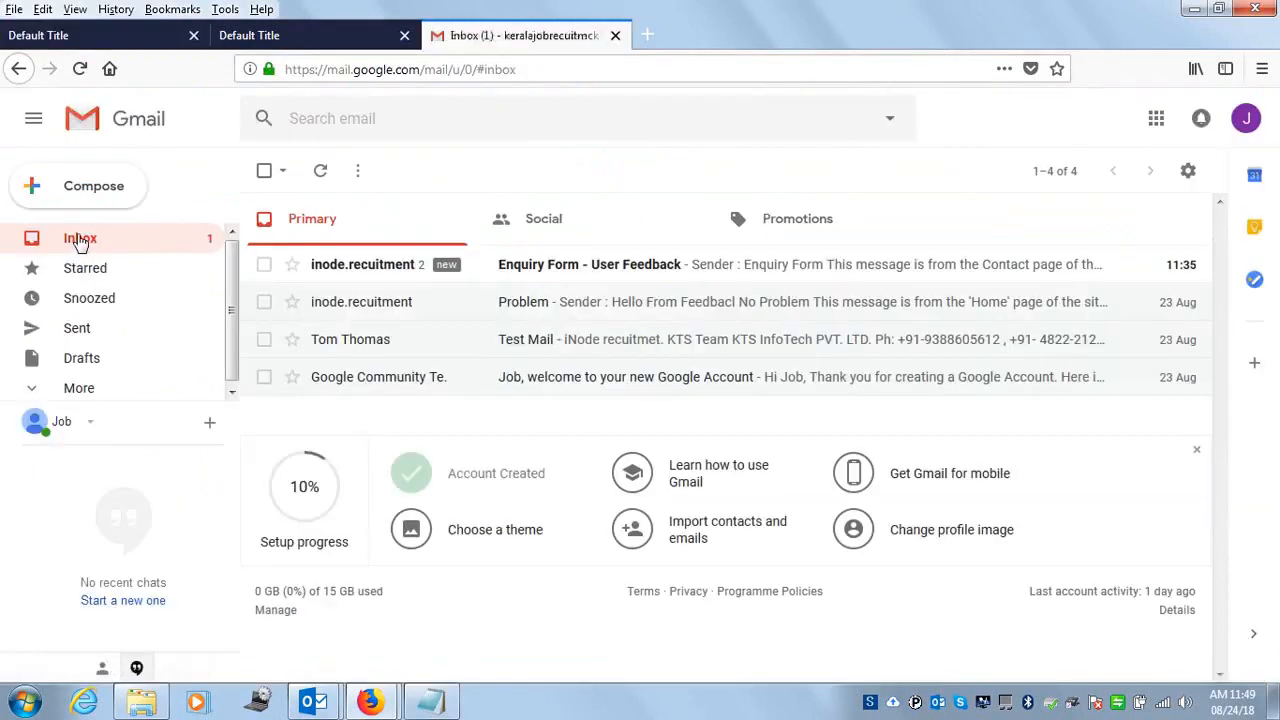
click(657, 266)
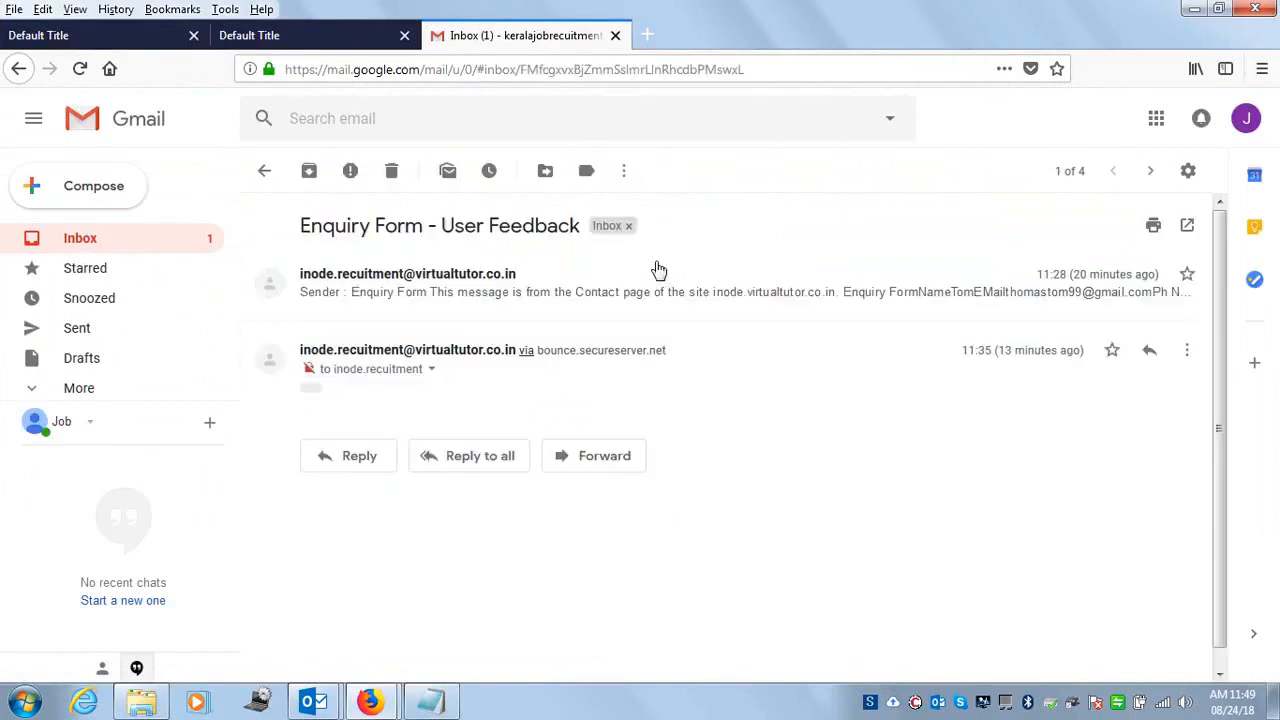
click(88, 252)
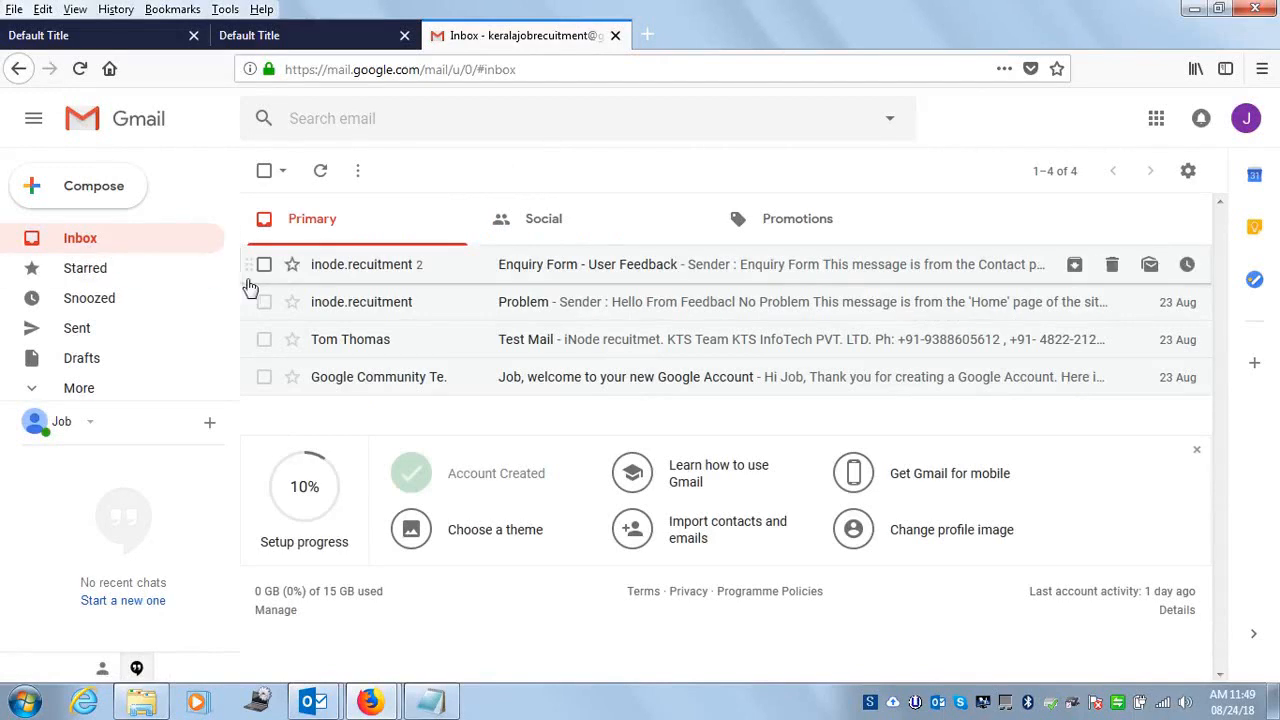